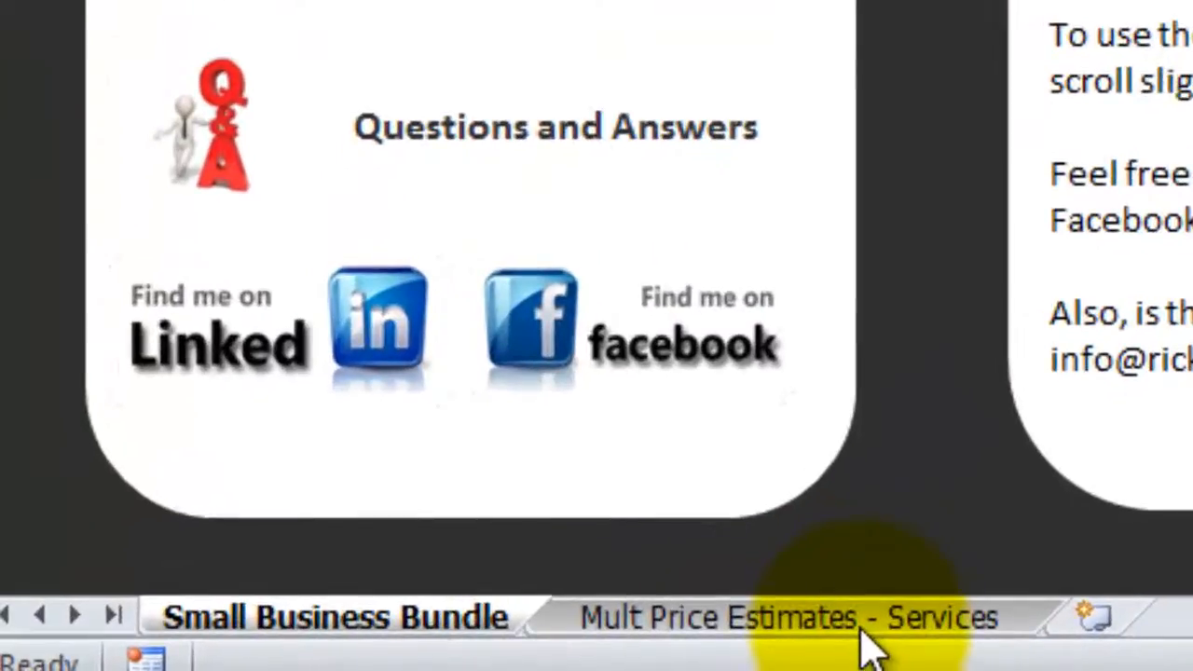
# Switch to the Mult Price Estimates - Services sheet and scroll right to see the Job 2–7 columns
pyautogui.click(865, 638)
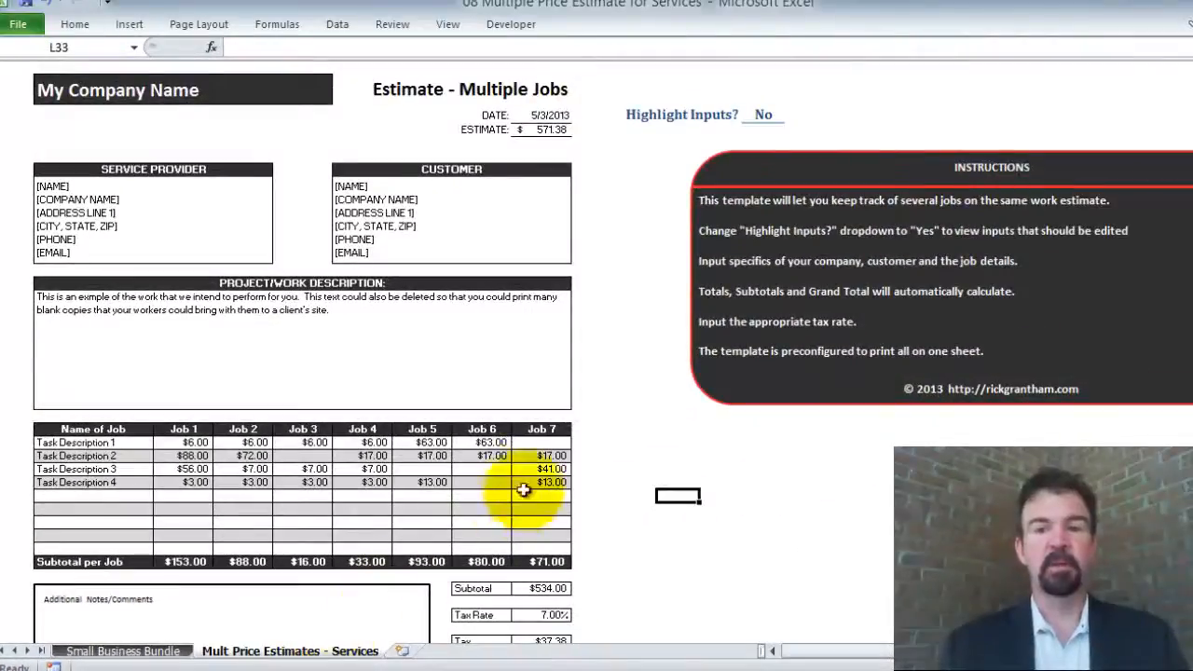
pyautogui.click(604, 350)
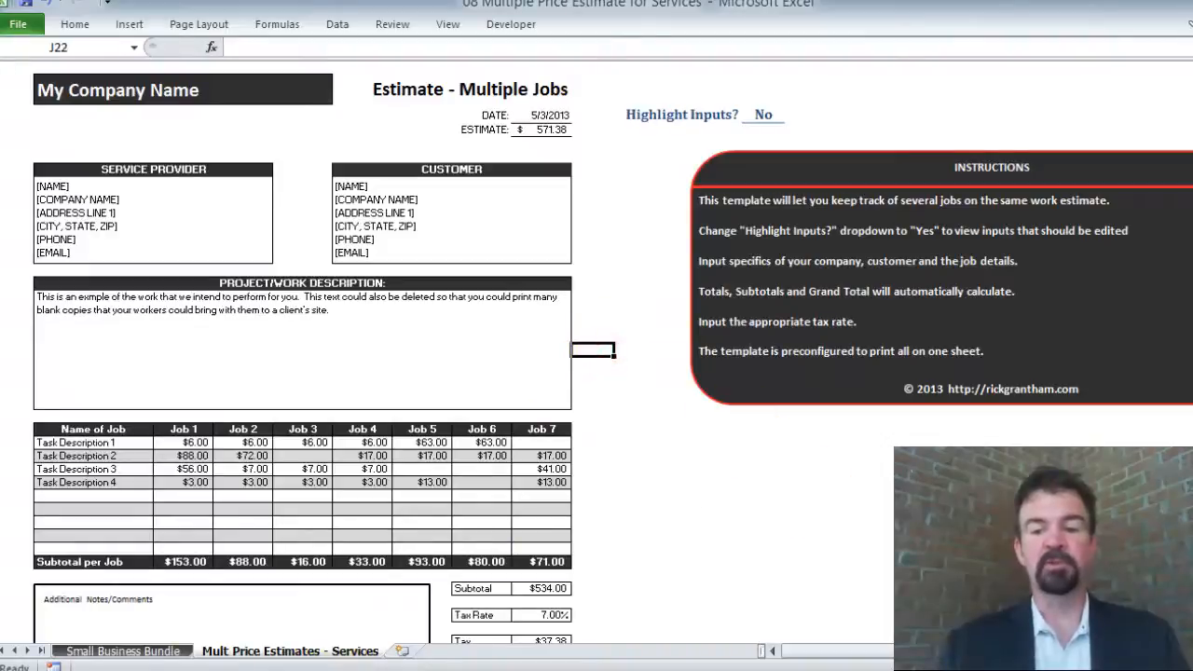
pyautogui.hscroll(3, 597, 354)
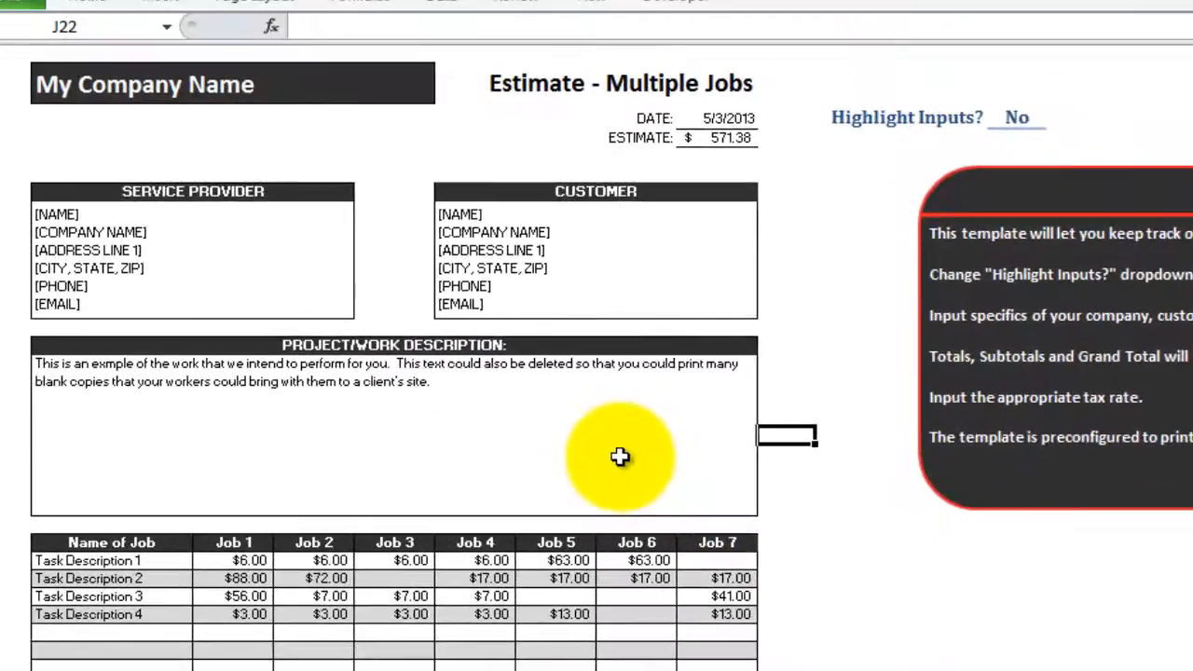
pyautogui.click(566, 448)
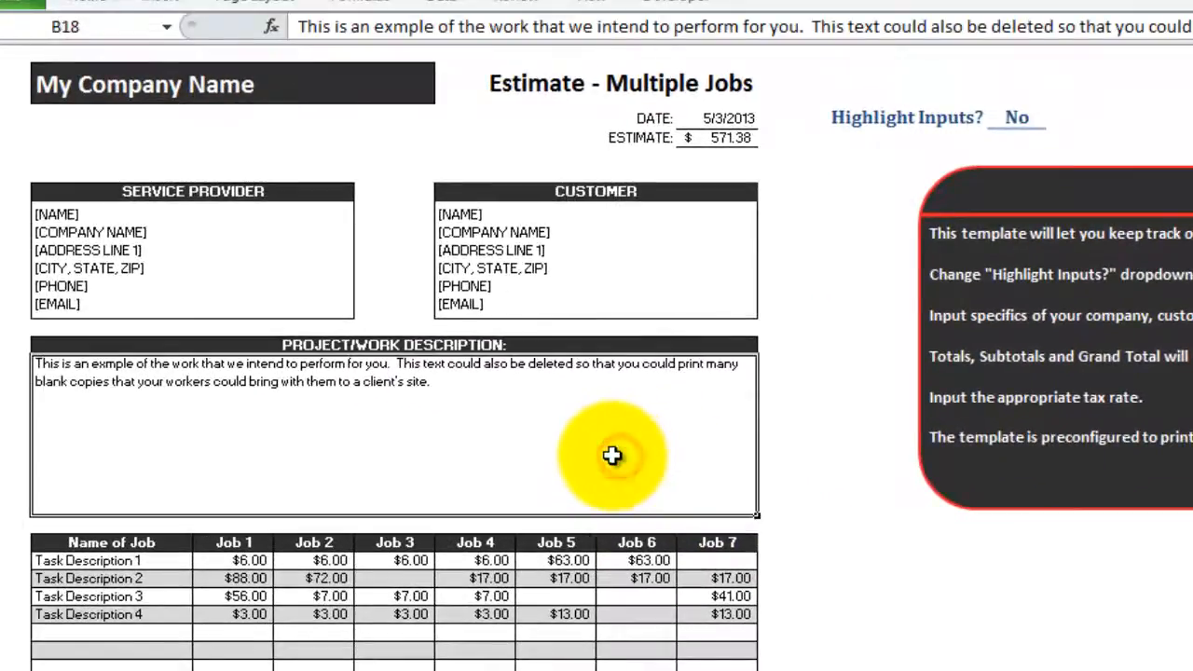
pyautogui.click(57, 82)
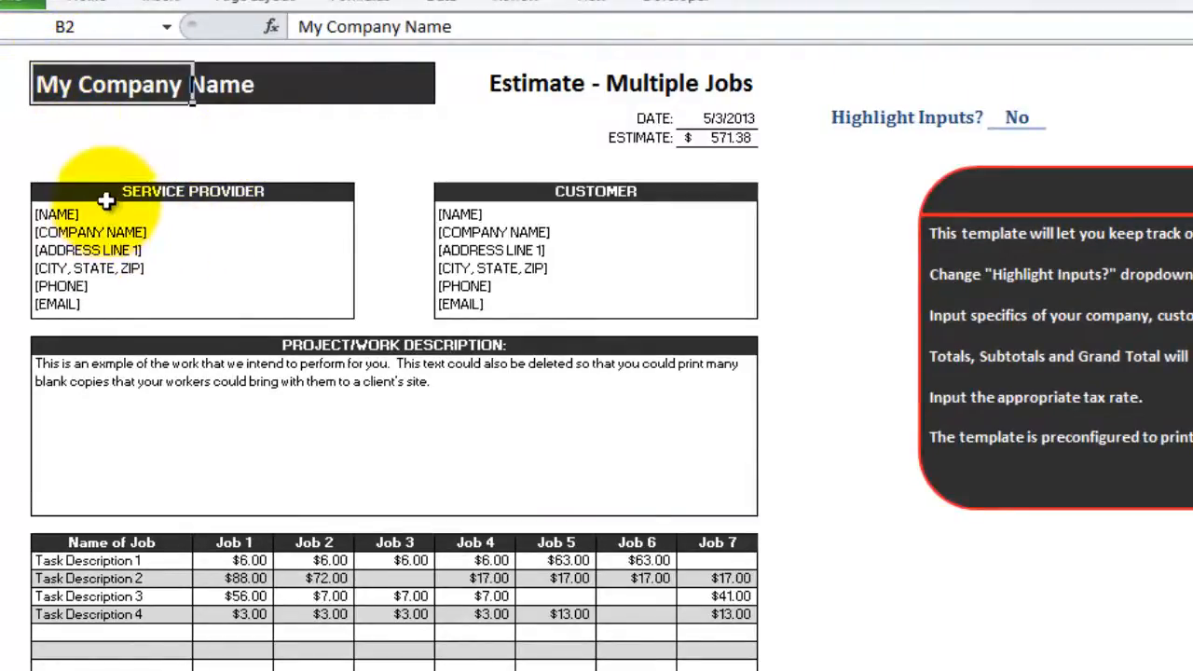
pyautogui.moveTo(101, 212); pyautogui.dragTo(103, 295)
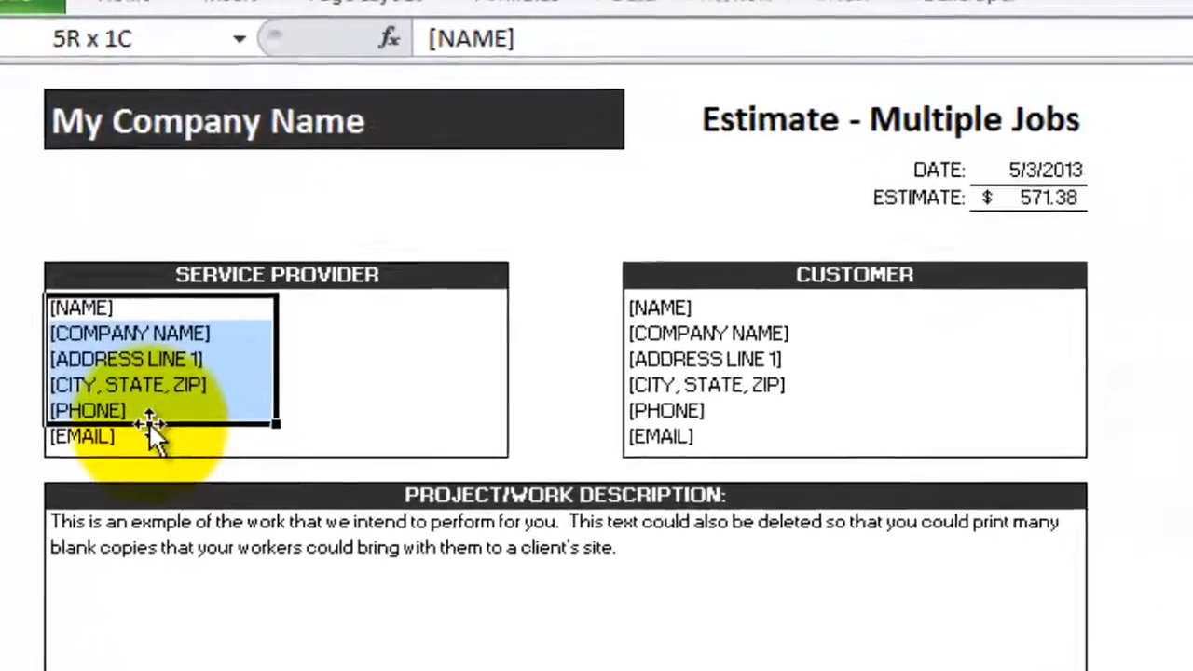
pyautogui.moveTo(149, 424); pyautogui.dragTo(149, 424)
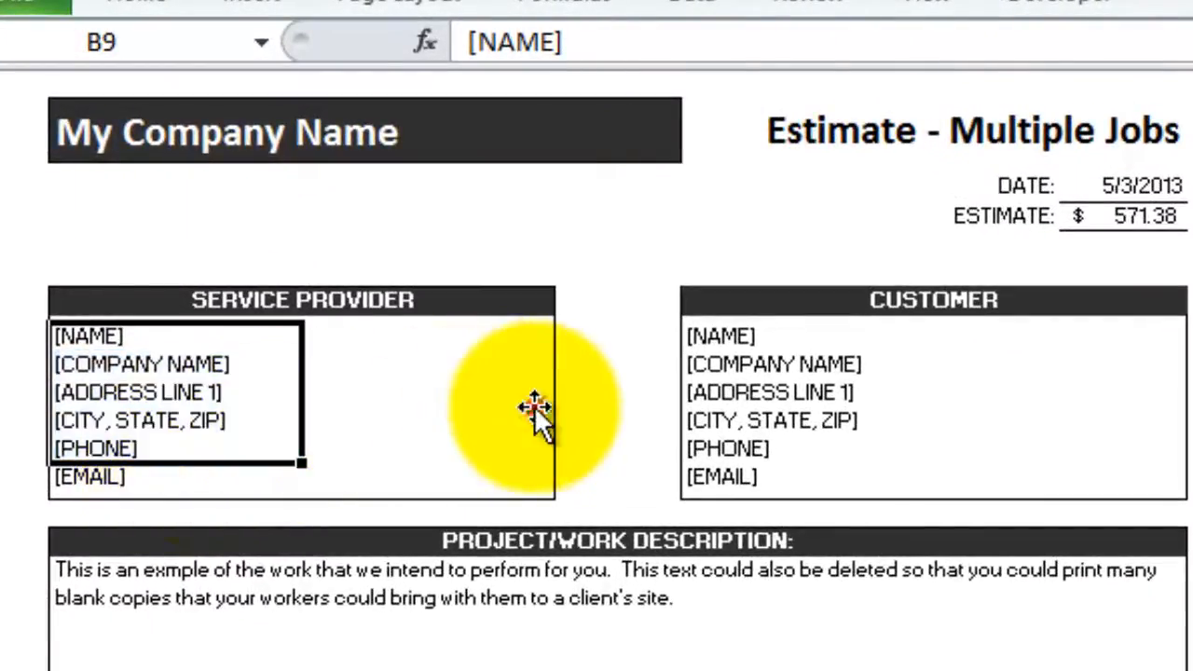
pyautogui.click(534, 399)
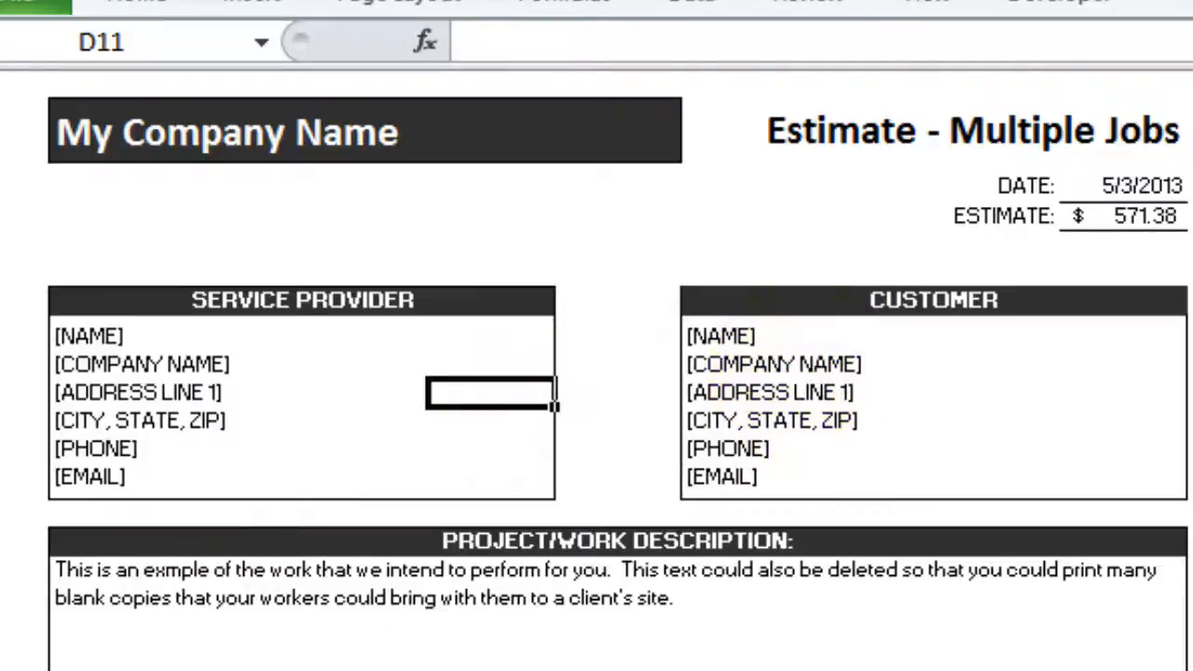
pyautogui.click(363, 625)
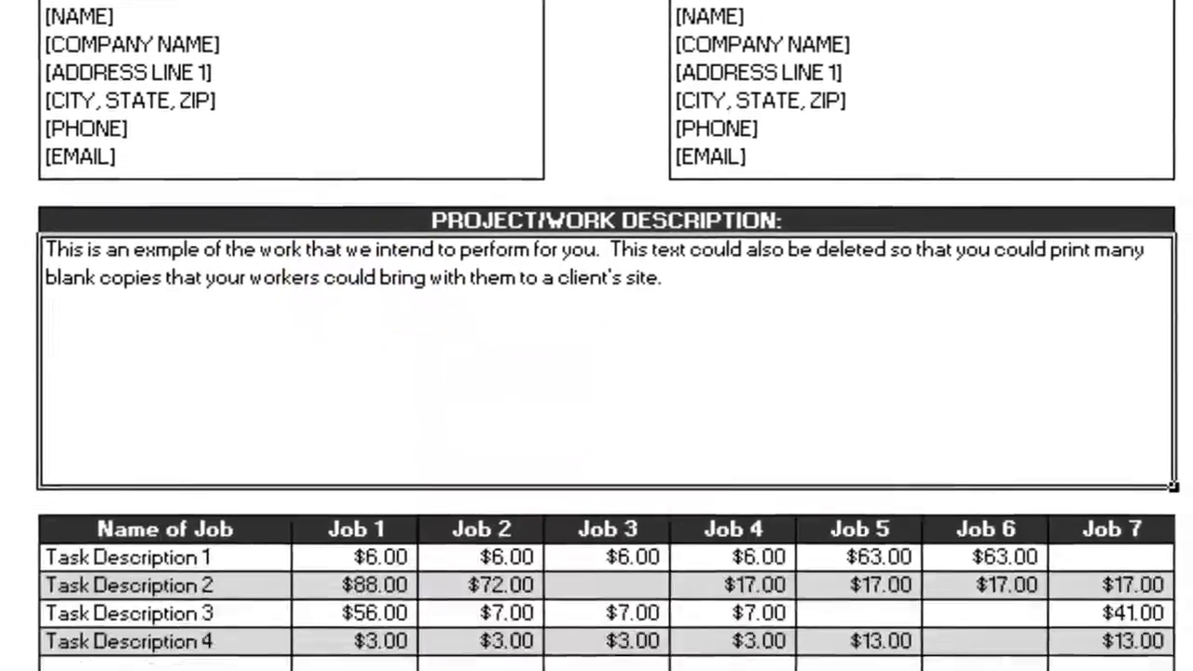
pyautogui.scroll(-3, 597, 335)
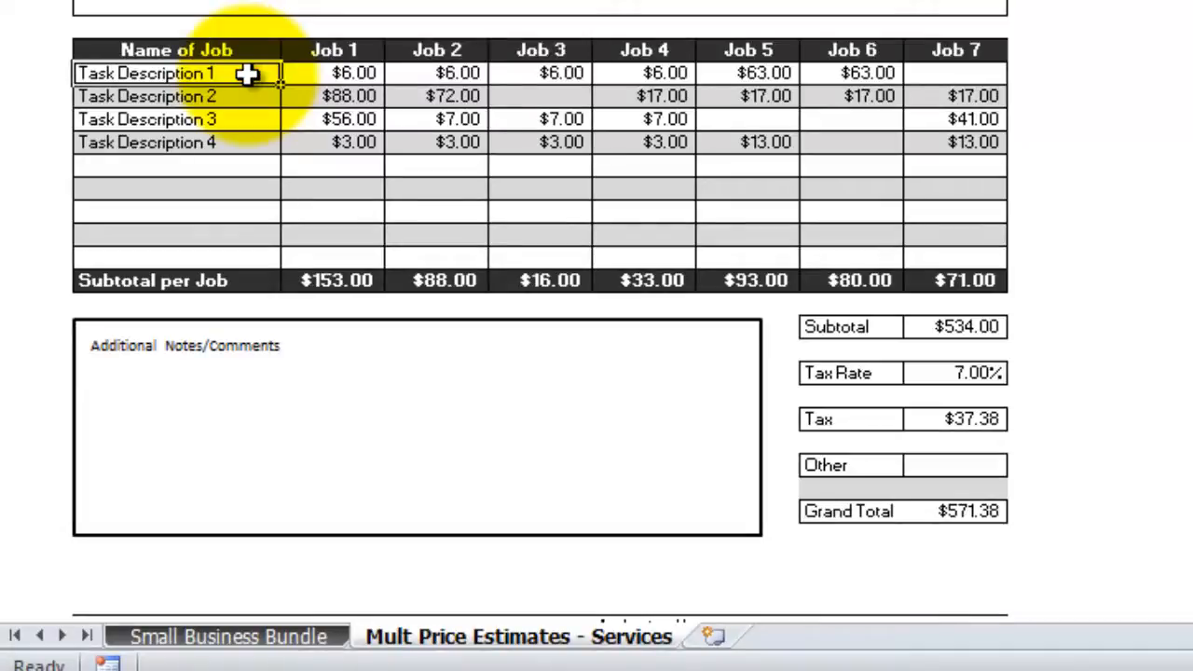
pyautogui.click(344, 75)
pyautogui.click(253, 72)
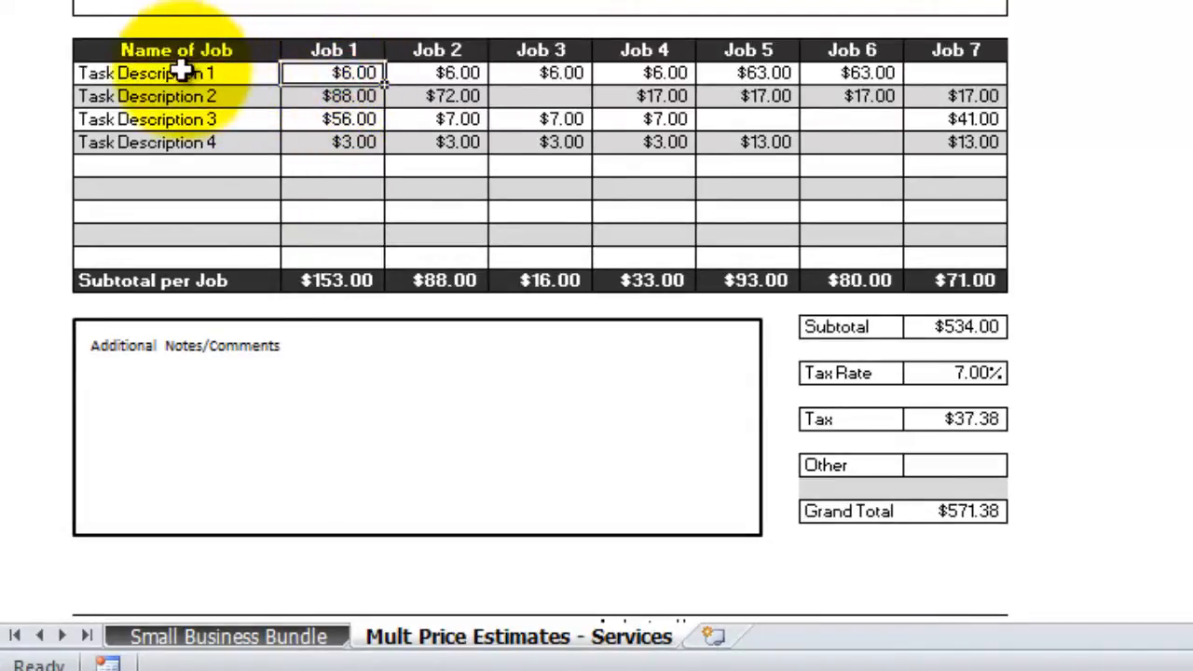
pyautogui.click(326, 72)
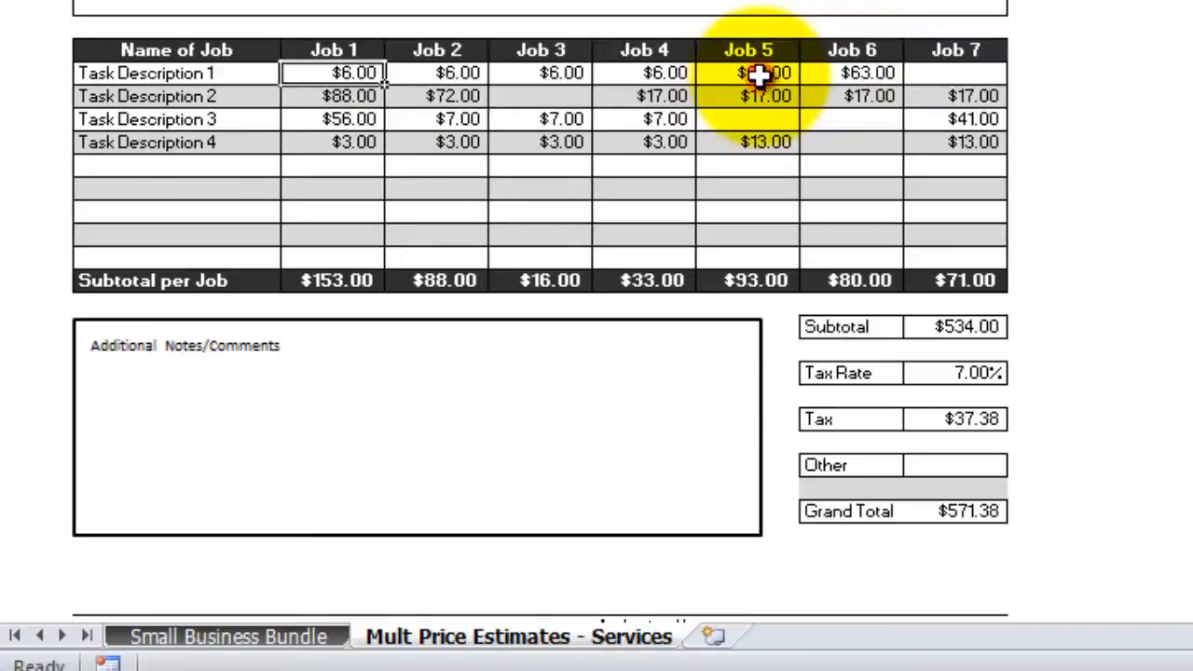
pyautogui.click(750, 117)
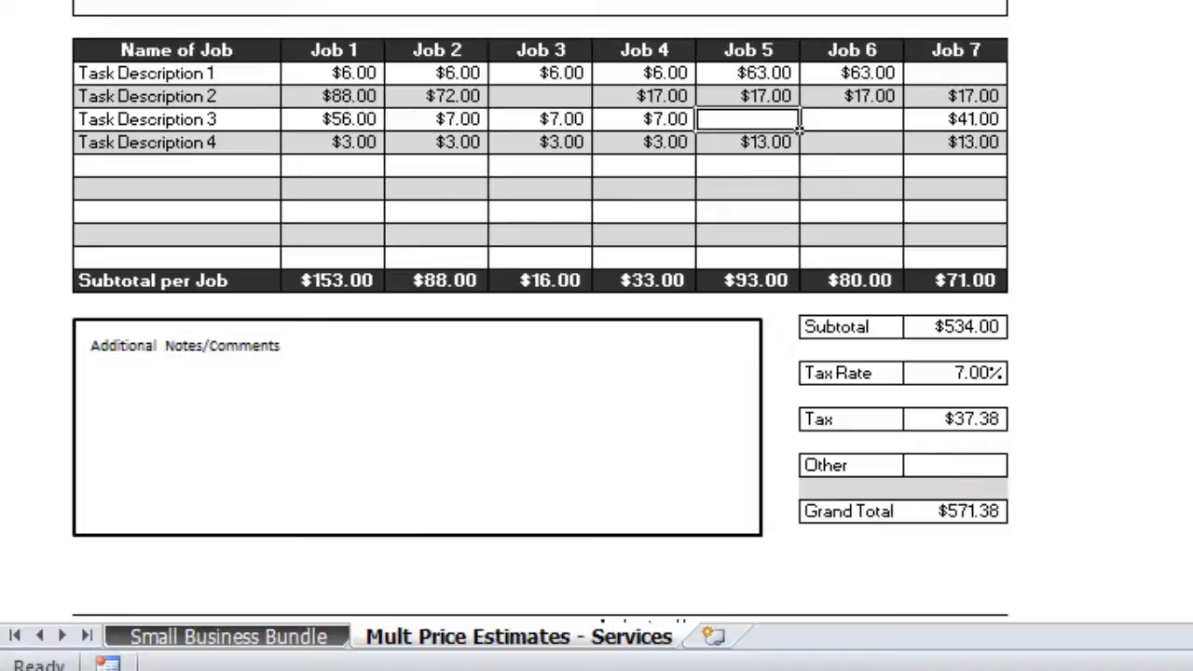
pyautogui.scroll(3, 540, 317)
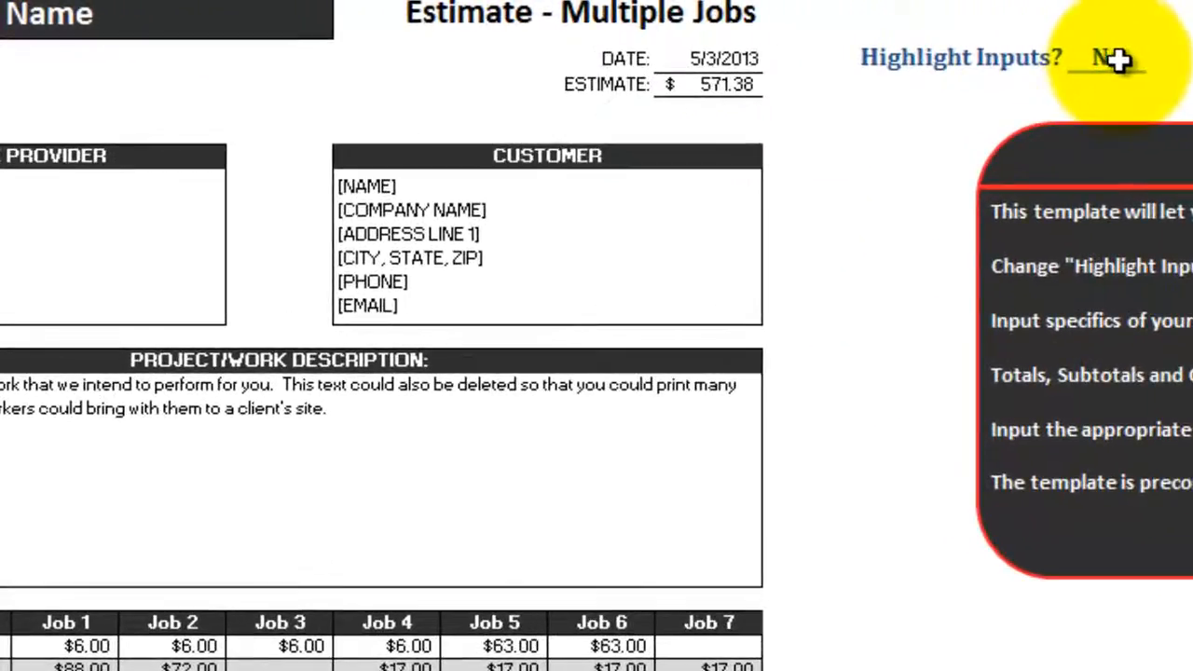
# Choose Yes for Highlight Inputs, then return the active cell to the company name cell B2
pyautogui.click(1119, 58)
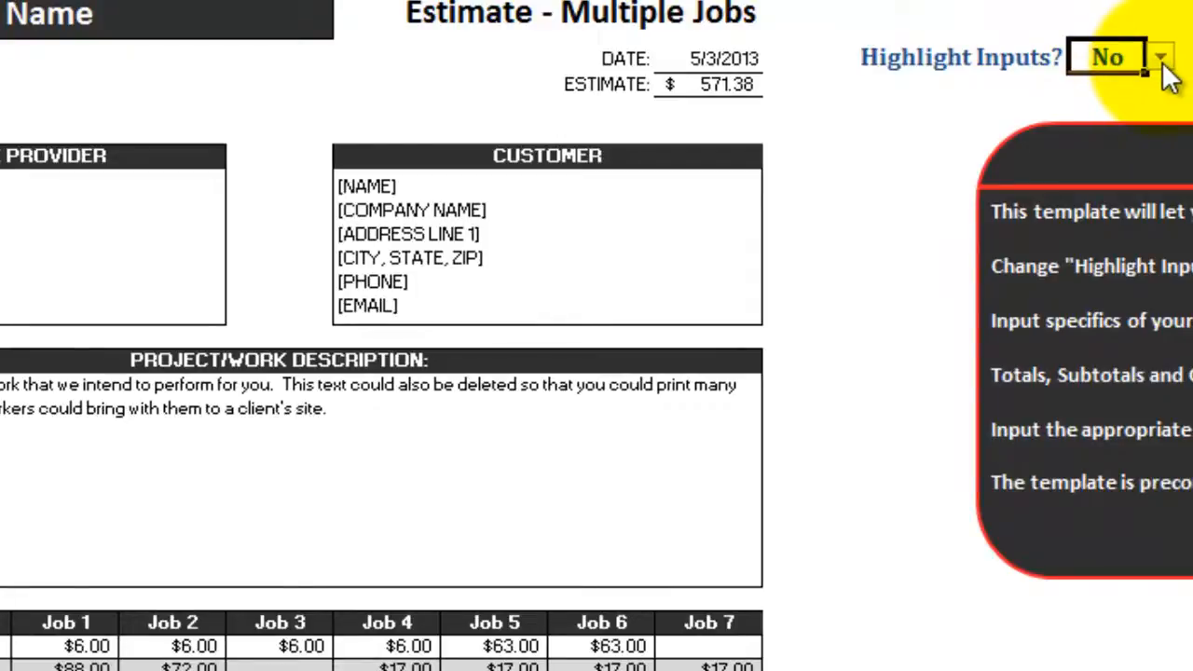
pyautogui.click(1163, 59)
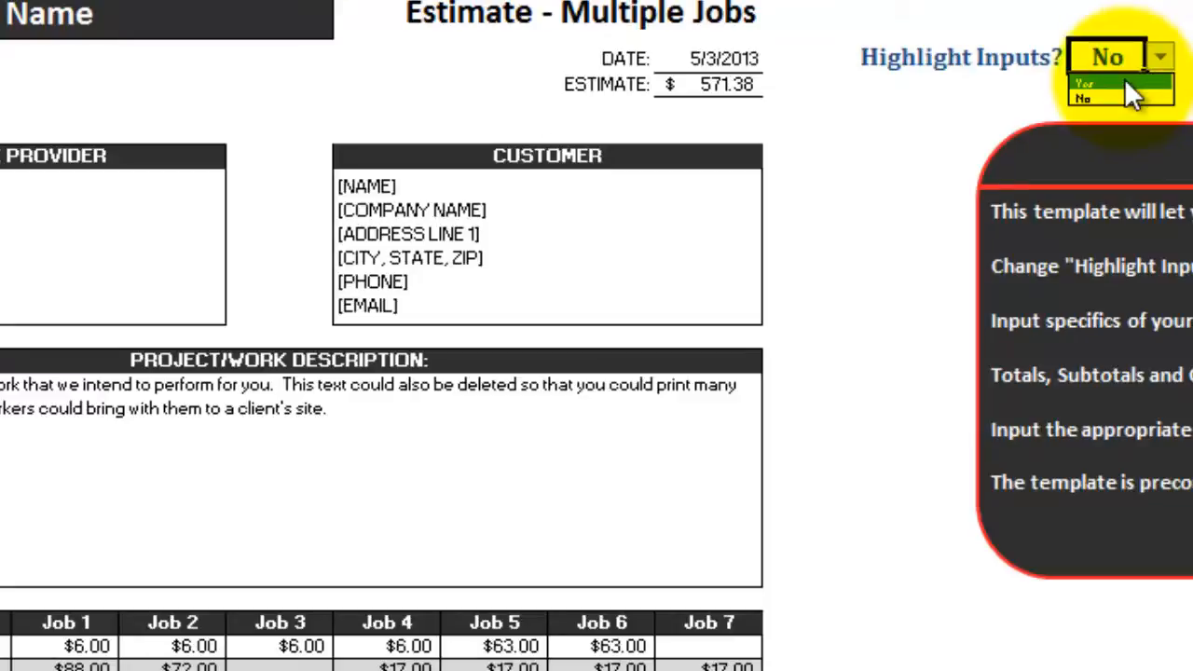
pyautogui.click(1124, 81)
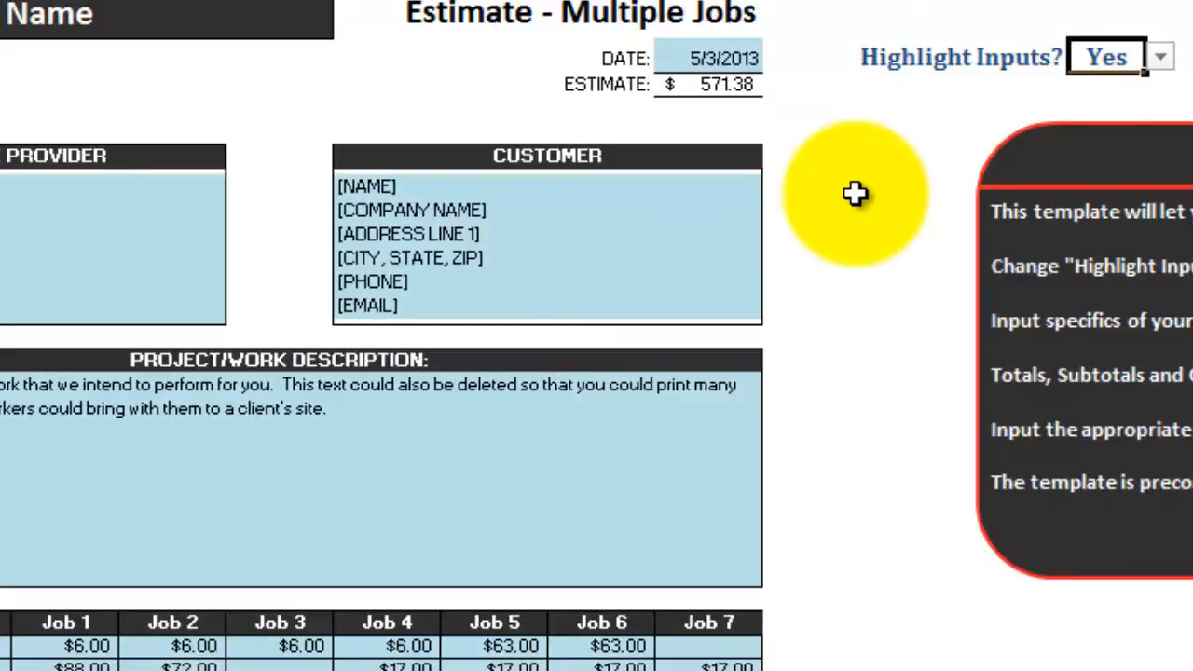
pyautogui.press('Left')
pyautogui.press('Left')
pyautogui.press('Left')
pyautogui.press('Left')
pyautogui.press('Left')
pyautogui.press('Down')
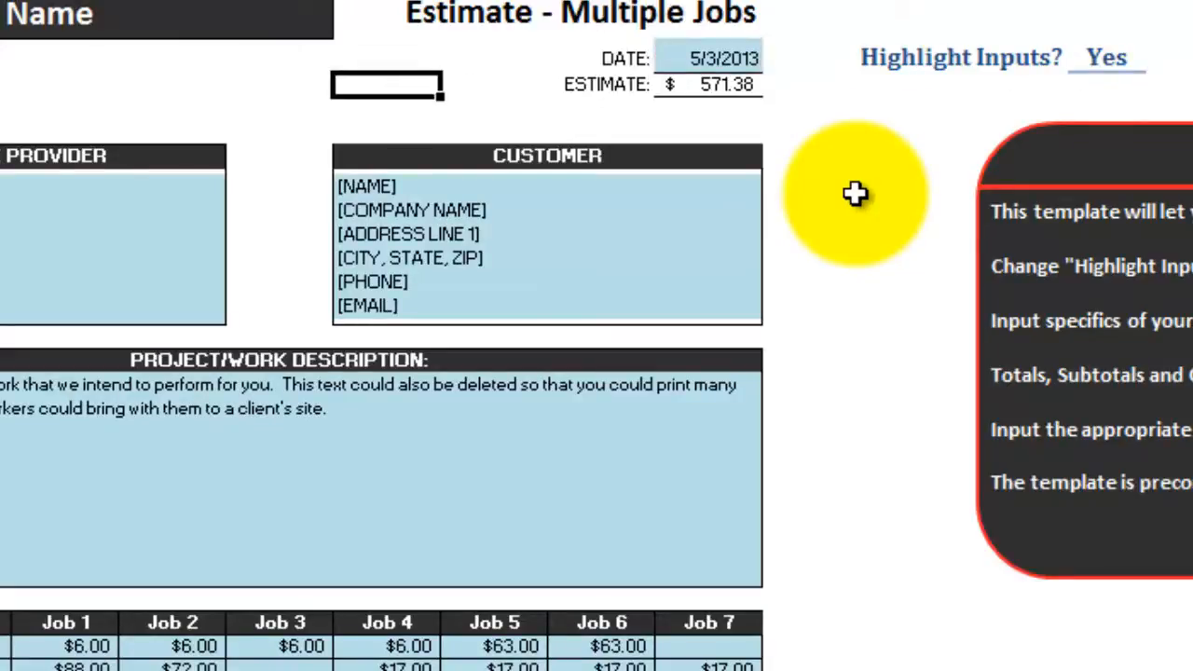
pyautogui.press('Down')
pyautogui.press('Down')
pyautogui.press('Down')
pyautogui.press('Down')
pyautogui.press('Down')
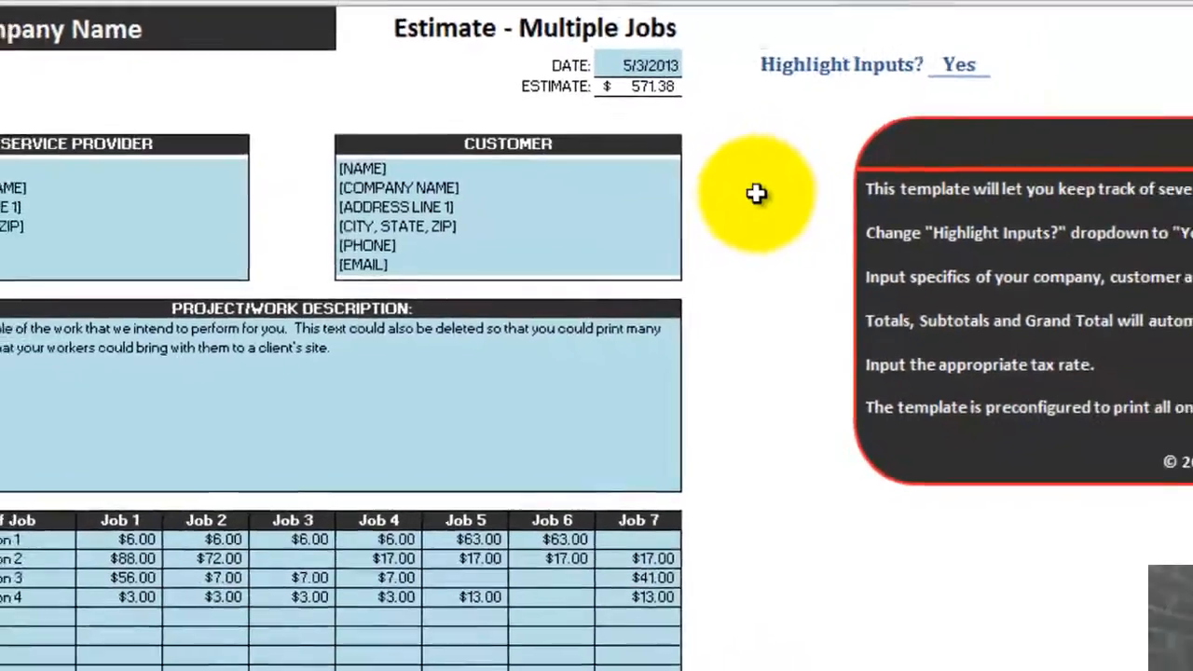
pyautogui.press('Down')
pyautogui.press('Down')
pyautogui.press('Down')
pyautogui.press('Down')
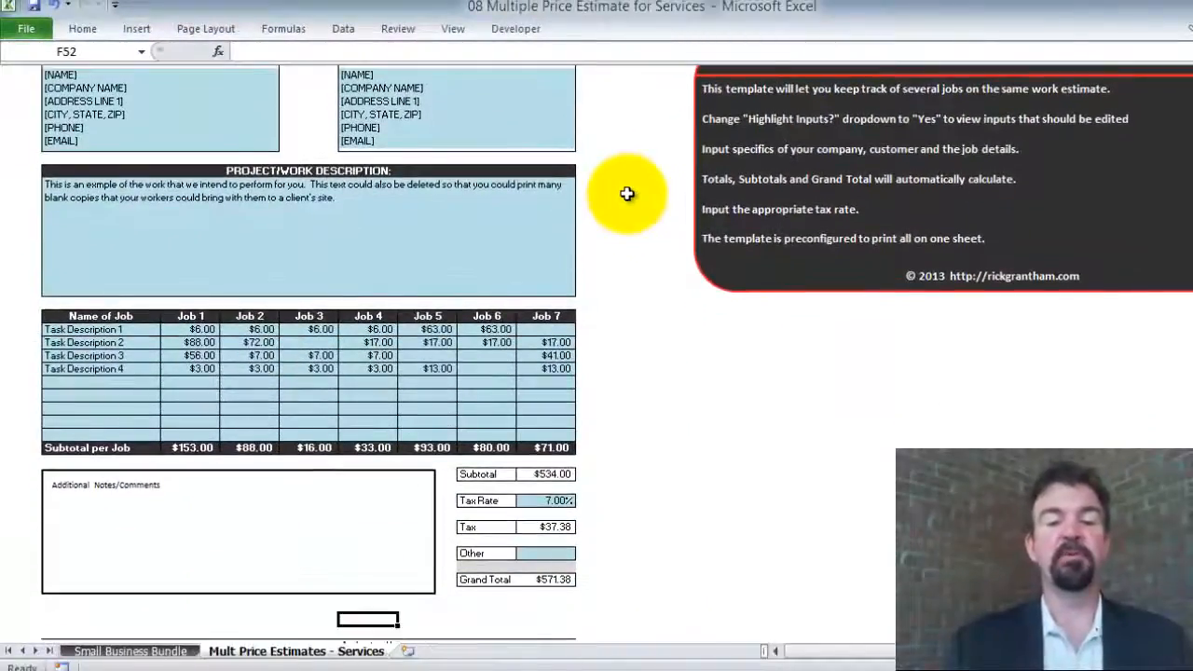
pyautogui.press('Up')
pyautogui.press('Up')
pyautogui.press('Up')
pyautogui.press('Up')
pyautogui.press('Up')
pyautogui.press('Up')
pyautogui.press('Up')
pyautogui.press('Up')
pyautogui.press('Up')
pyautogui.press('Up')
pyautogui.press('Up')
pyautogui.press('Up')
pyautogui.press('Up')
pyautogui.press('Up')
pyautogui.press('Up')
pyautogui.press('Up')
pyautogui.press('Up')
pyautogui.press('Up')
pyautogui.press('Up')
pyautogui.press('Up')
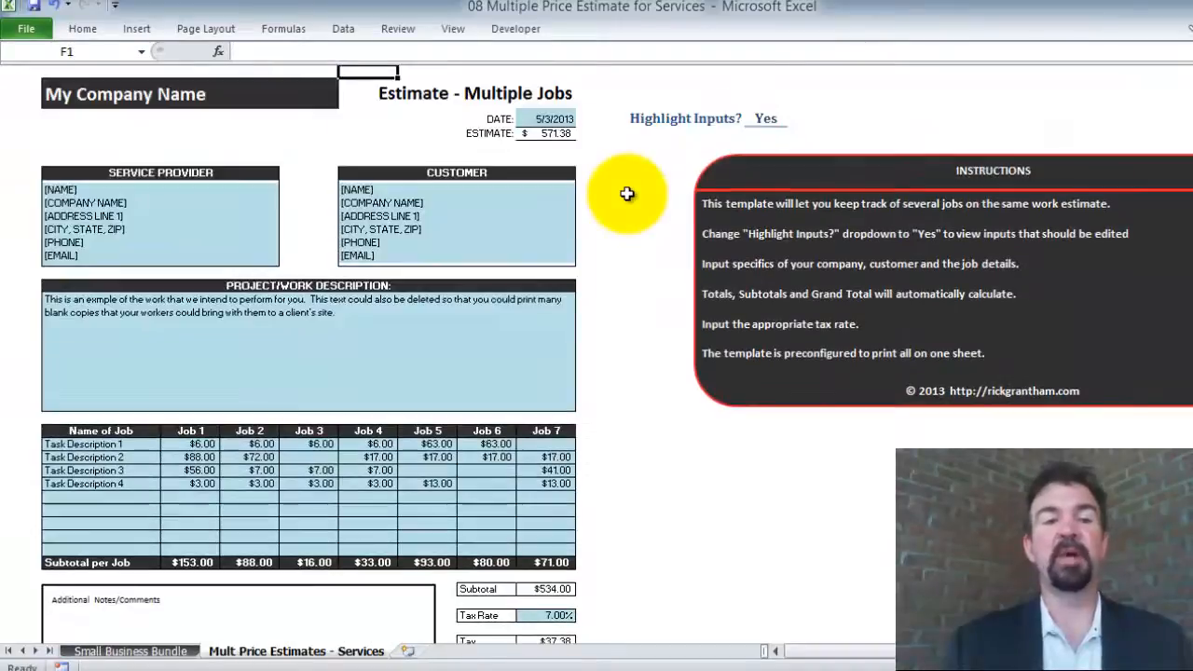
pyautogui.press('Down')
pyautogui.press('Down')
pyautogui.press('Down')
pyautogui.press('Up')
pyautogui.press('Up')
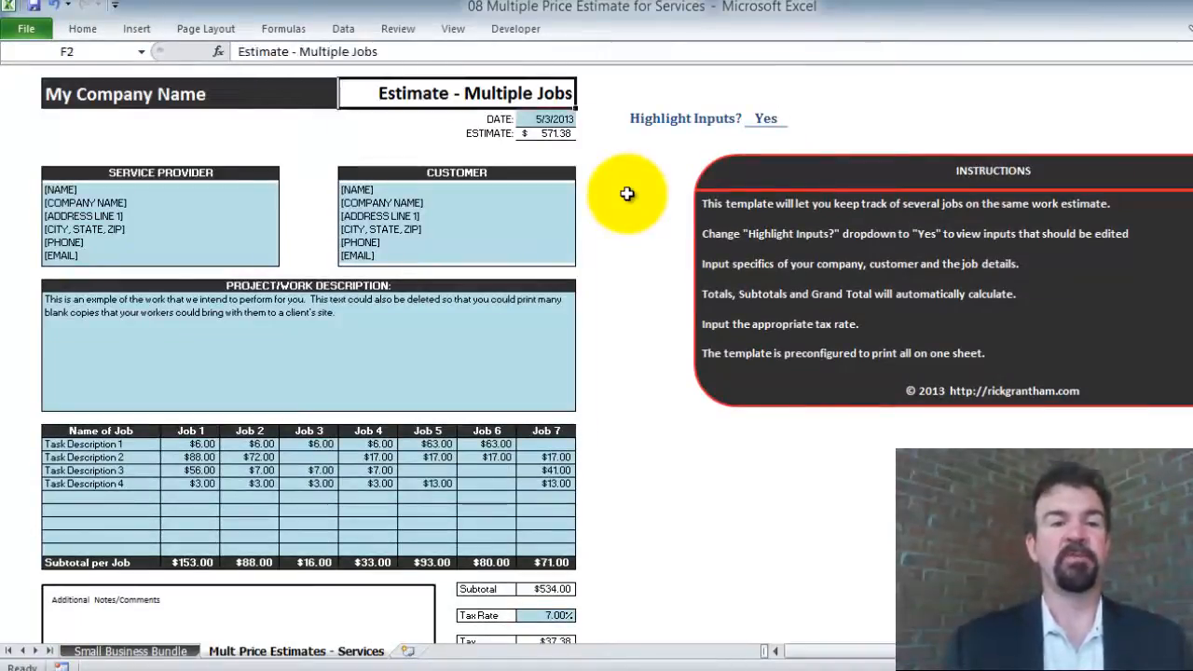
pyautogui.press('Left')
pyautogui.press('Left')
pyautogui.press('Left')
pyautogui.press('Left')
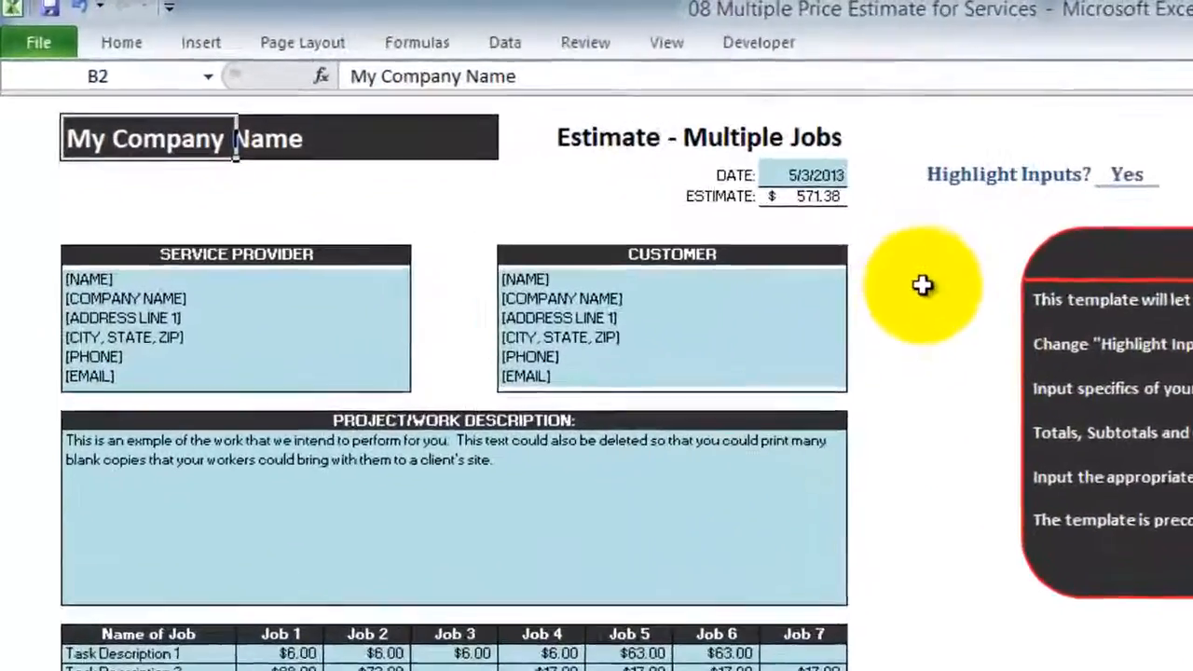
# Enter 'Small Business Champion' as the company heading in B2
pyautogui.write('Small ')
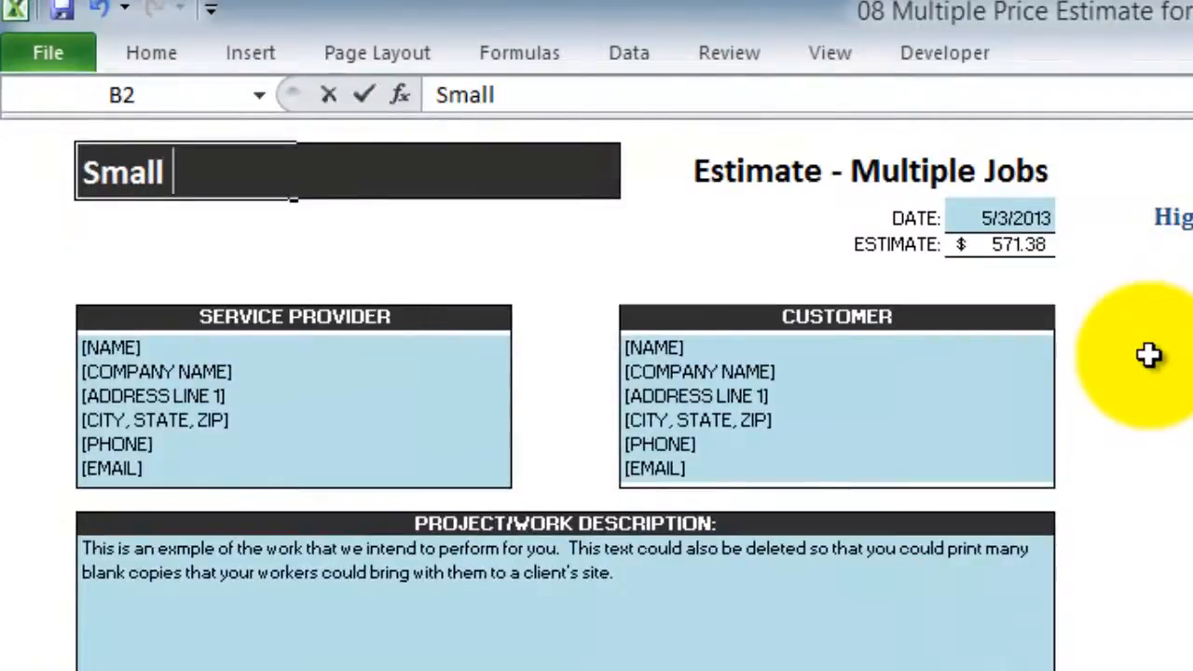
pyautogui.write('Business')
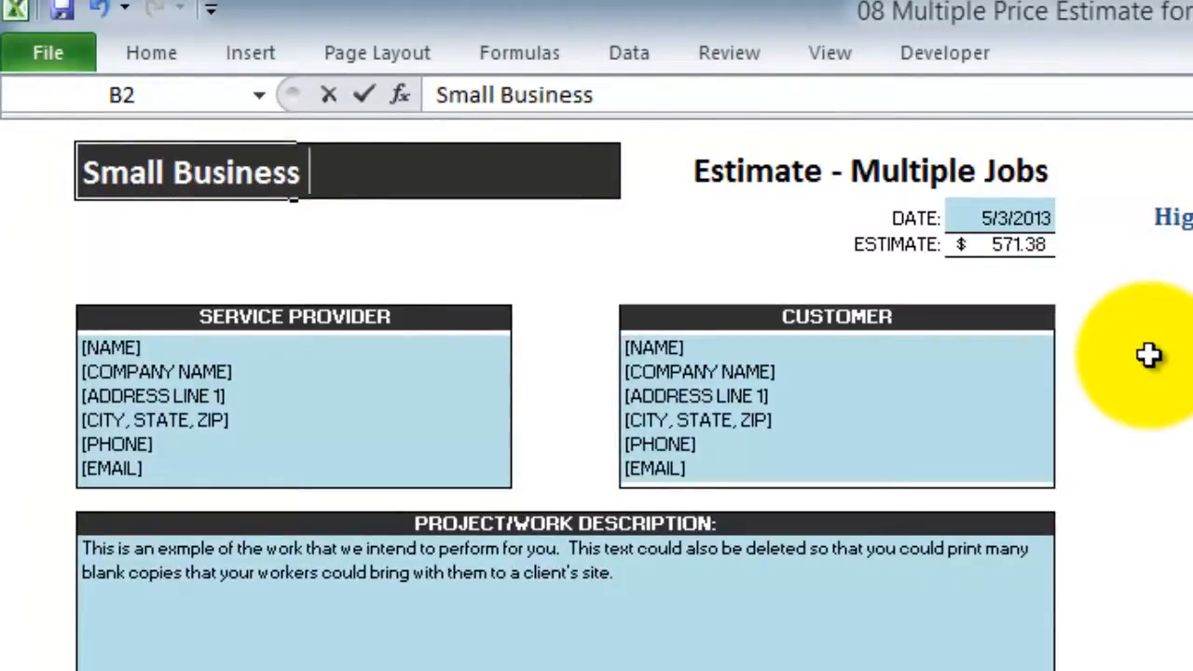
pyautogui.write(' Champion')
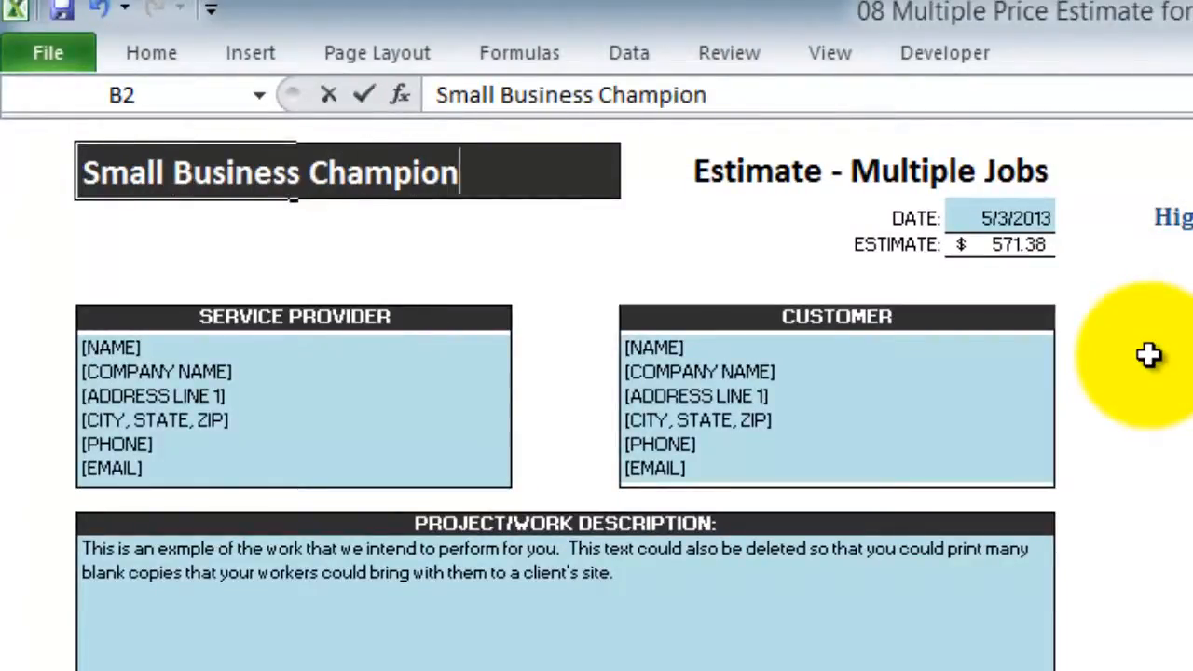
pyautogui.press('Return')
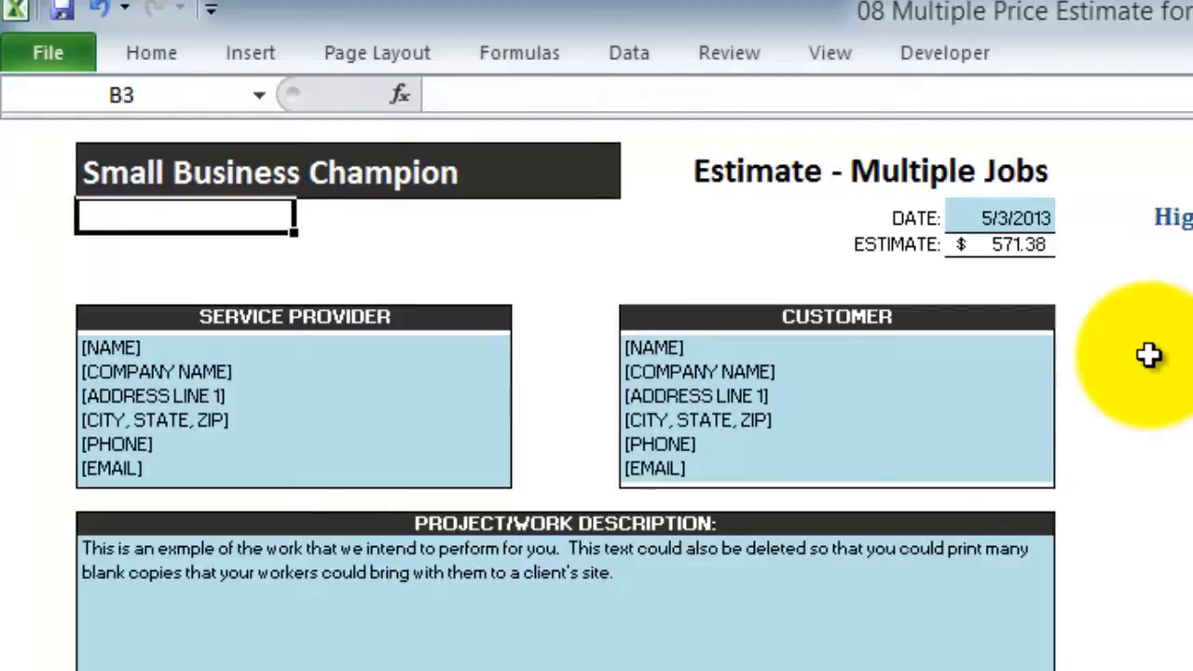
pyautogui.press('Return')
# Change the estimate date in I3 from 5/3/2013 to 7/14/2013
pyautogui.press('Tab')
pyautogui.press('Tab')
pyautogui.press('Tab')
pyautogui.press('Tab')
pyautogui.press('Tab')
pyautogui.press('Tab')
pyautogui.press('Tab')
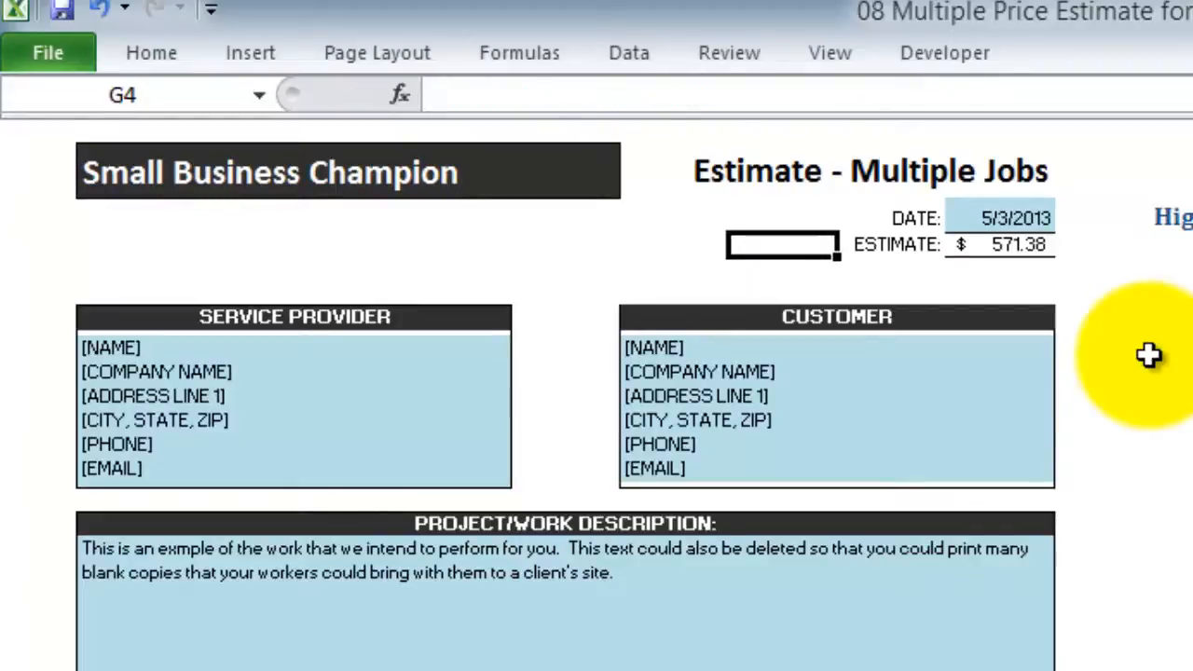
pyautogui.press('Up')
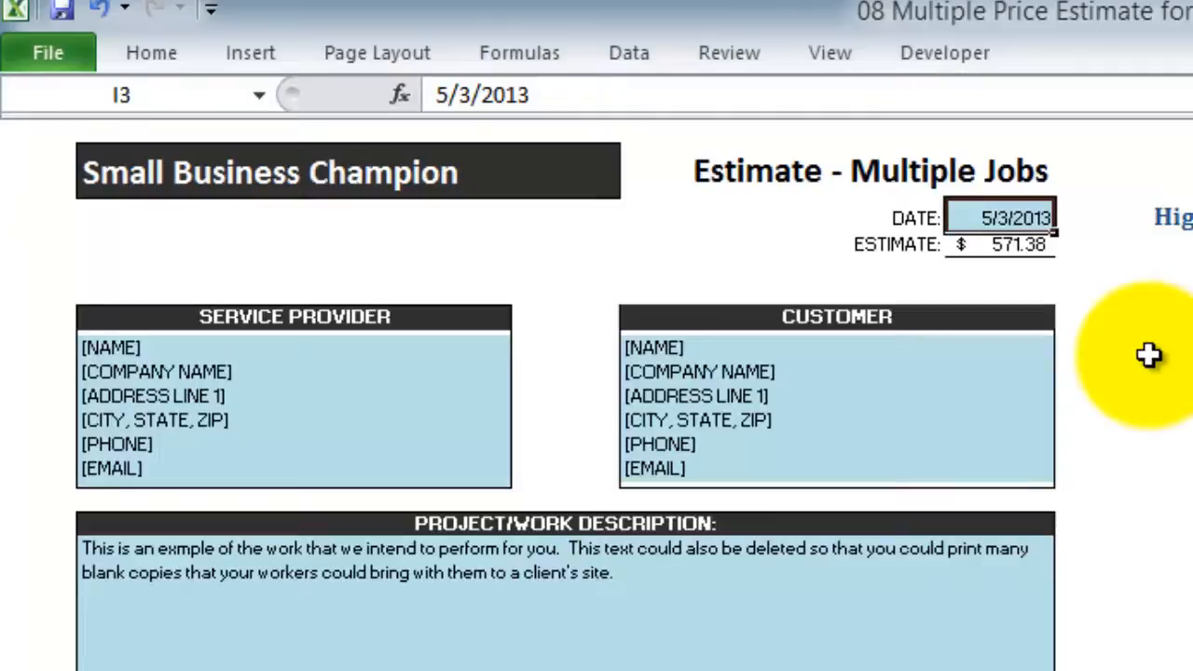
pyautogui.write('7/14/2013')
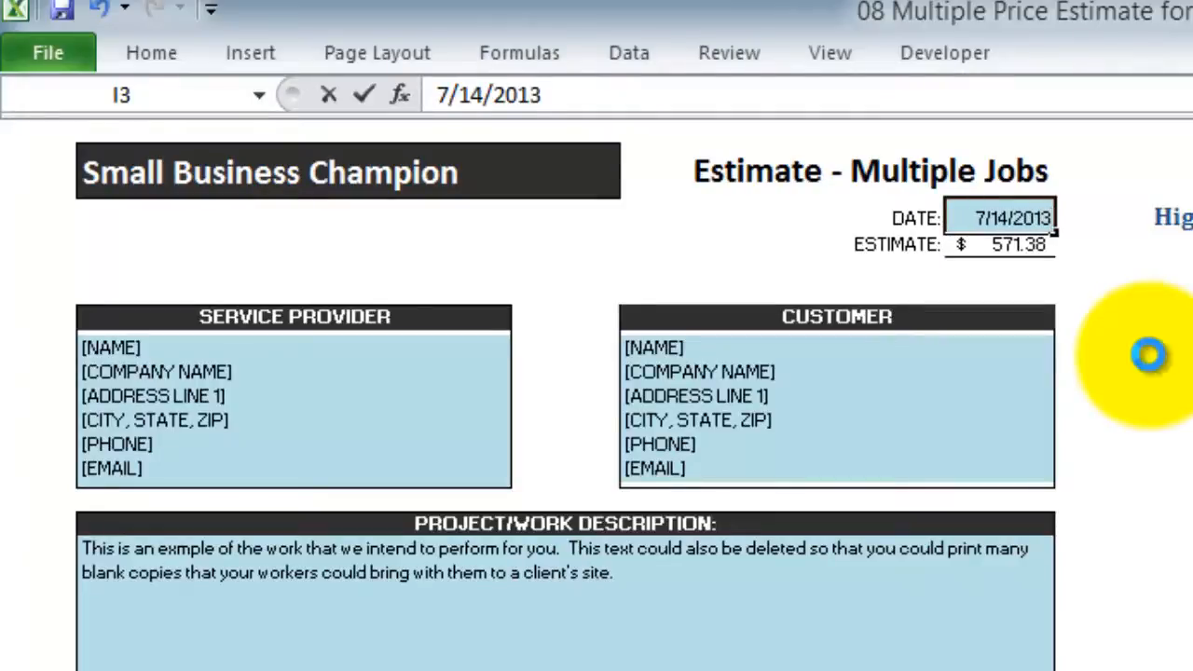
pyautogui.press('Return')
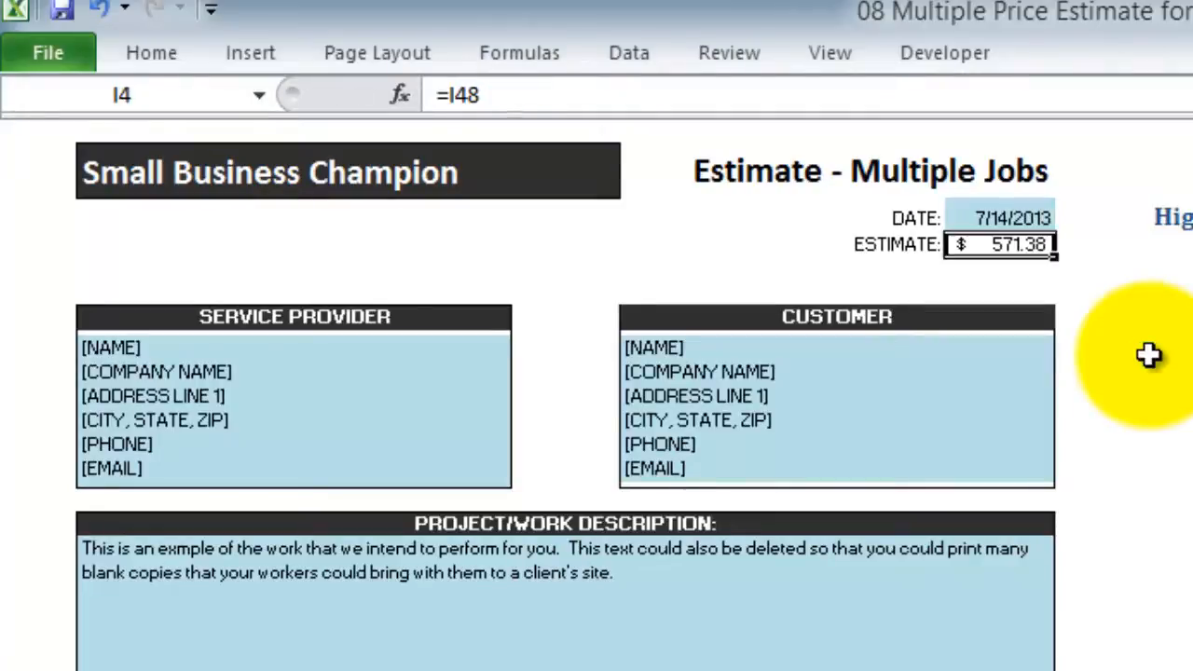
pyautogui.press('Right')
pyautogui.press('Right')
pyautogui.press('Right')
pyautogui.press('Right')
pyautogui.press('Right')
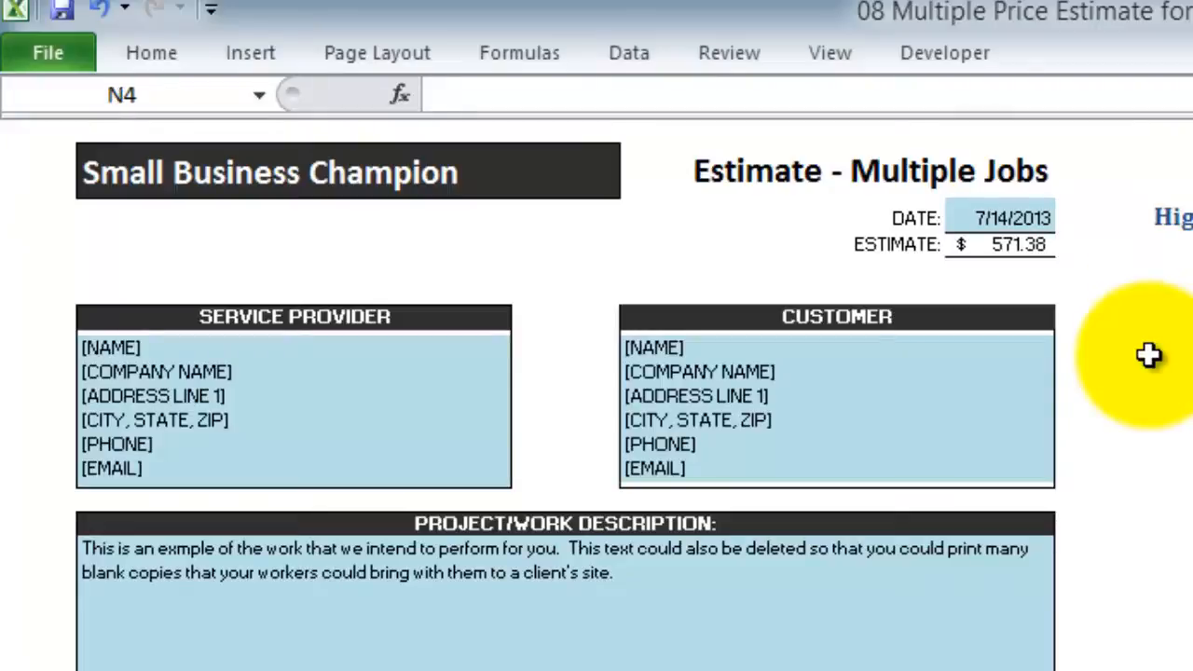
pyautogui.press('Left')
pyautogui.press('Left')
pyautogui.press('Left')
pyautogui.press('Home')
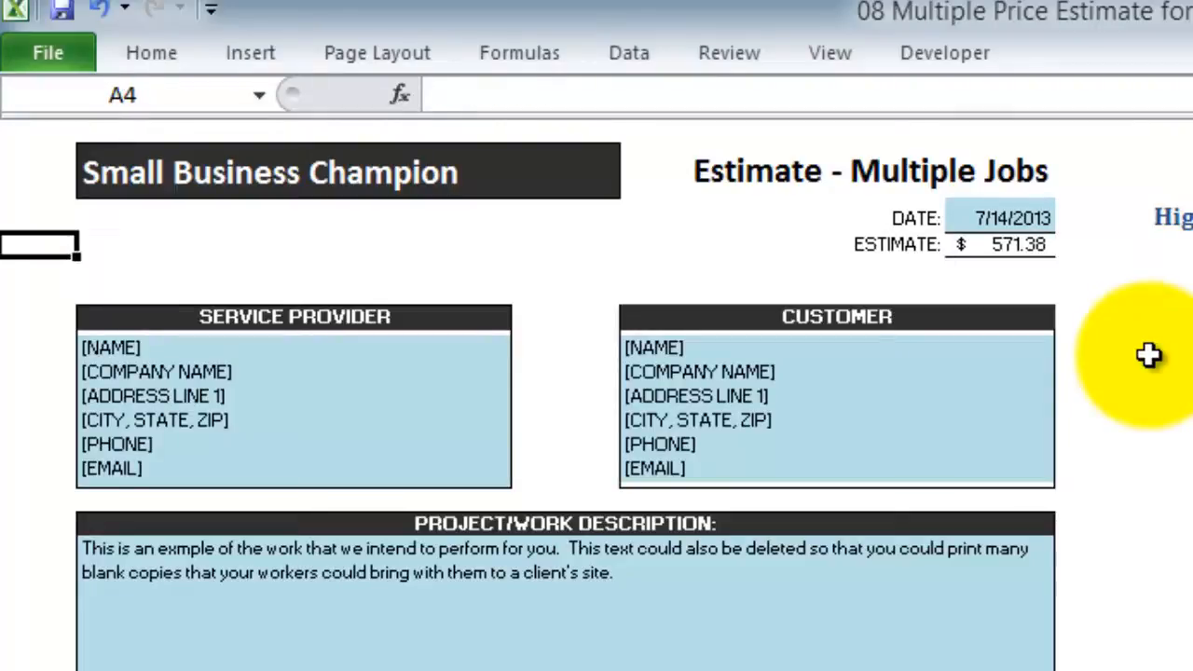
pyautogui.press('Down')
pyautogui.press('Down')
pyautogui.press('Down')
pyautogui.press('Down')
pyautogui.press('Down')
pyautogui.press('Right')
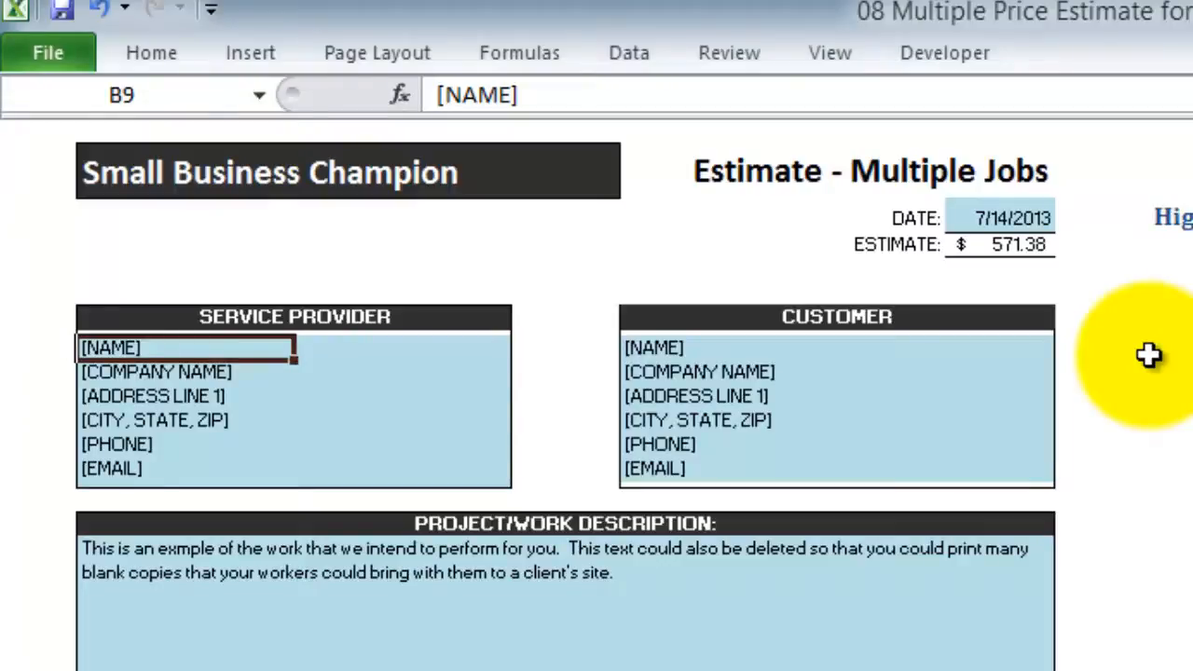
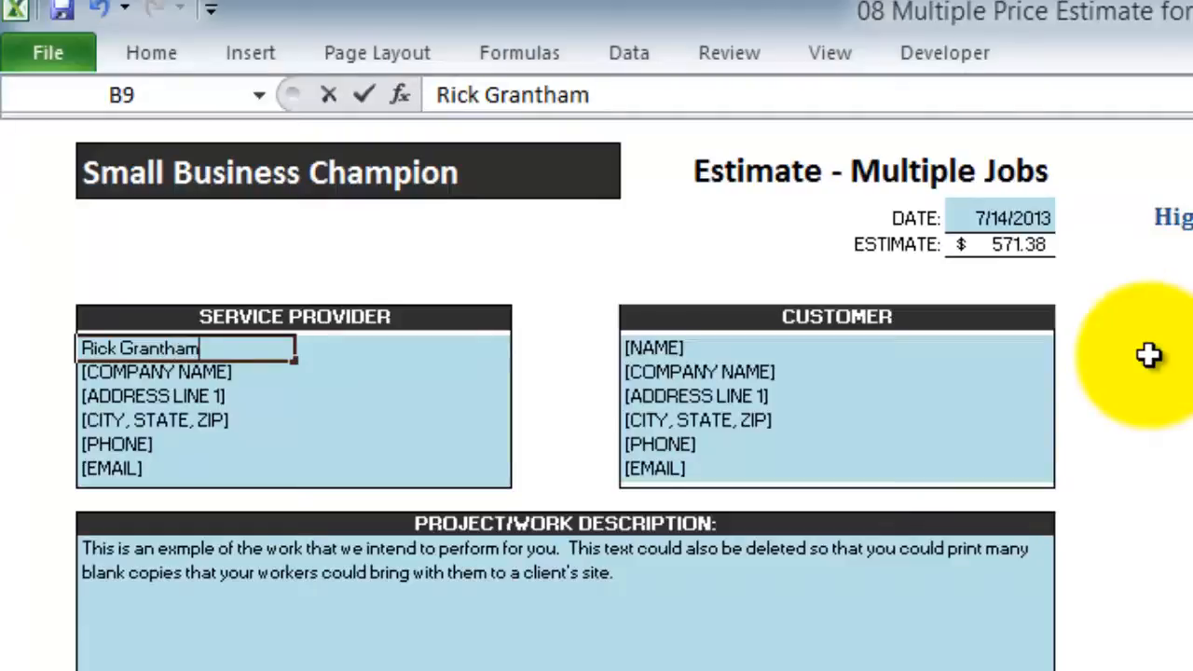
# Type the provider's name in B9 and 'Small Business Ch.' in B10, correcting the typo
pyautogui.press('Return')
pyautogui.write('Sm')
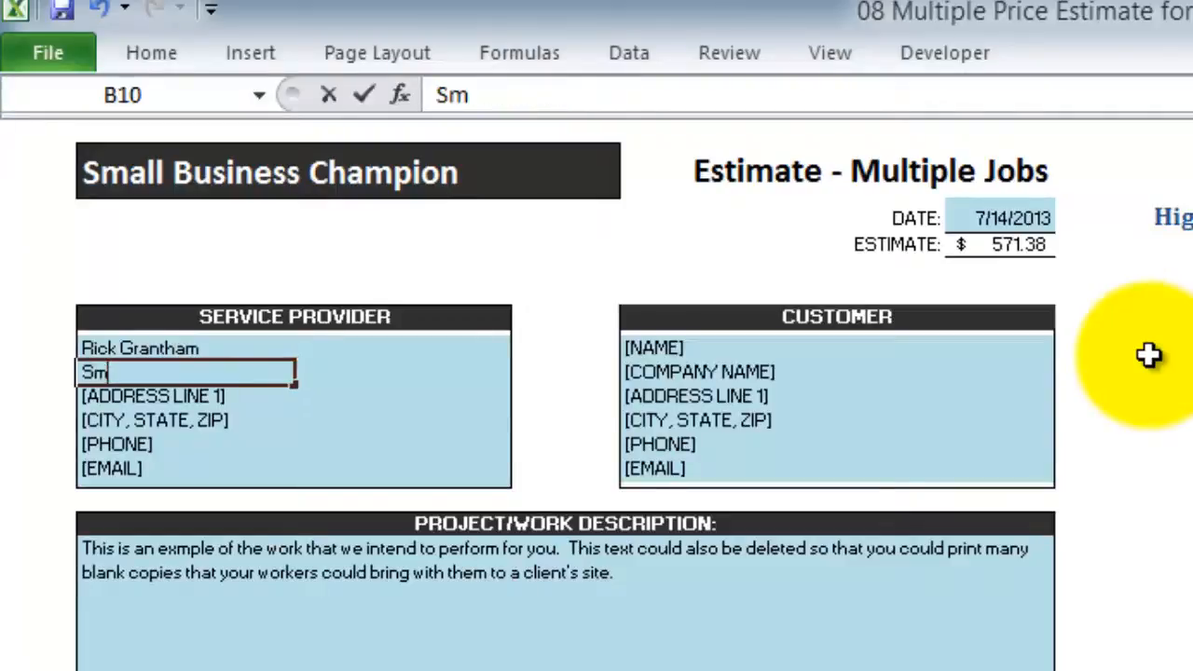
pyautogui.write('all Business')
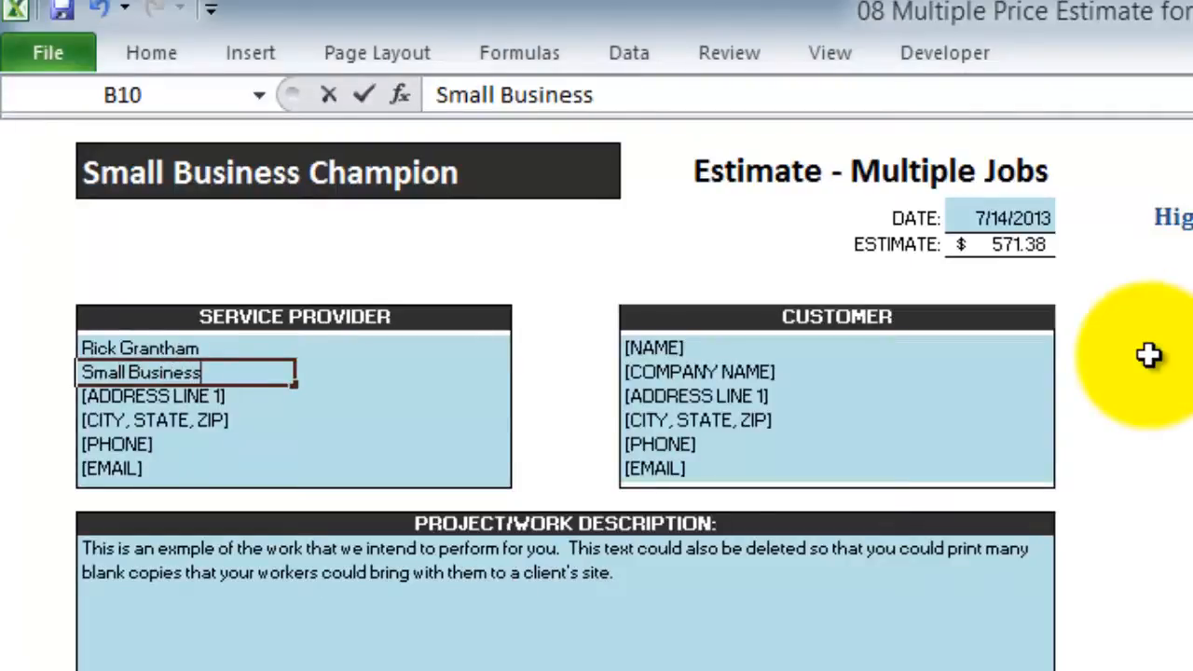
pyautogui.write(' Chm')
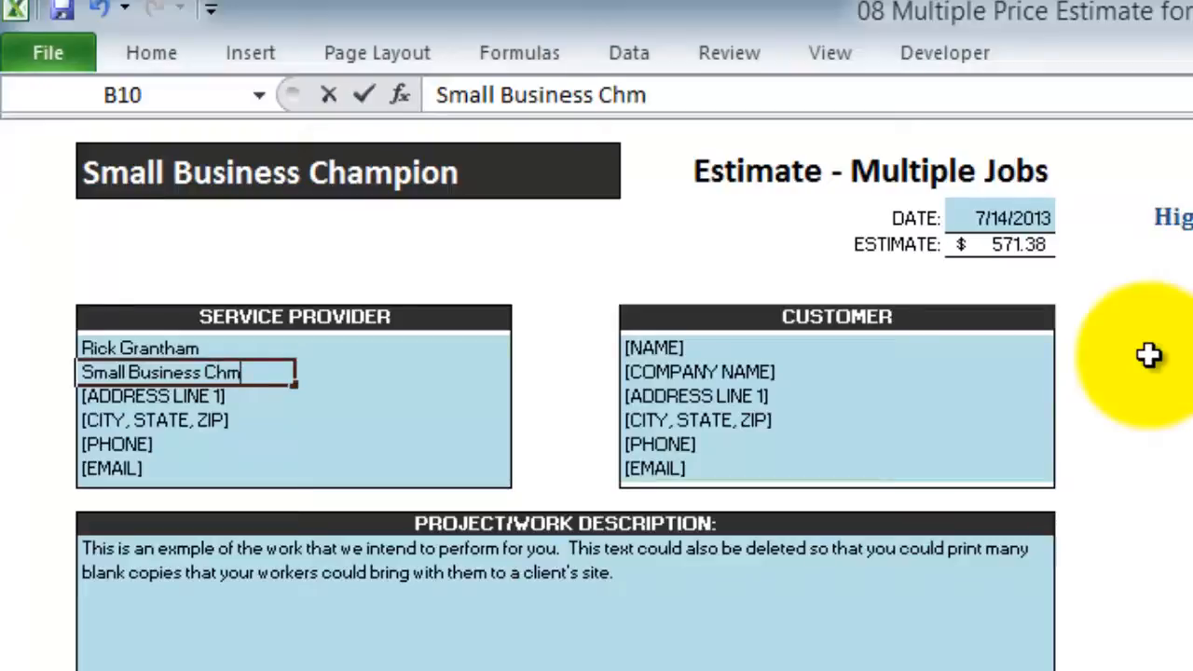
pyautogui.press('BackSpace')
pyautogui.press('Return')
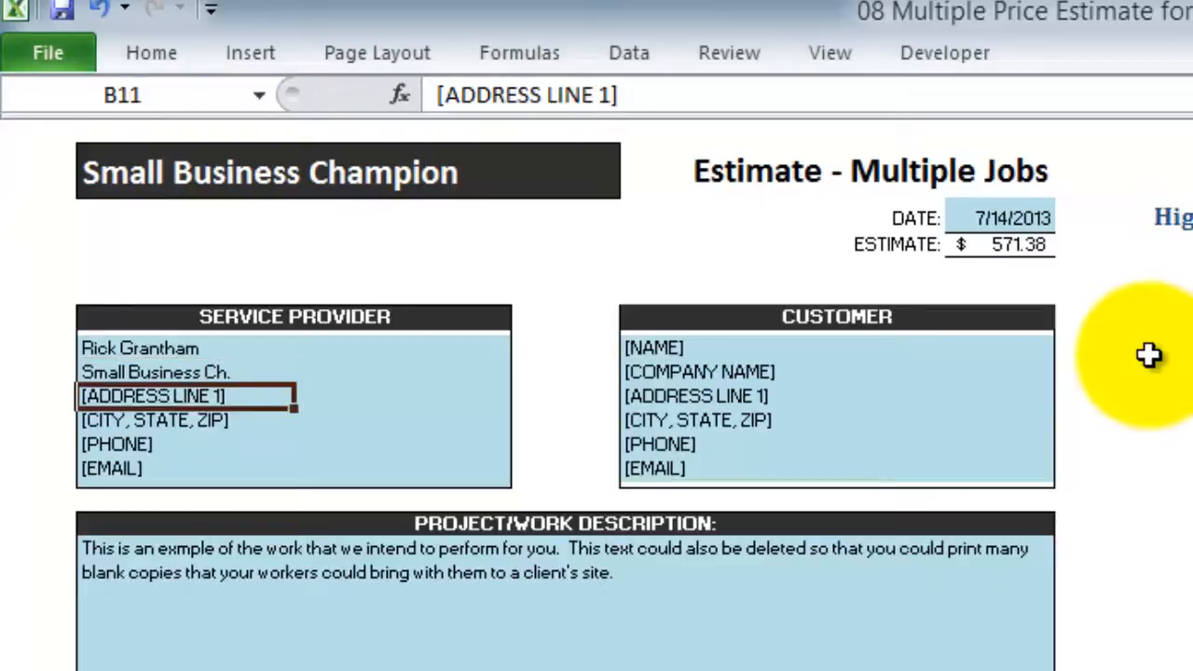
pyautogui.press('Return')
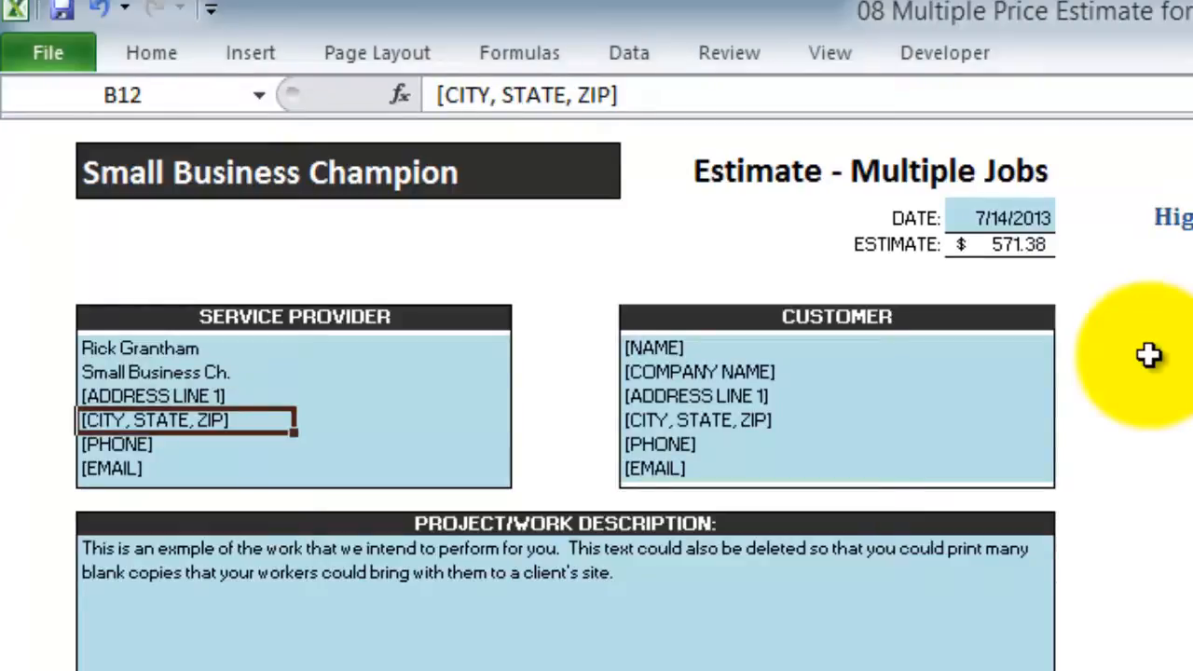
pyautogui.press('Return')
pyautogui.press('Return')
pyautogui.press('Right')
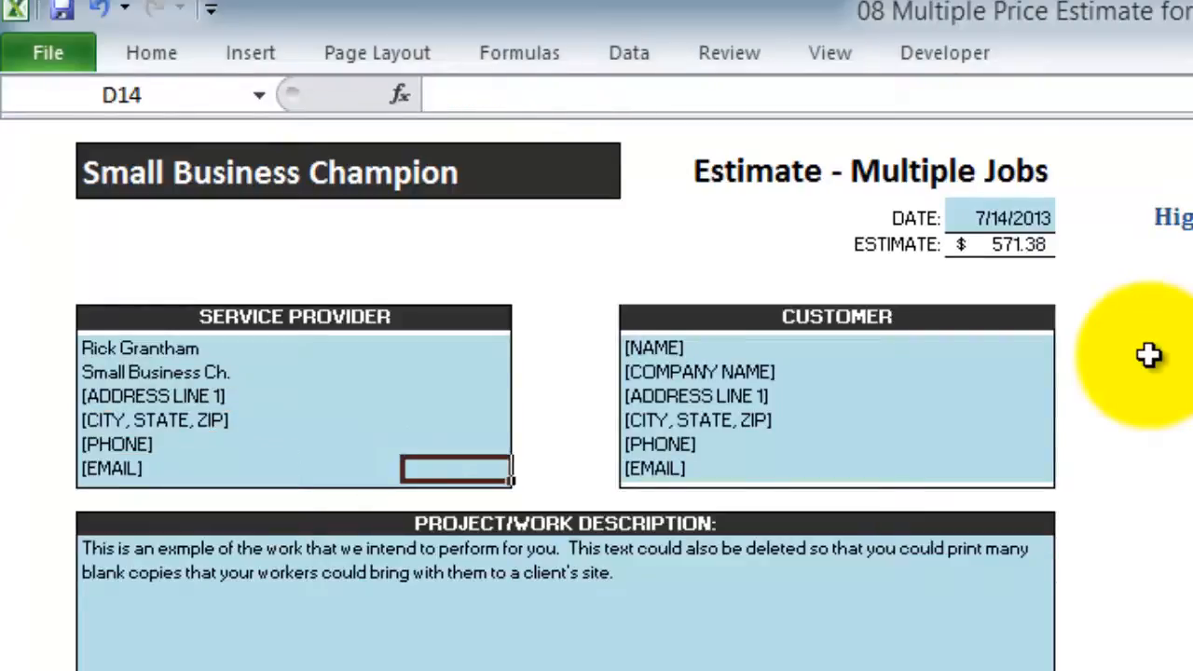
pyautogui.press('Right')
pyautogui.press('Up')
pyautogui.press('Up')
pyautogui.press('Up')
pyautogui.press('Up')
pyautogui.press('Up')
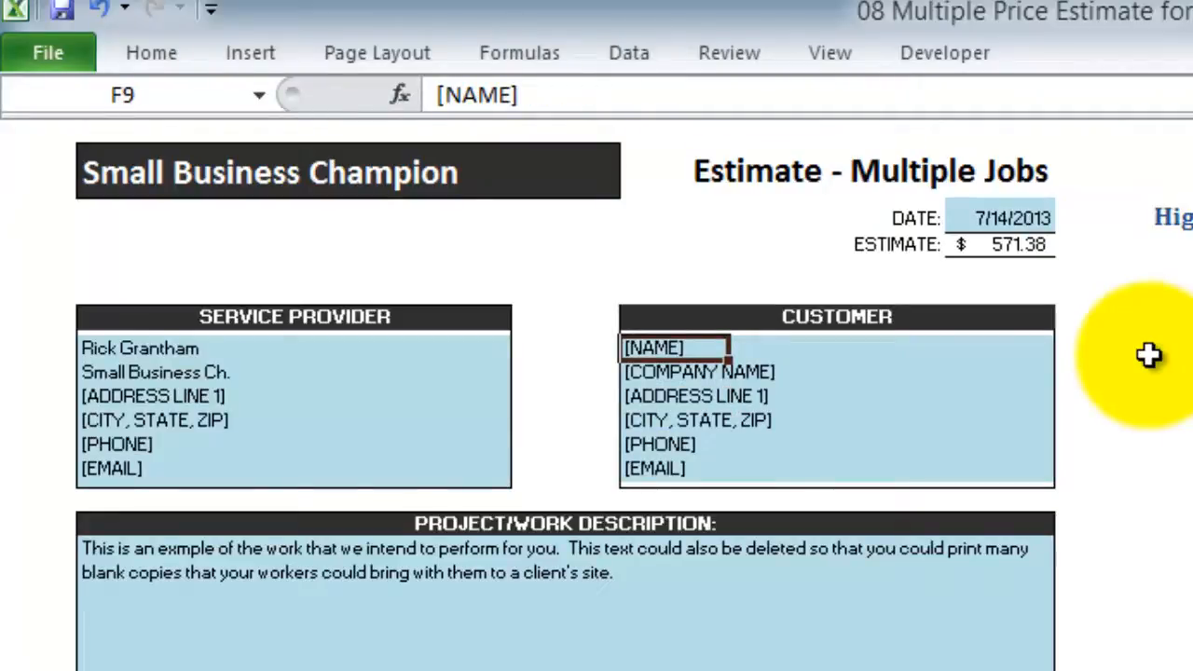
pyautogui.click(1149, 355)
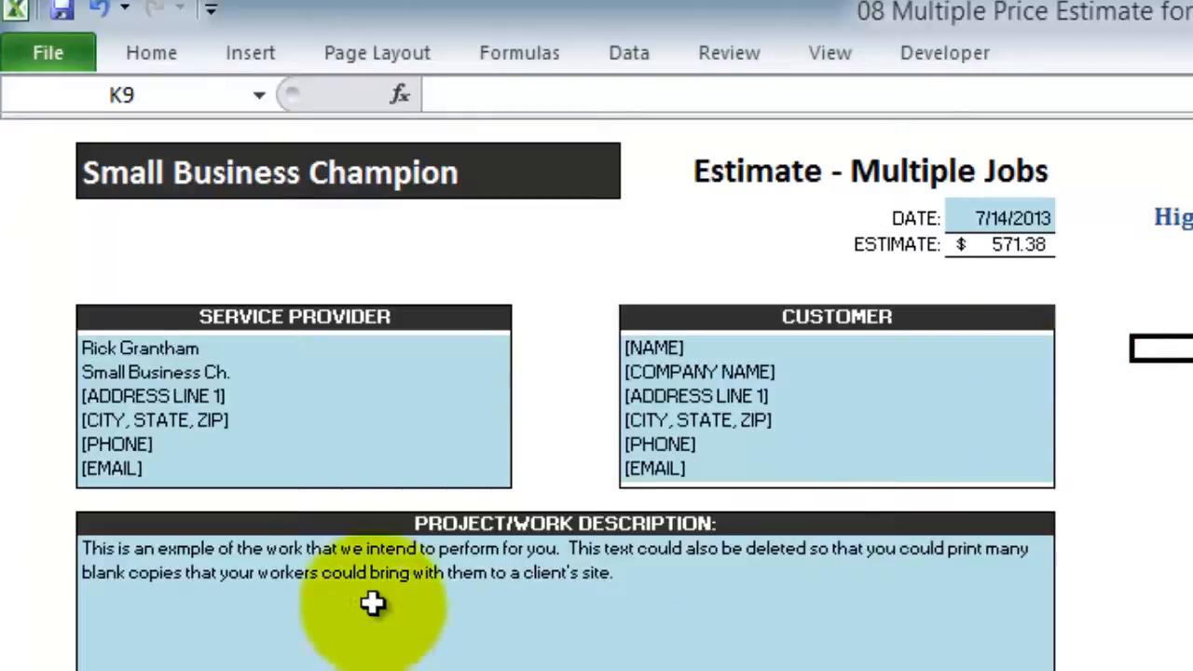
# Overwrite the Project/Work Description box with 'Painting interior and exterior of home at ......'
pyautogui.click(413, 578)
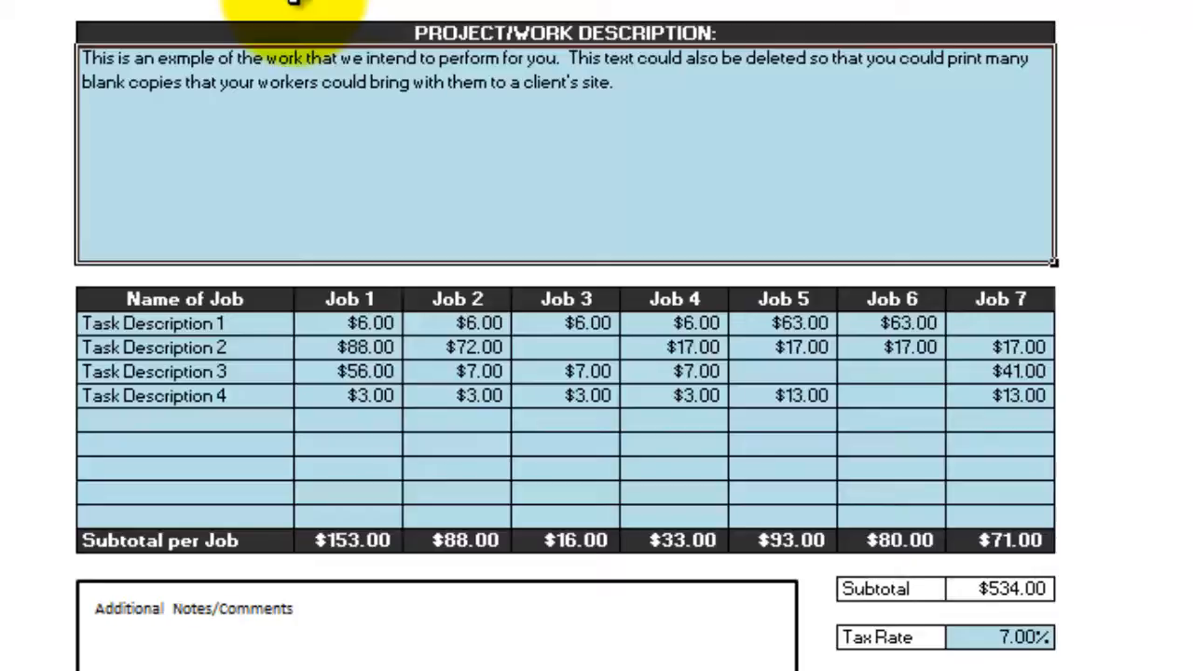
pyautogui.hotkey('ctrl', 'a')
pyautogui.write('Painting')
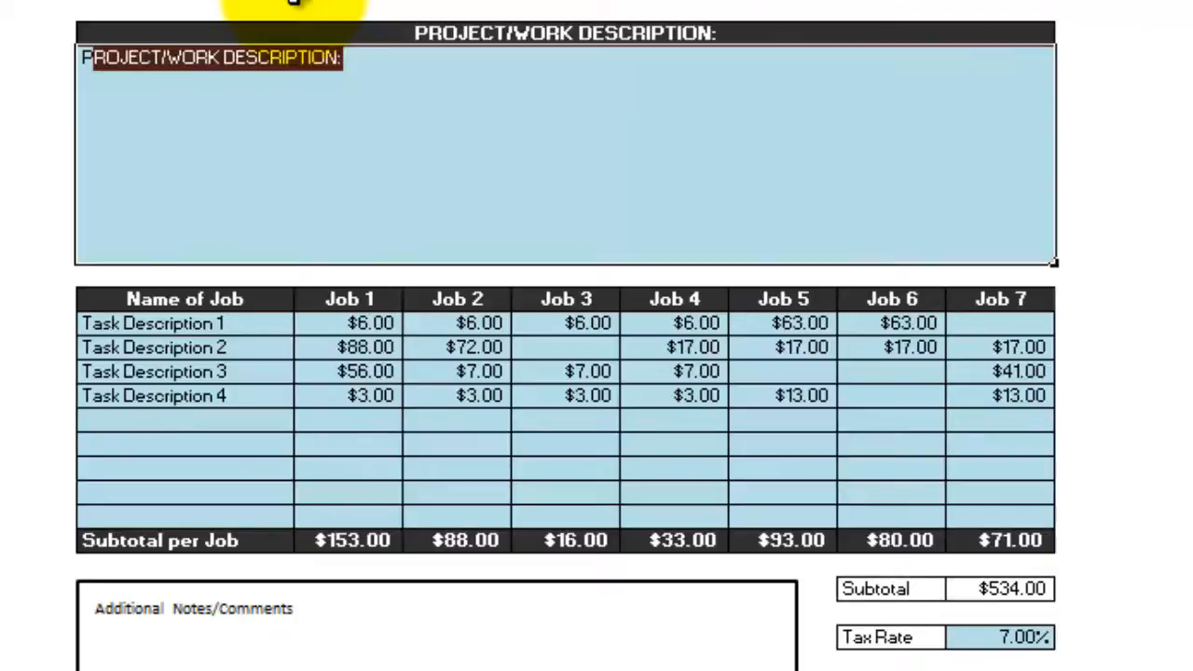
pyautogui.write(' interi')
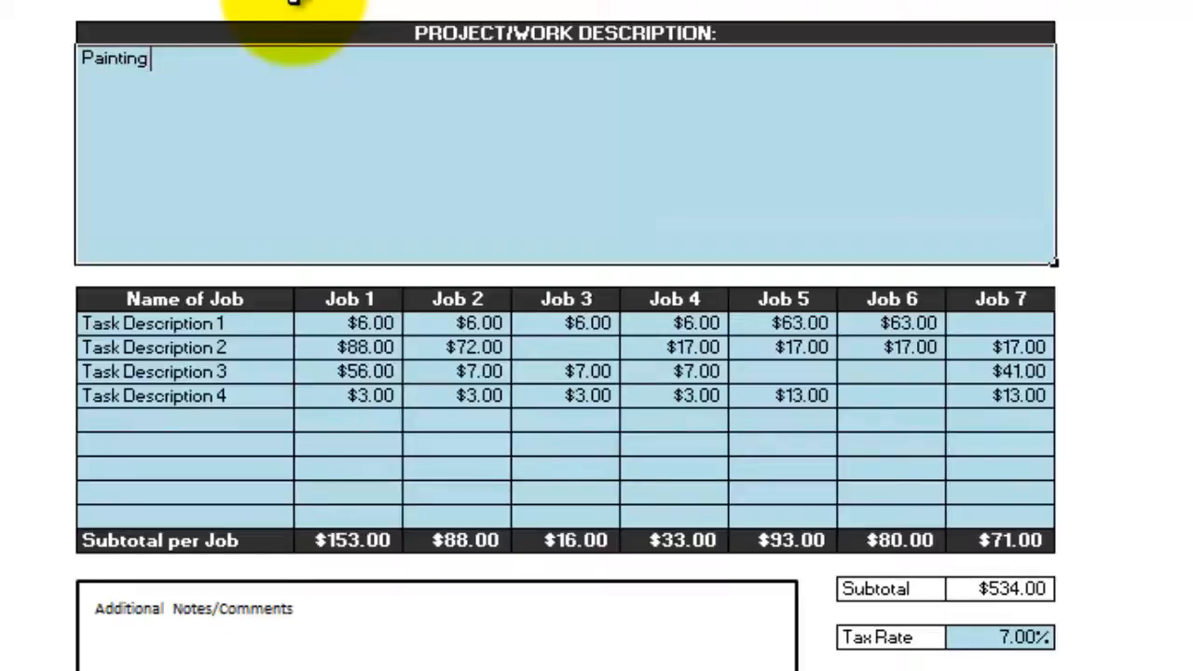
pyautogui.write('or and exter')
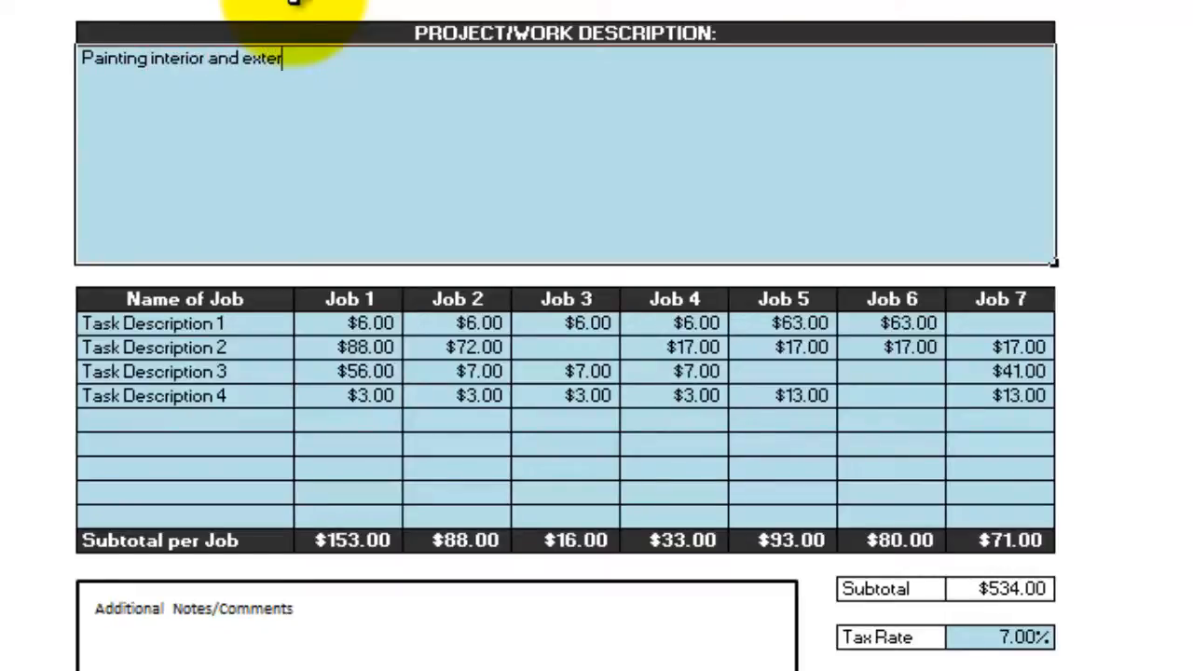
pyautogui.write('ior of ha')
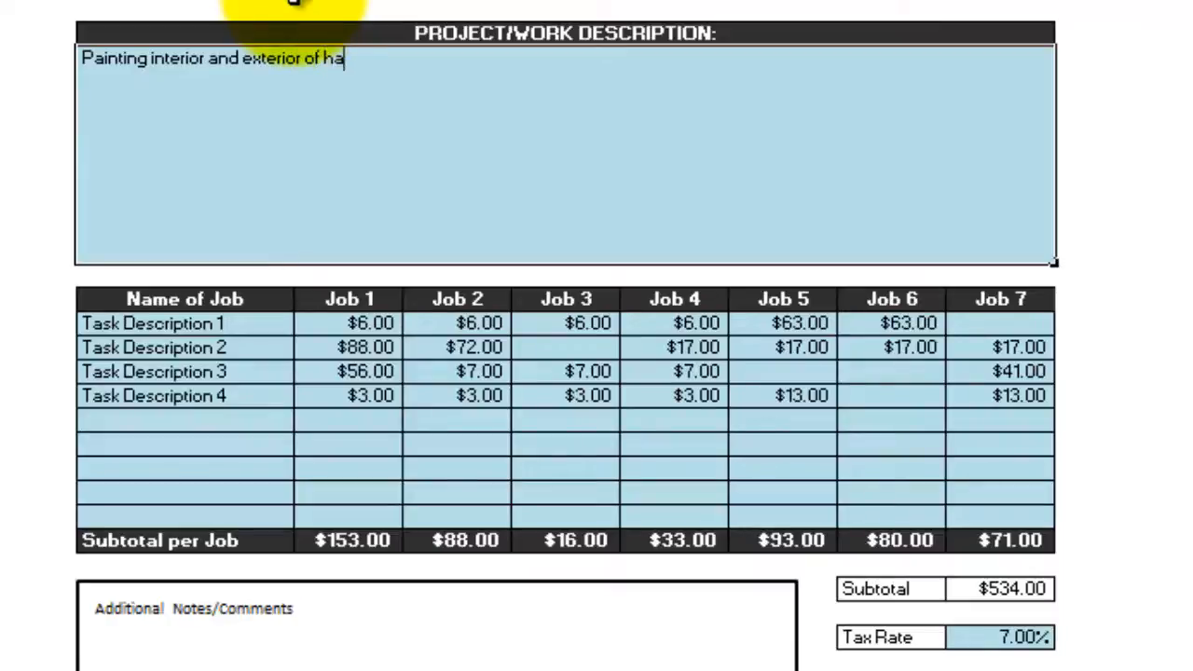
pyautogui.press('BackSpace')
pyautogui.write('ome at ......')
pyautogui.press('Escape')
pyautogui.press('Escape')
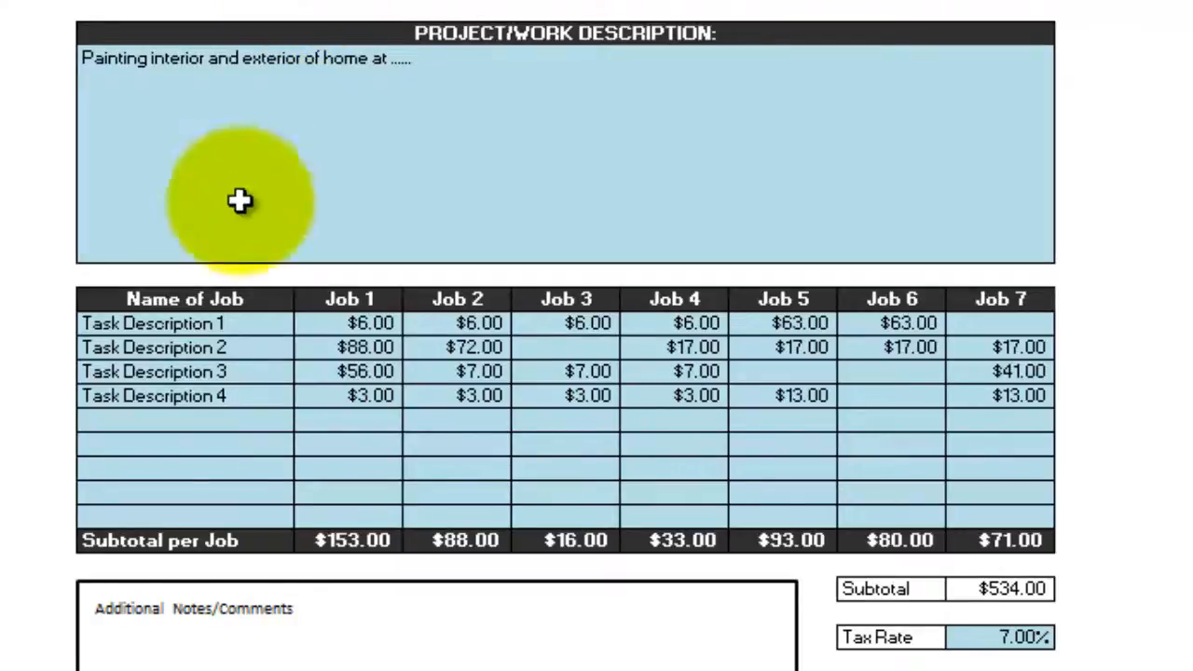
# Enter Prime, Paint and Stain as Task Descriptions 1–3, leaving the fourth unchanged
pyautogui.click(213, 322)
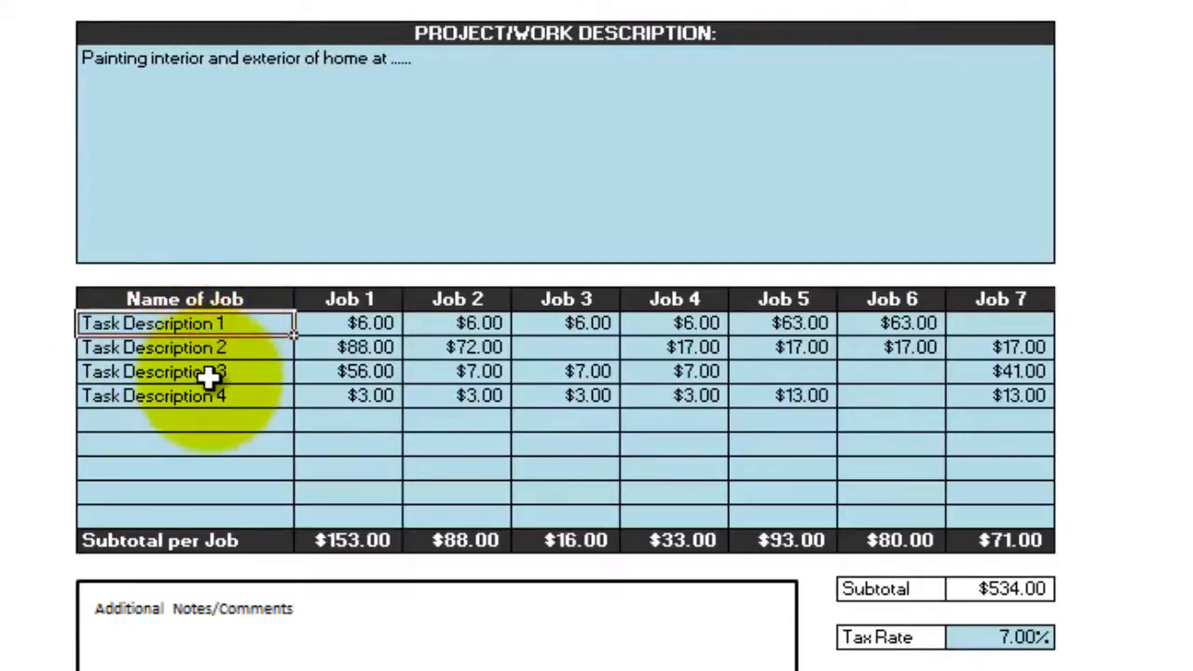
pyautogui.write('Prime')
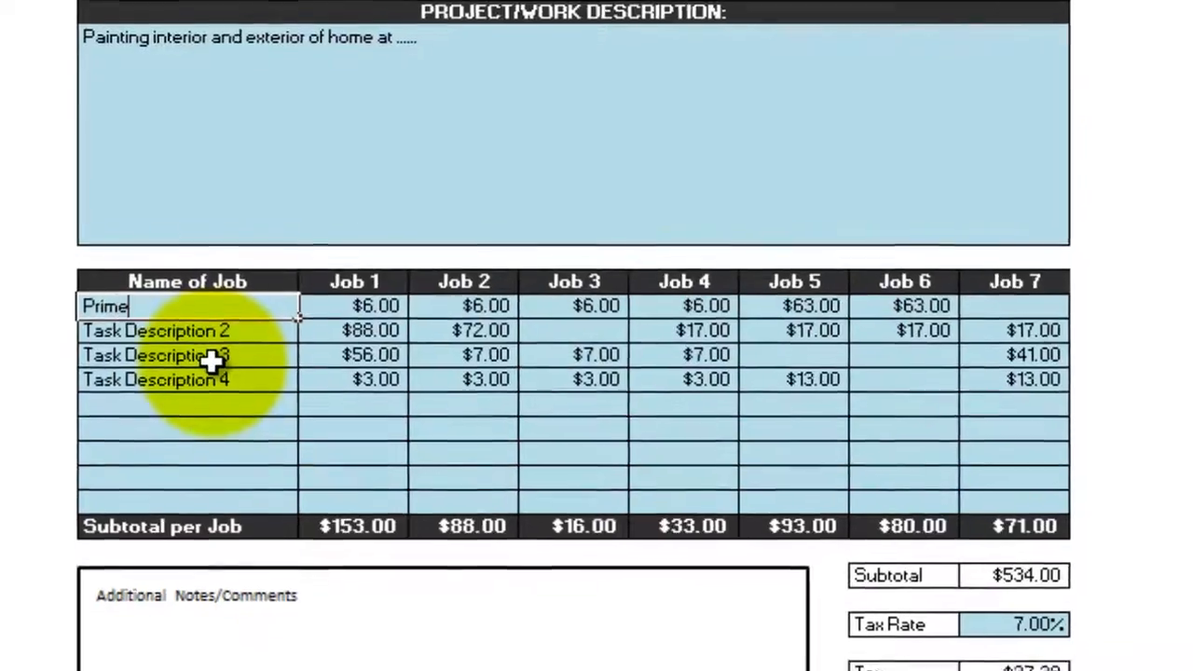
pyautogui.press('Return')
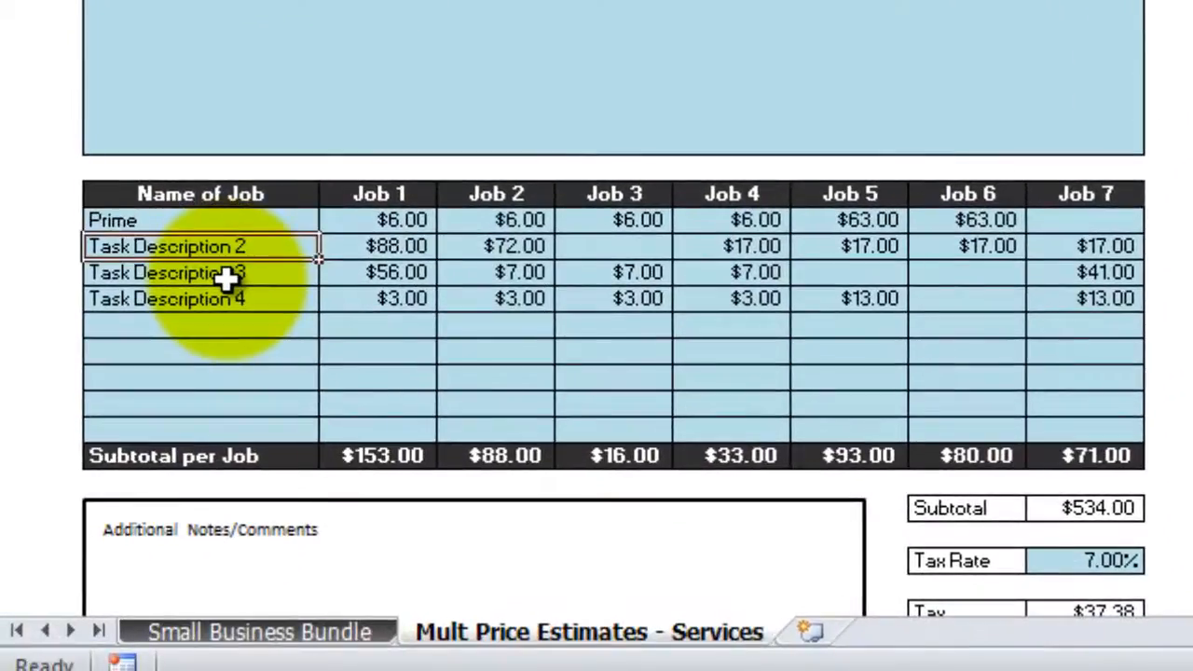
pyautogui.write('Paint')
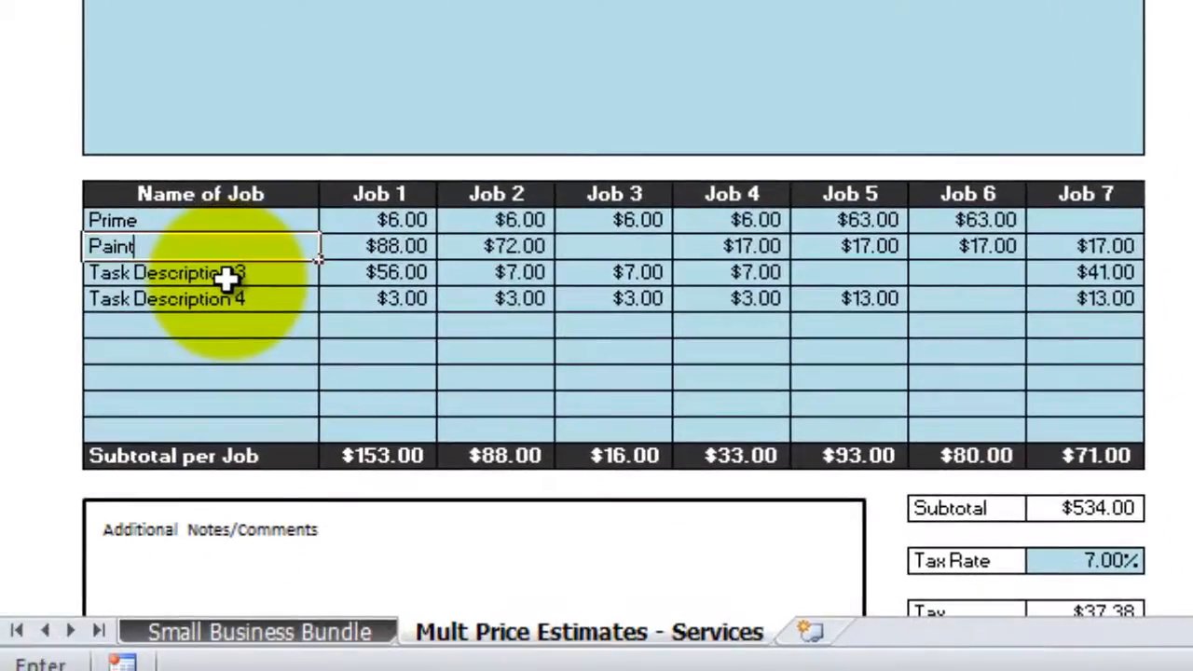
pyautogui.press('Return')
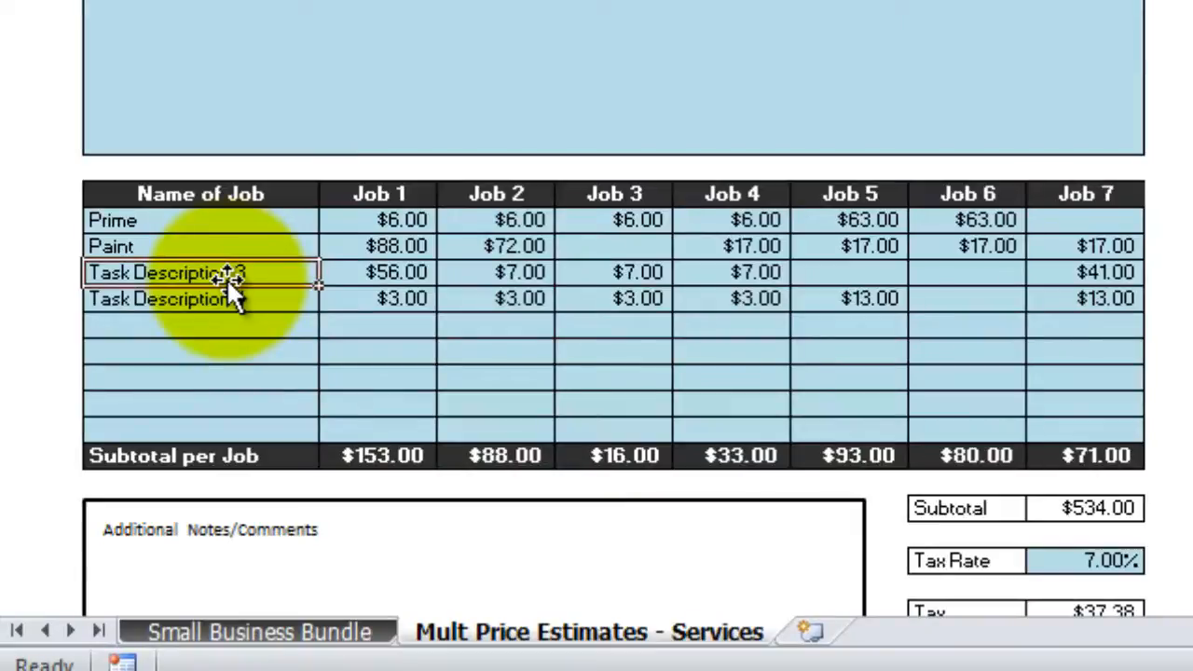
pyautogui.write('Stain')
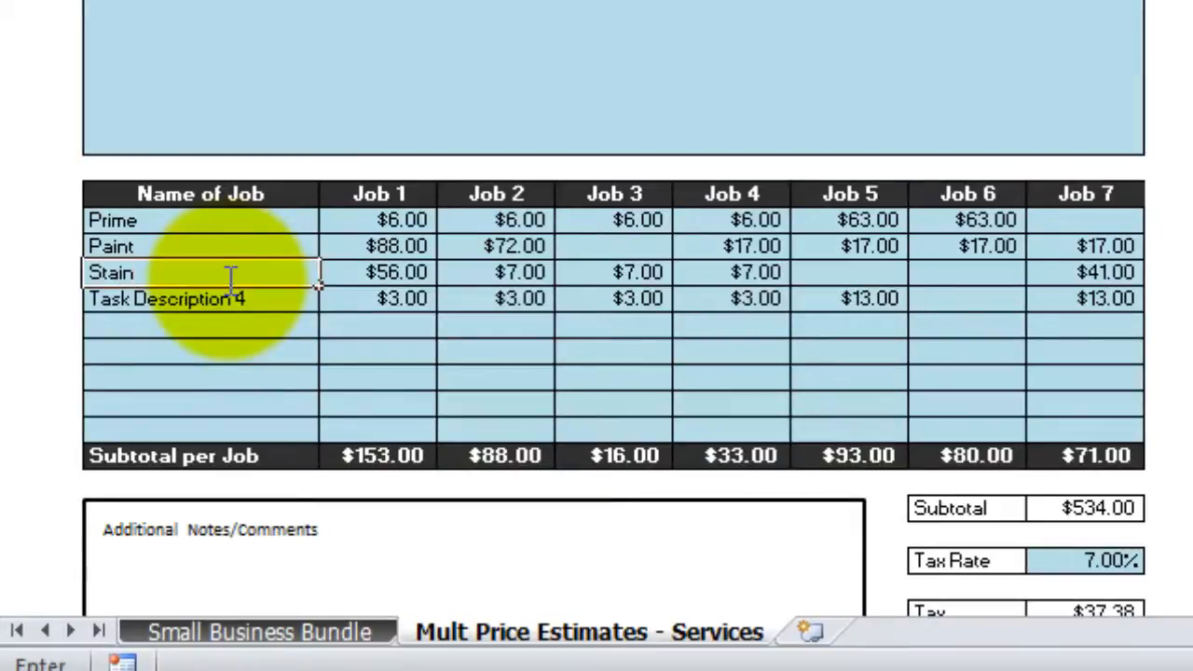
pyautogui.press('Return')
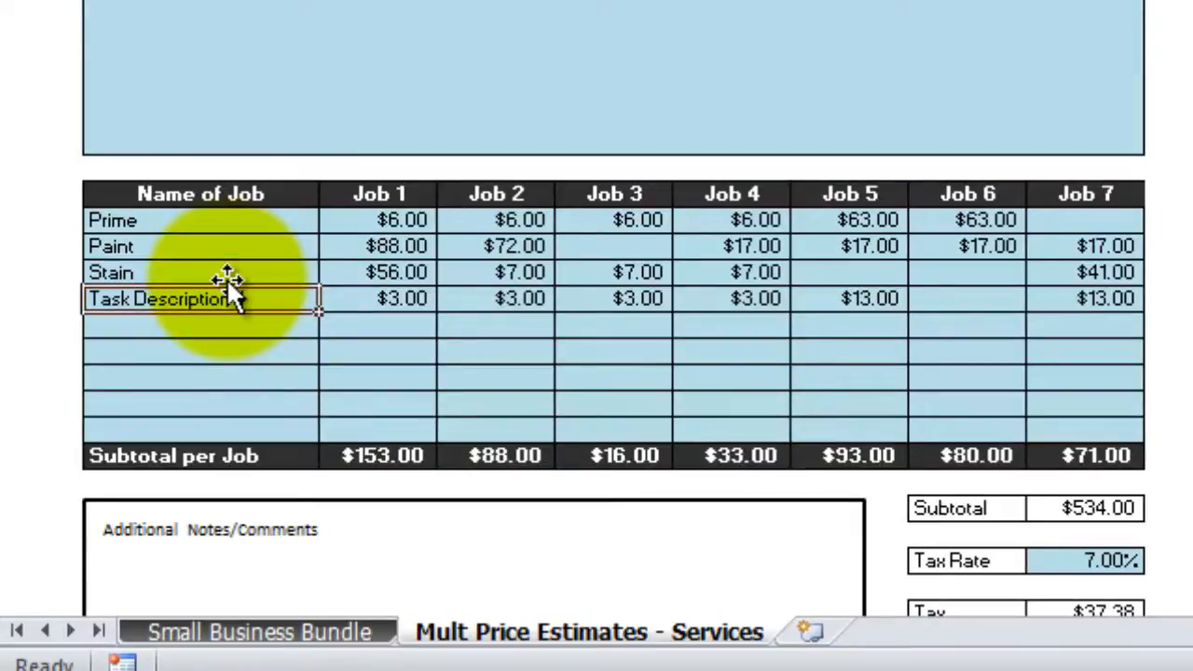
pyautogui.press('Return')
pyautogui.press('Return')
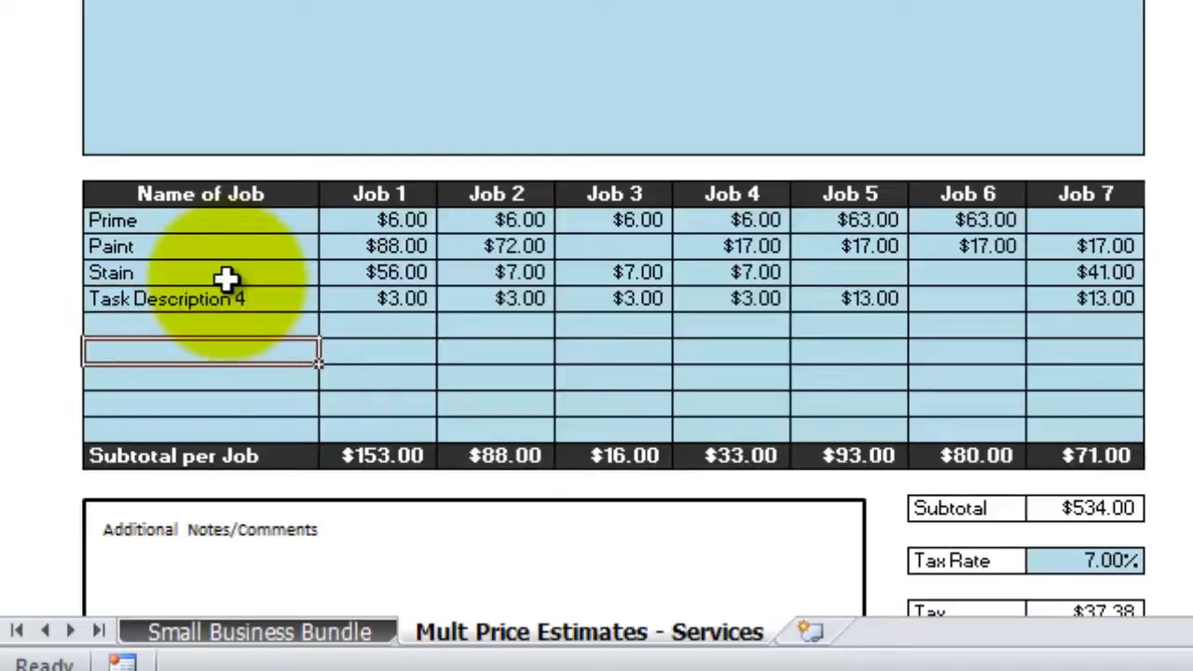
pyautogui.press('Return')
pyautogui.press('Return')
pyautogui.press('Return')
pyautogui.press('Up')
pyautogui.press('Up')
pyautogui.press('Up')
pyautogui.press('Up')
pyautogui.press('Up')
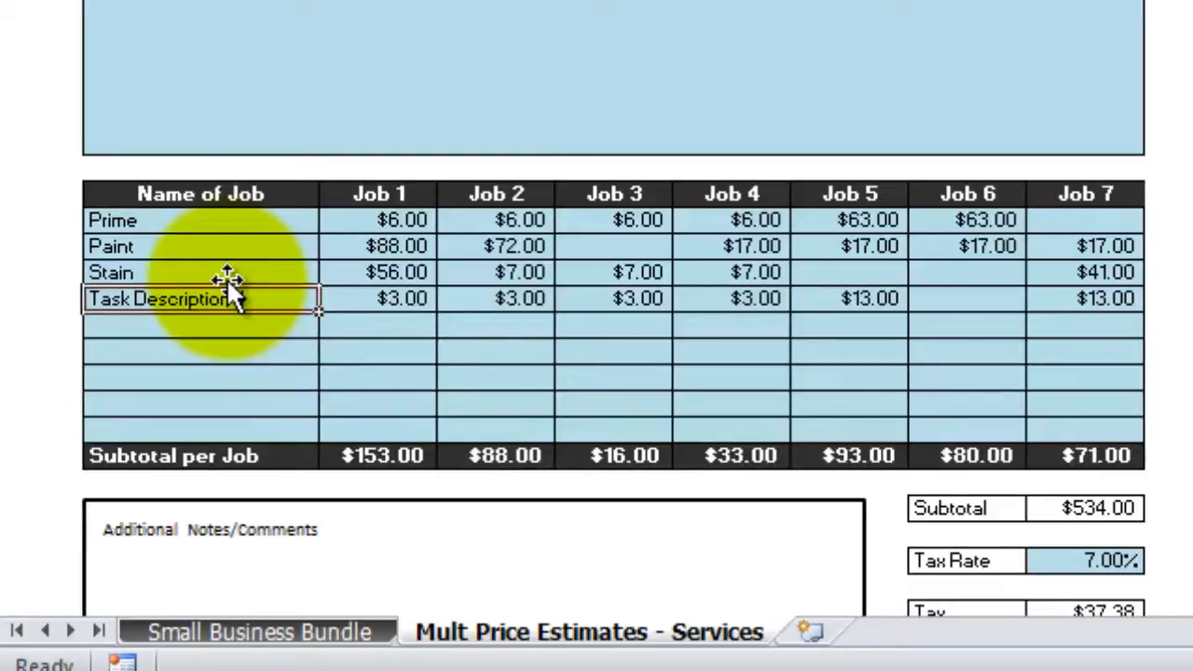
pyautogui.press('Down')
pyautogui.press('Down')
pyautogui.press('Down')
pyautogui.press('Down')
pyautogui.press('Down')
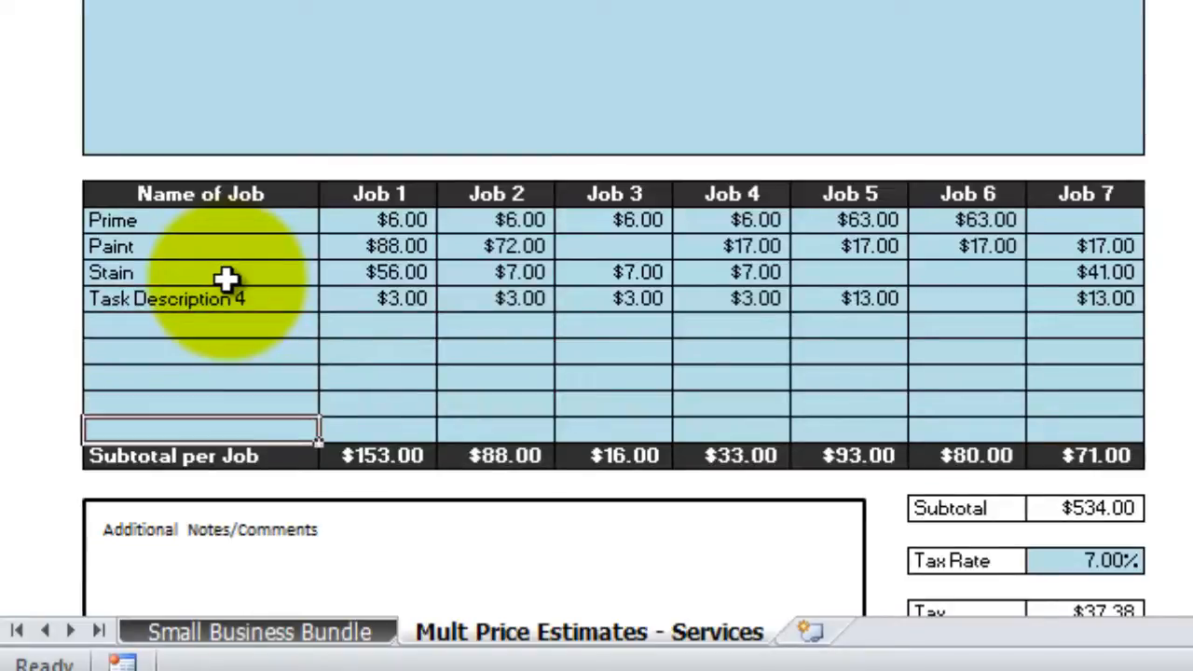
pyautogui.press('Up')
pyautogui.press('Up')
pyautogui.press('Up')
pyautogui.press('Up')
pyautogui.press('Up')
pyautogui.press('Up')
pyautogui.press('Up')
pyautogui.press('Up')
pyautogui.press('Up')
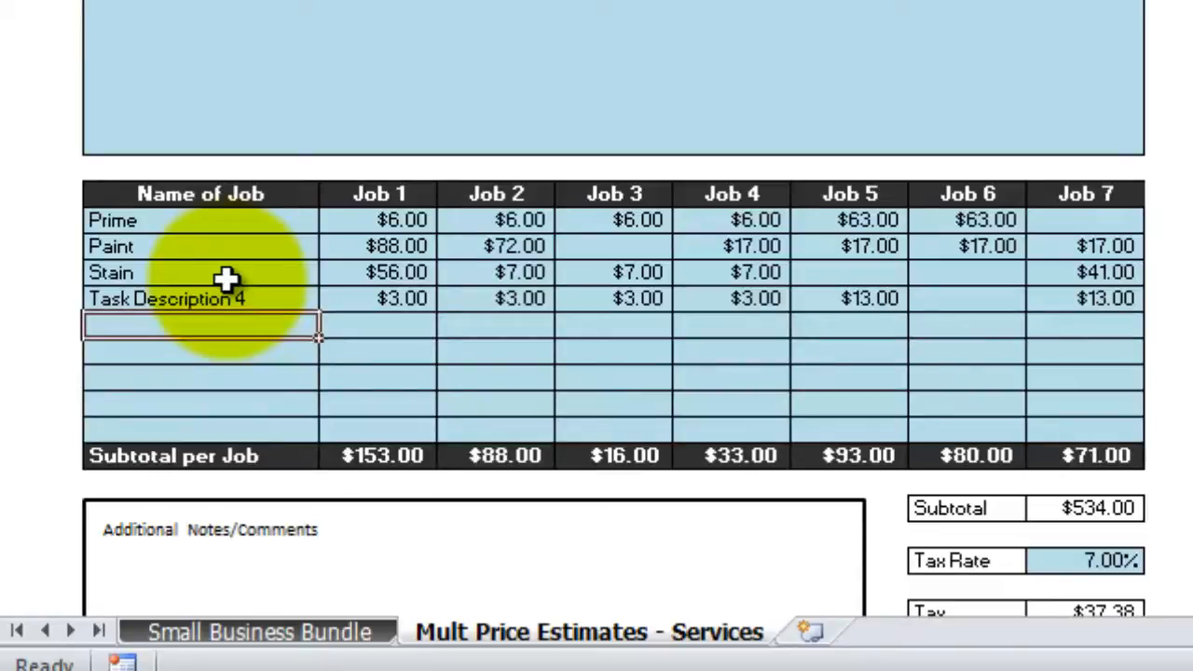
pyautogui.press('Right')
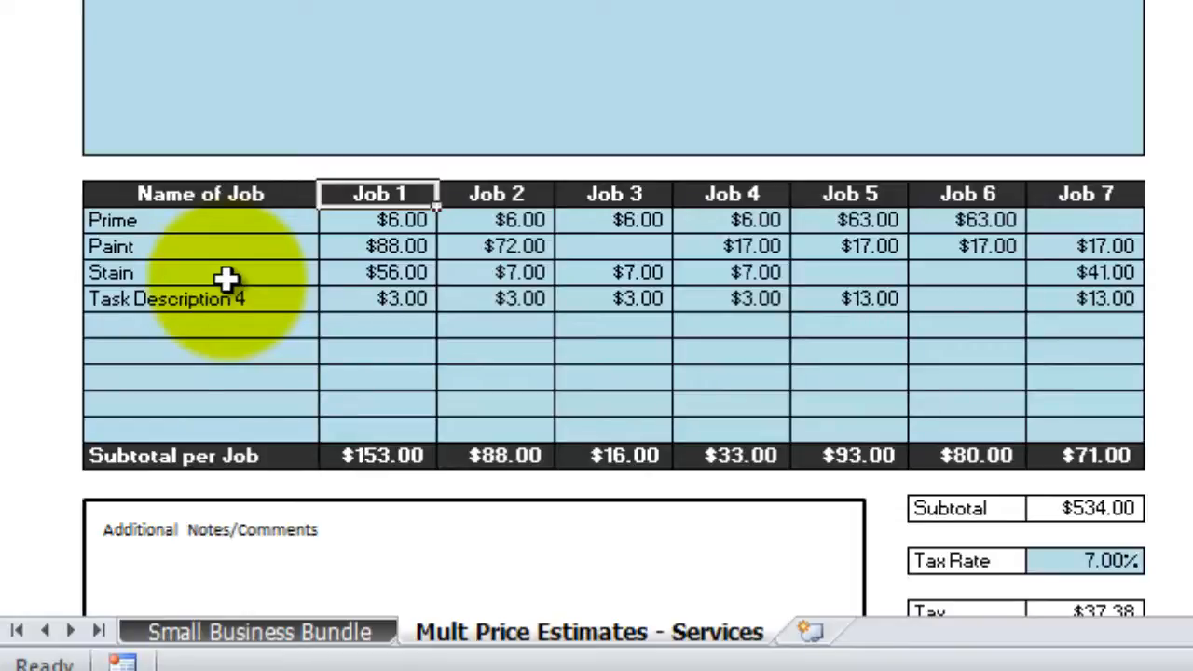
# Rename the Job 1–3 headers to Interior, Exterior and Garage
pyautogui.write('Inte')
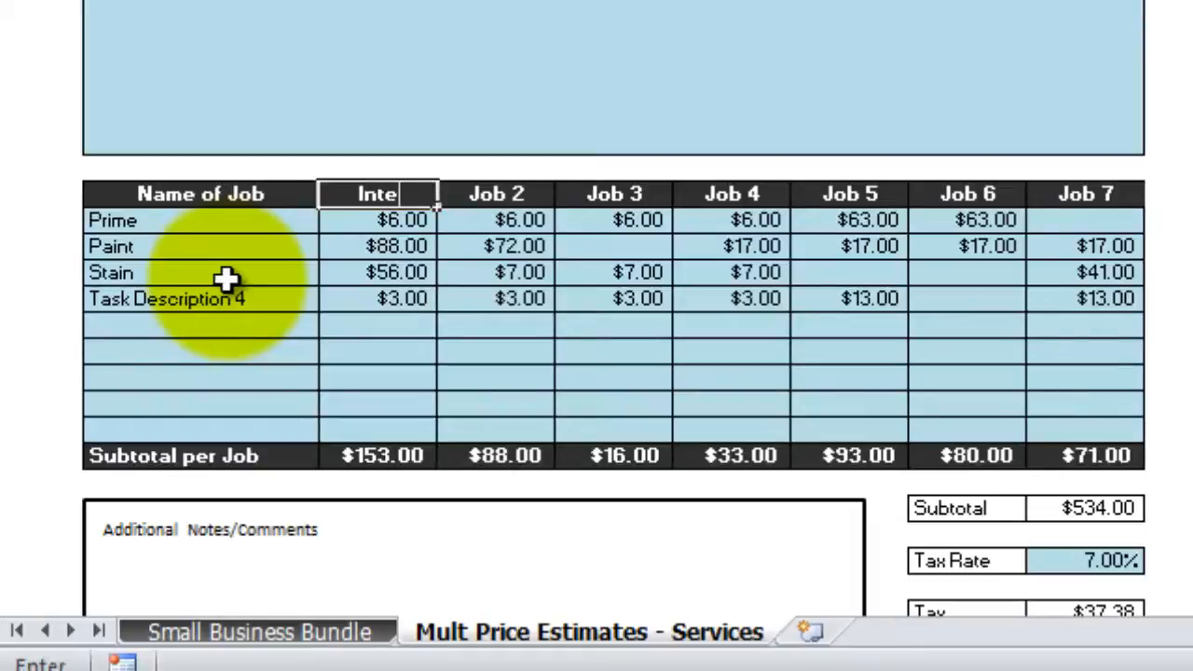
pyautogui.write('rior')
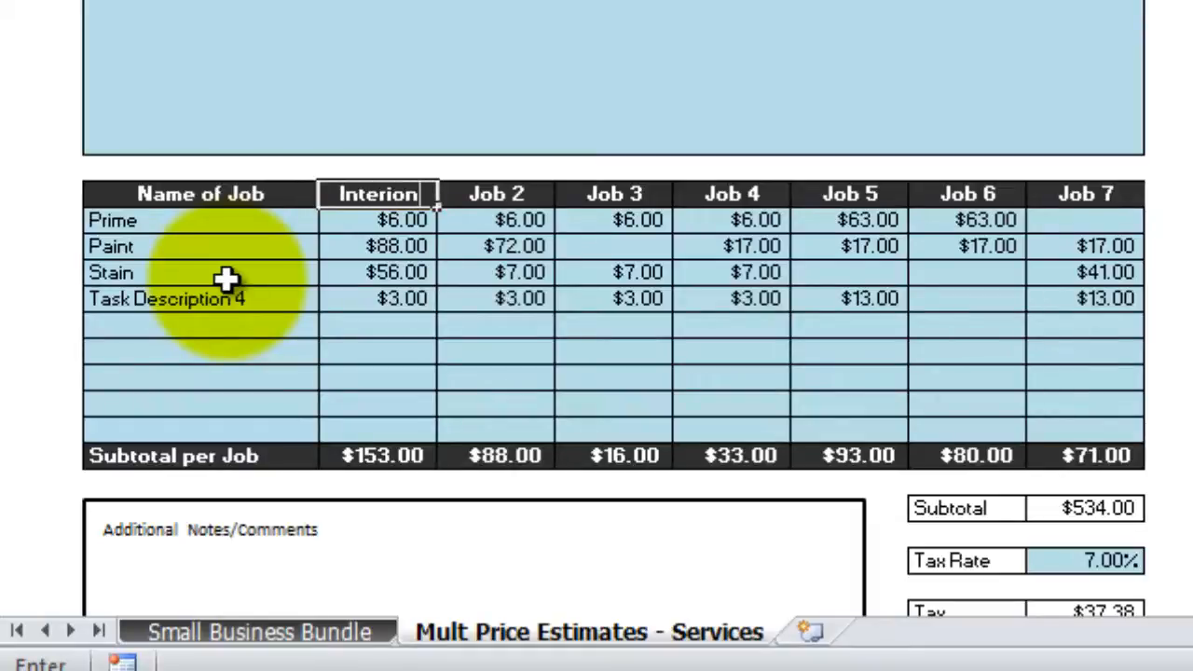
pyautogui.press('Tab')
pyautogui.write('E')
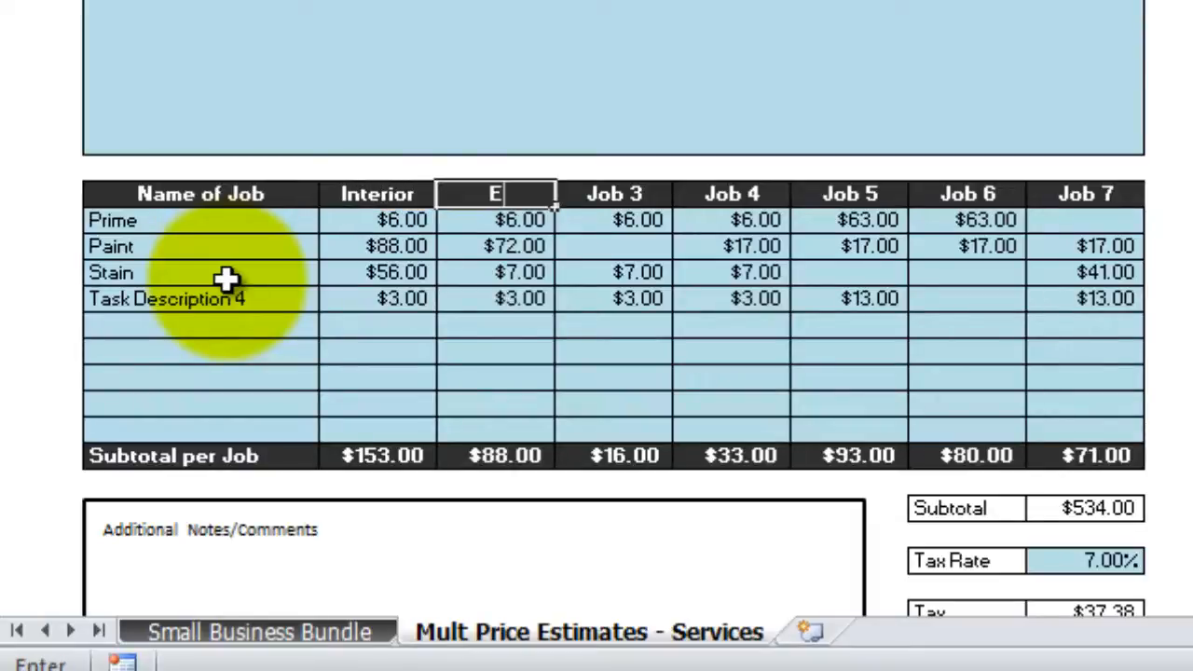
pyautogui.write('xterior')
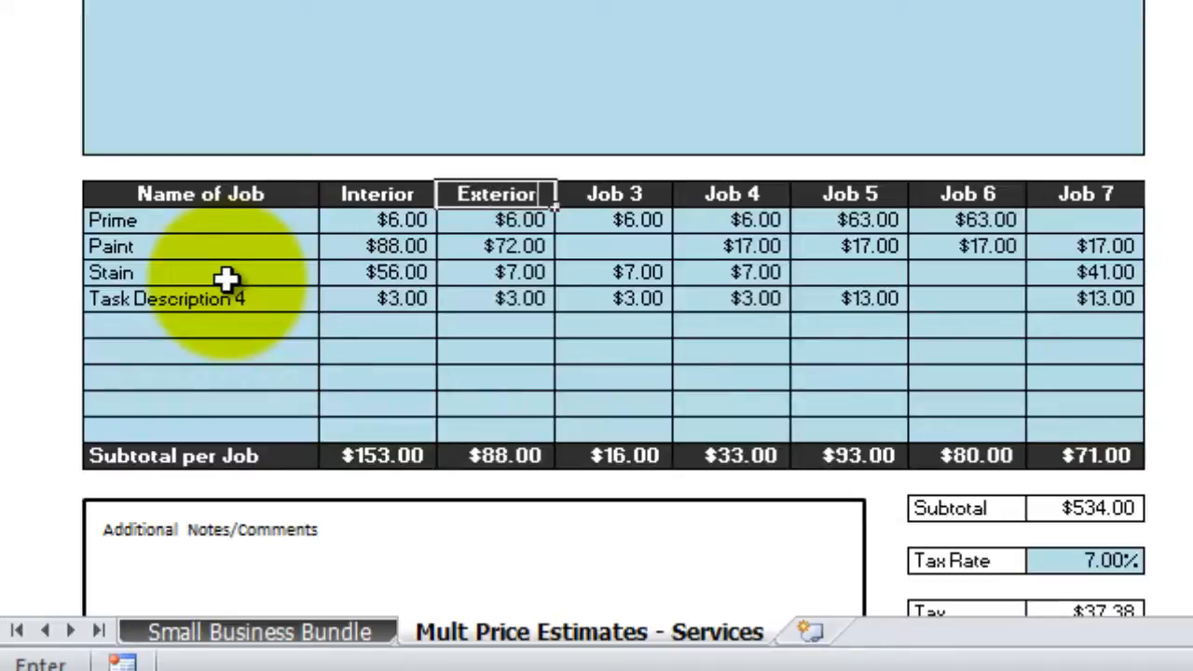
pyautogui.press('Tab')
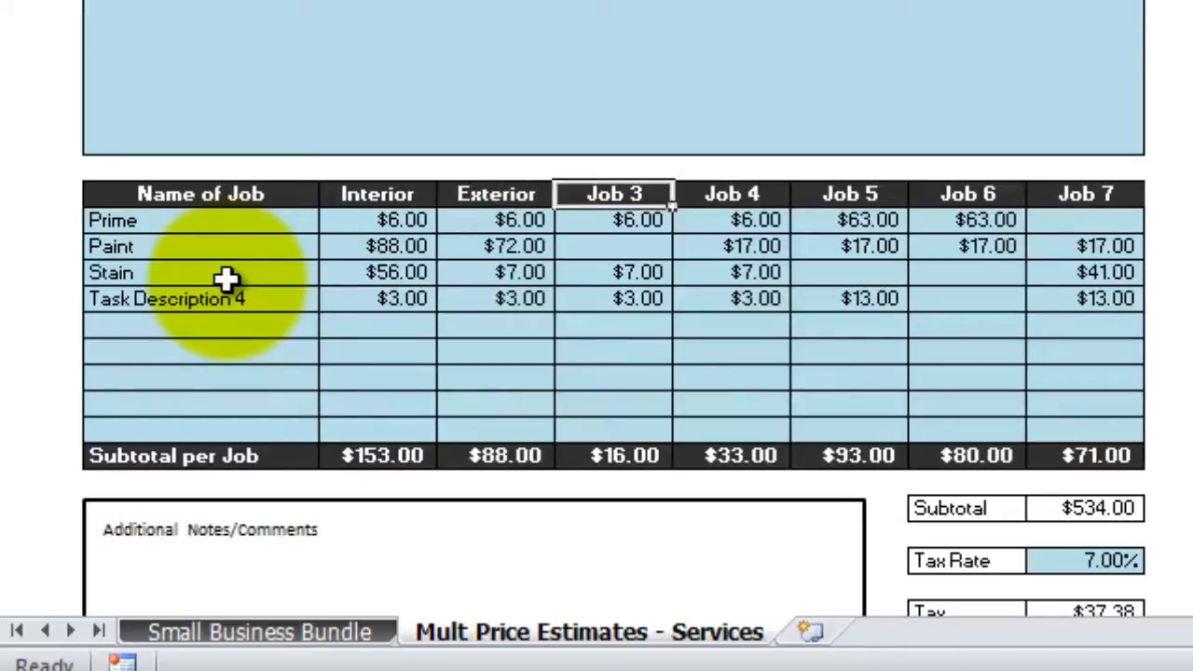
pyautogui.write('Garage')
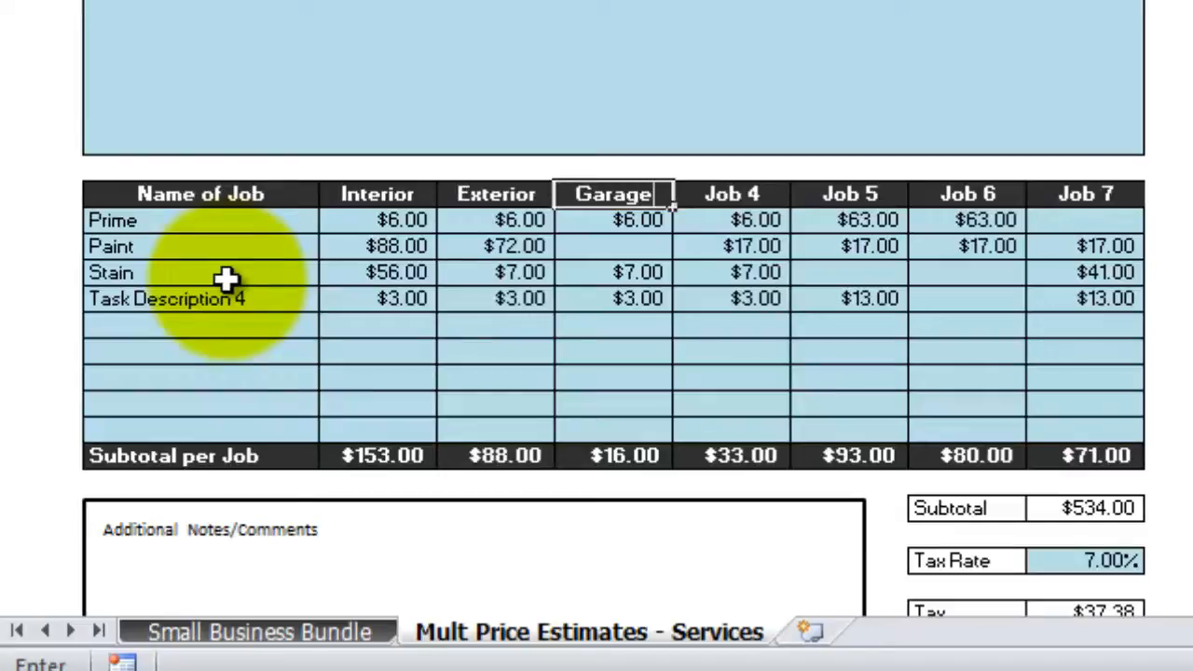
pyautogui.press('Tab')
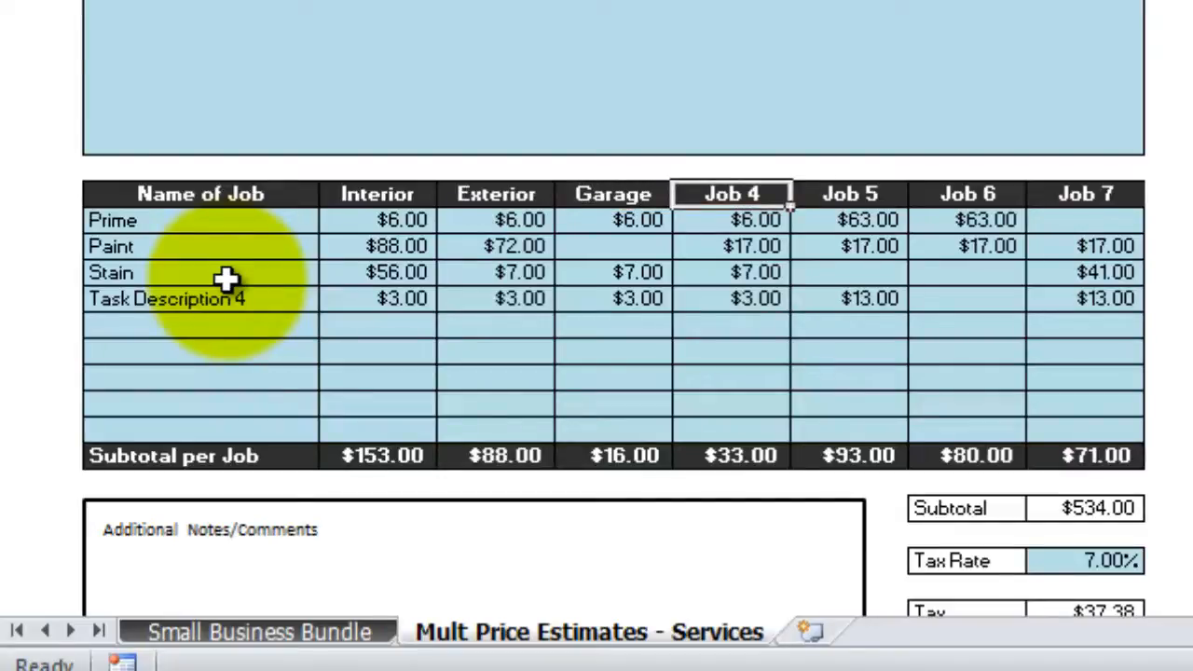
# Delete all sample task prices from Interior through Job 7, zeroing the subtotal
pyautogui.press('Down')
pyautogui.press('Left')
pyautogui.press('Left')
pyautogui.press('Left')
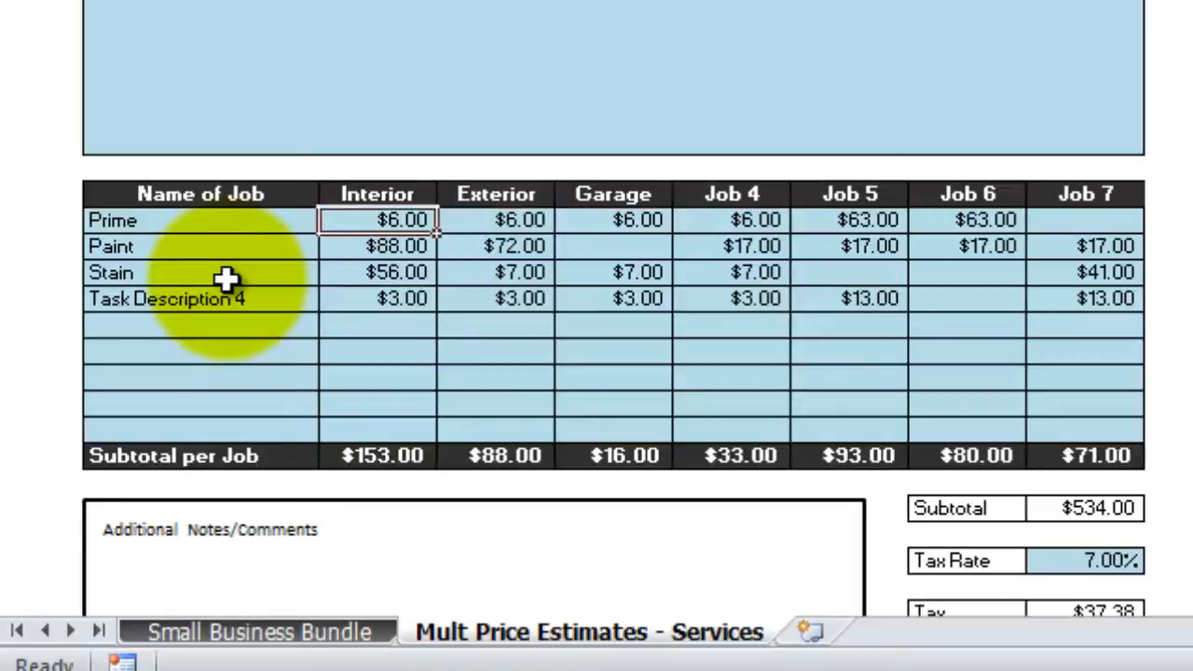
pyautogui.hotkey('shift', 'Down')
pyautogui.hotkey('shift', 'Down')
pyautogui.hotkey('shift', 'Down')
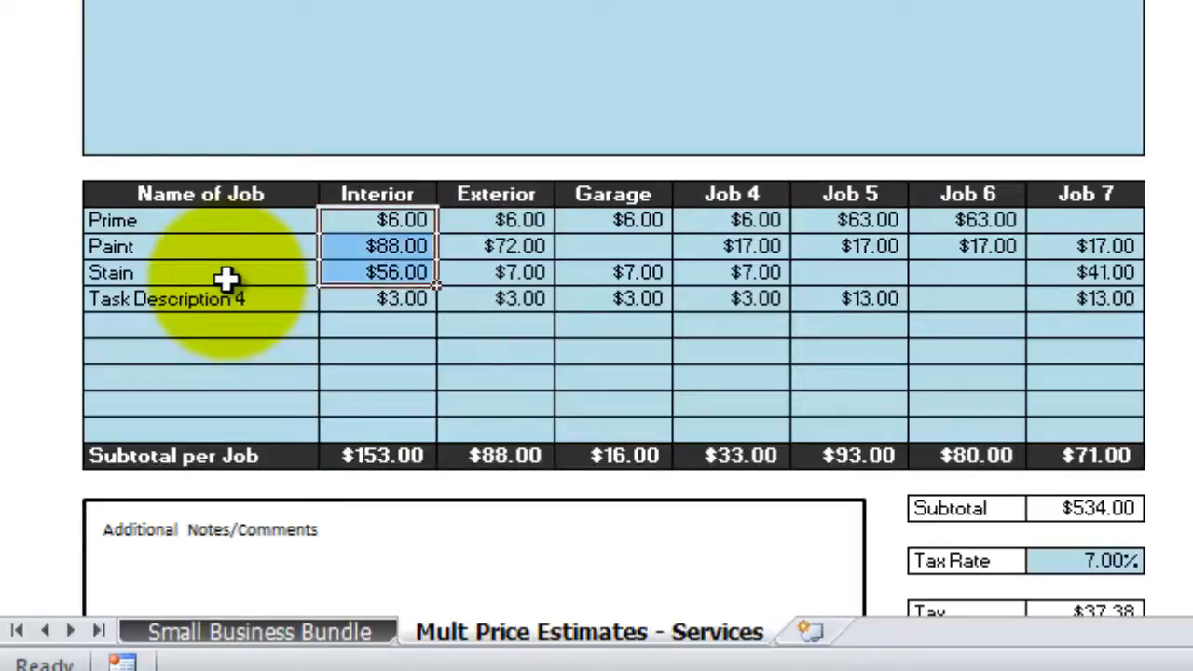
pyautogui.hotkey('shift', 'Right')
pyautogui.hotkey('shift', 'Right')
pyautogui.hotkey('shift', 'Right')
pyautogui.hotkey('shift', 'Right')
pyautogui.hotkey('shift', 'Right')
pyautogui.hotkey('shift', 'Right')
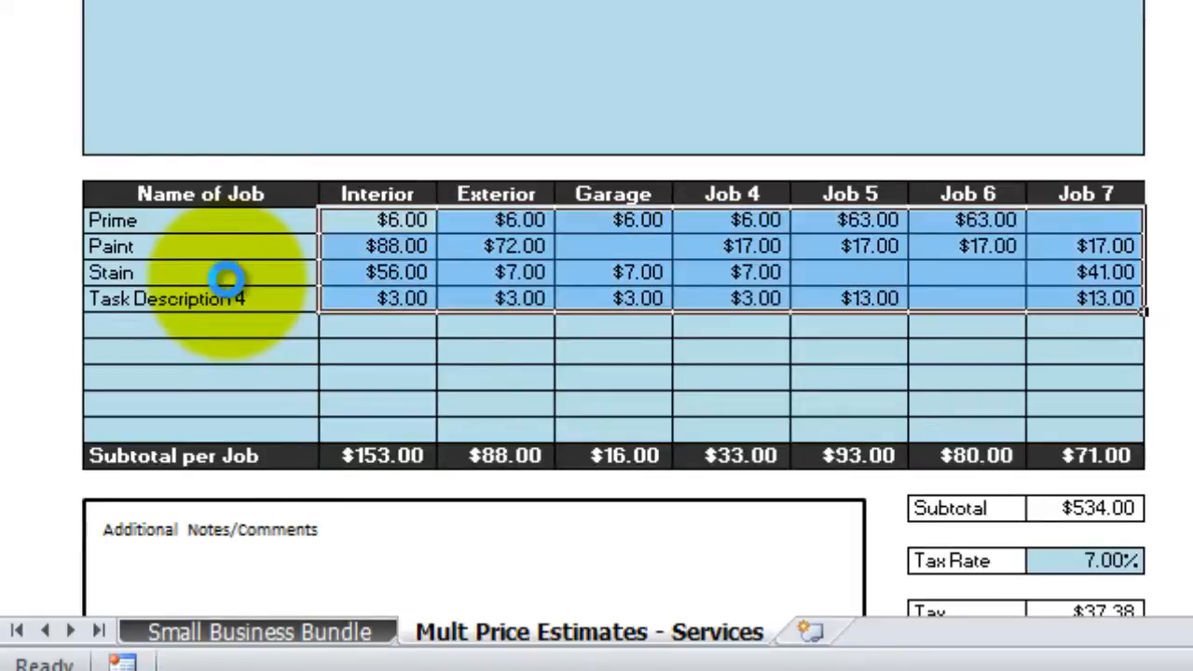
pyautogui.press('Delete')
pyautogui.press('Right')
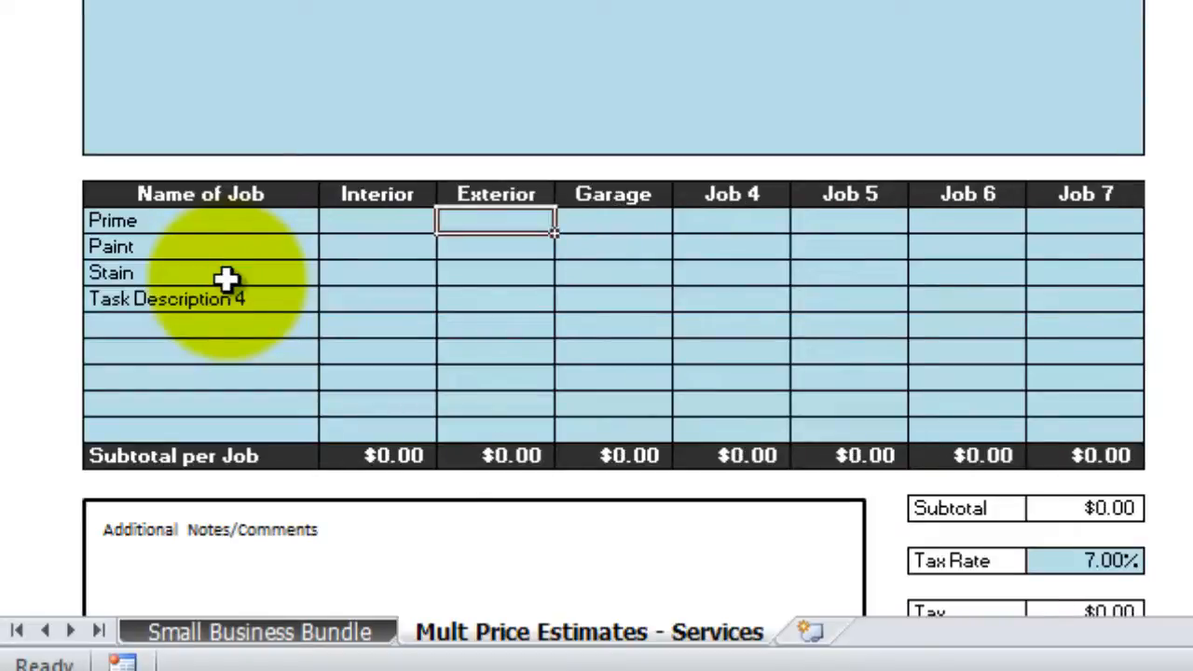
pyautogui.press('Left')
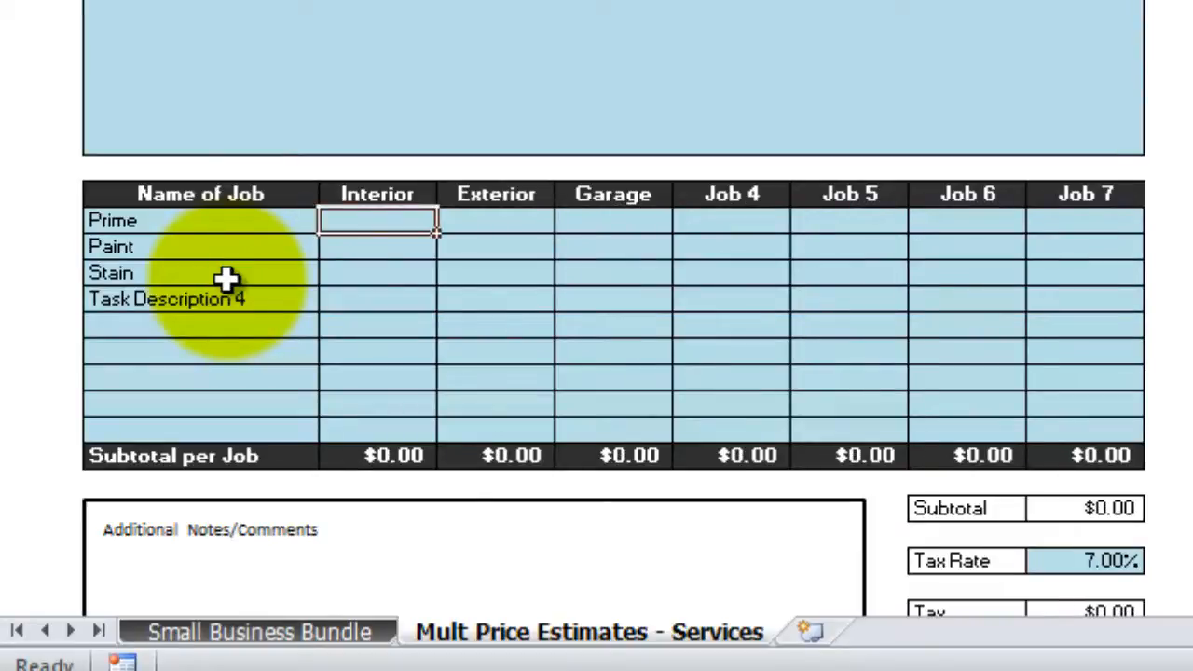
# Enter $500 as the Interior Prime price
pyautogui.write('200')
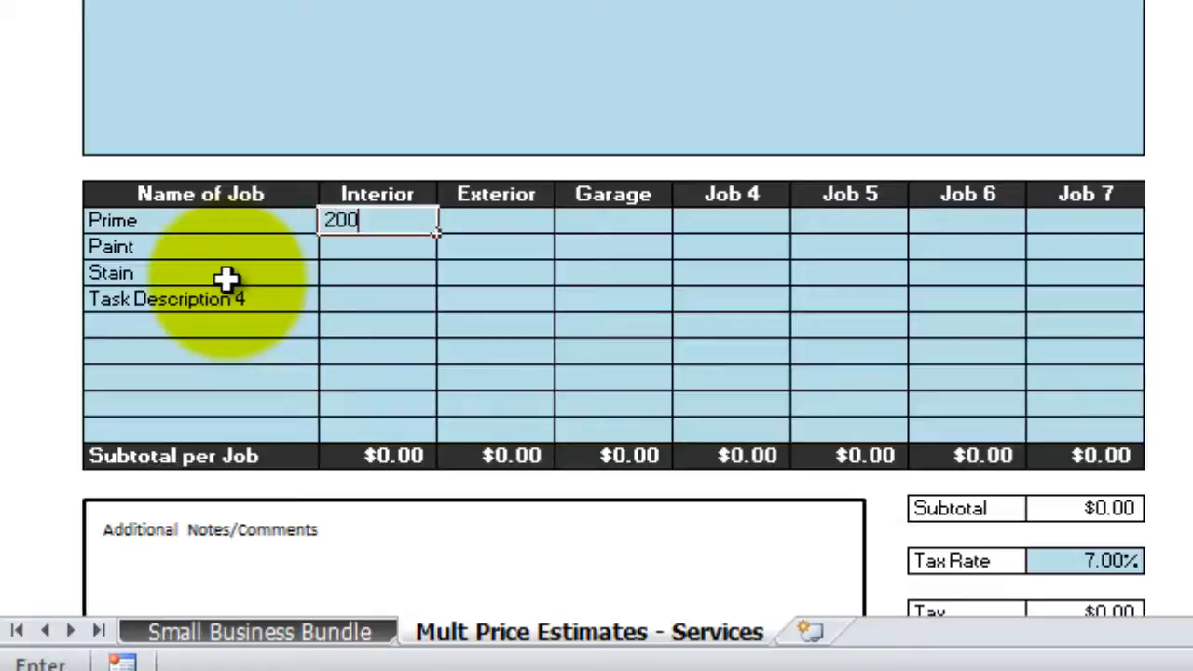
pyautogui.press('BackSpace')
pyautogui.press('BackSpace')
pyautogui.press('BackSpace')
pyautogui.write('5000')
pyautogui.press('BackSpace')
pyautogui.press('Return')
# Set the Interior Paint price to $300, correcting the earlier 2000 and 500 entries
pyautogui.write('2000')
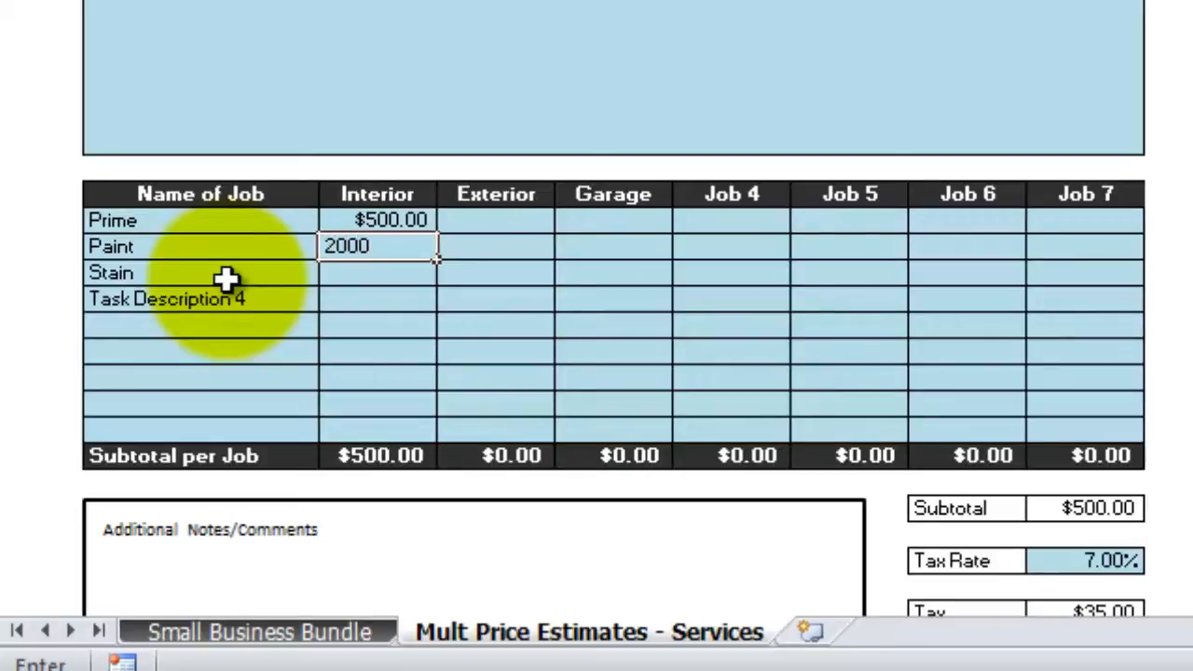
pyautogui.press('Return')
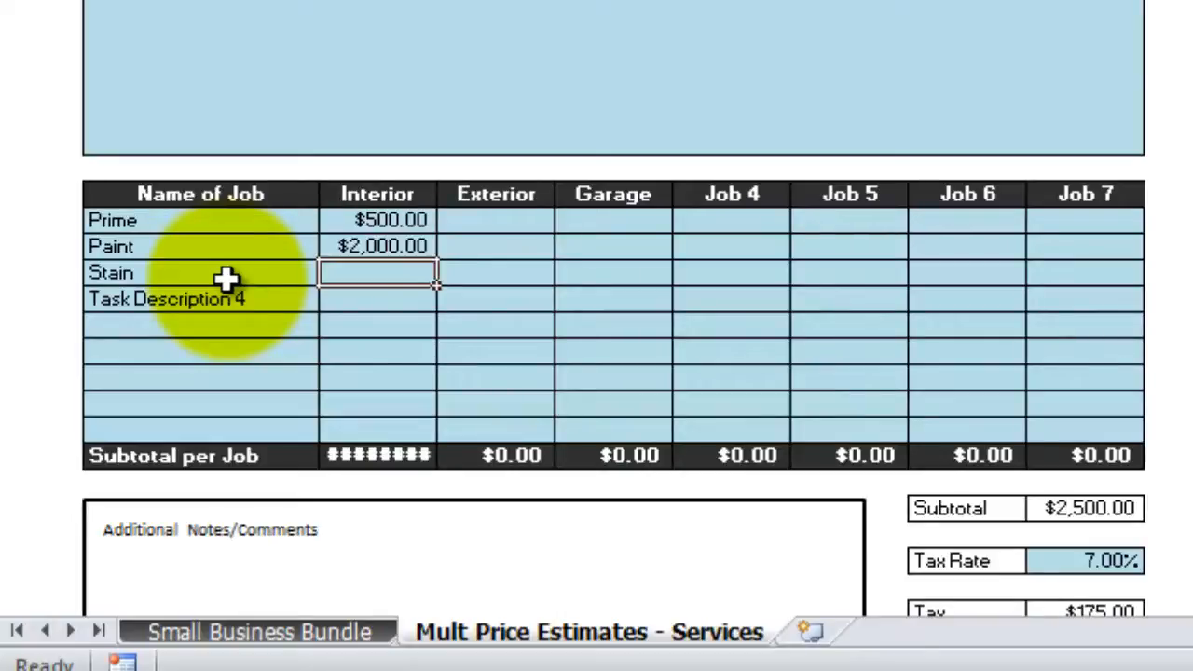
pyautogui.press('Up')
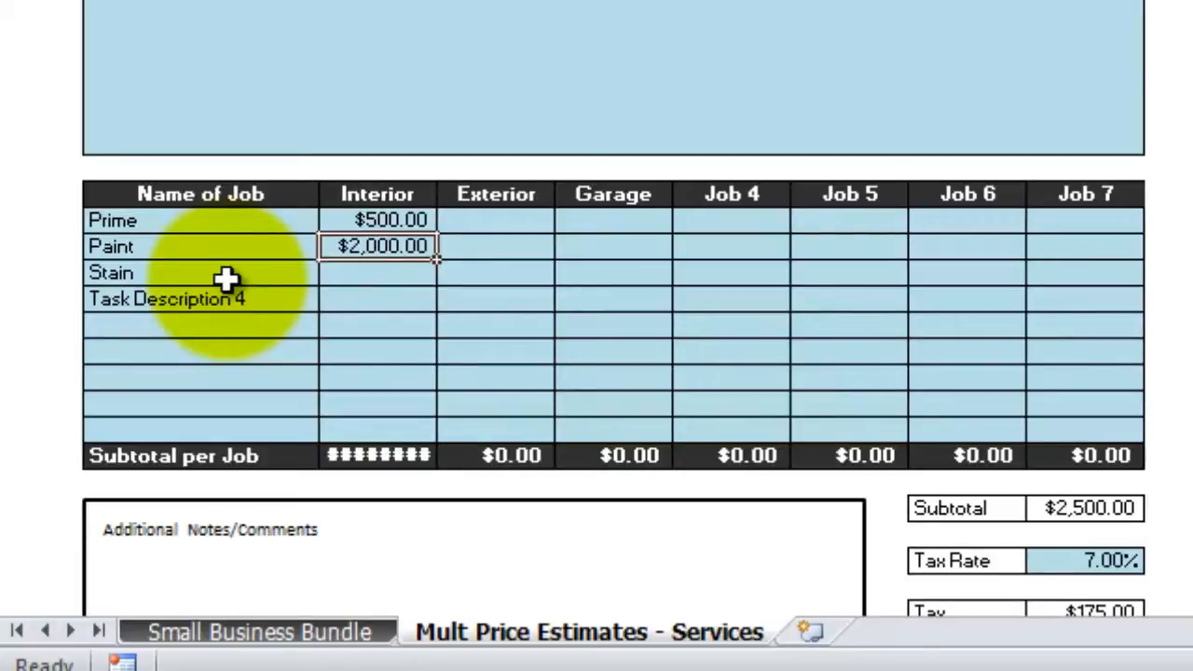
pyautogui.write('500')
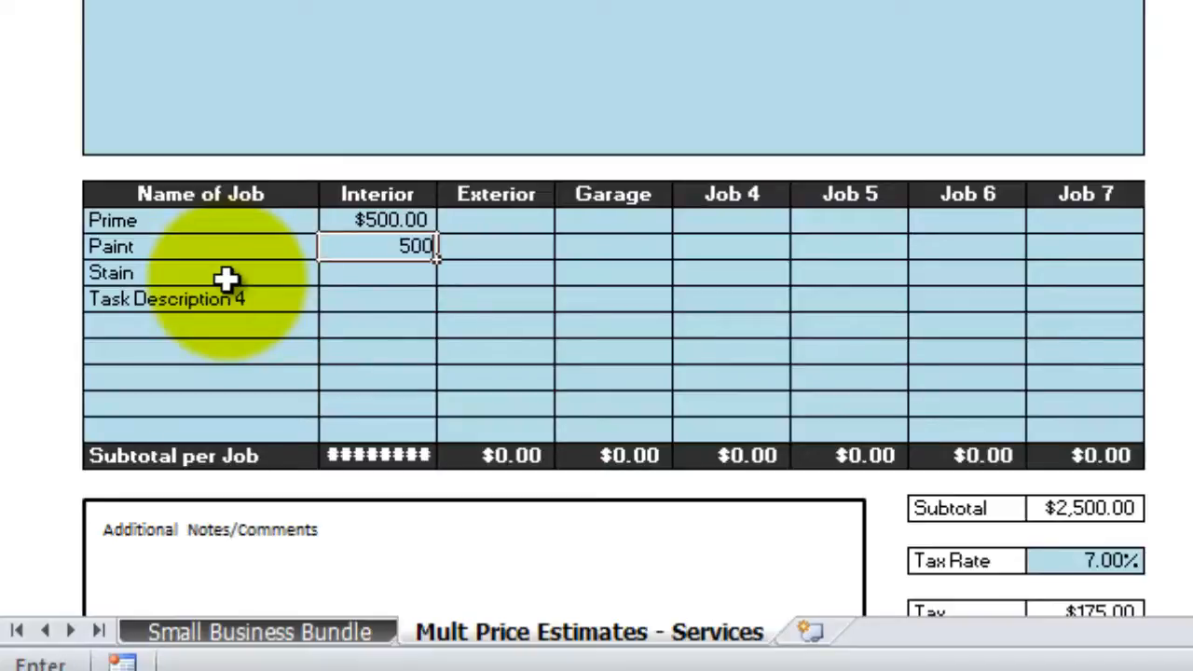
pyautogui.press('Return')
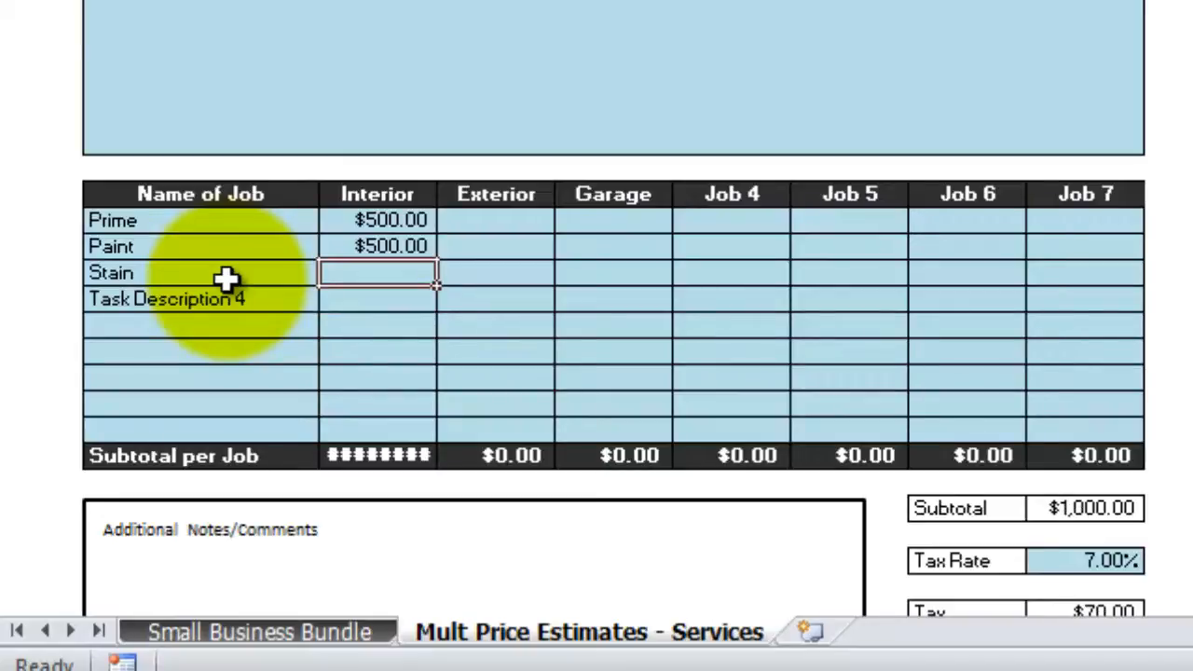
pyautogui.press('Right')
pyautogui.press('Right')
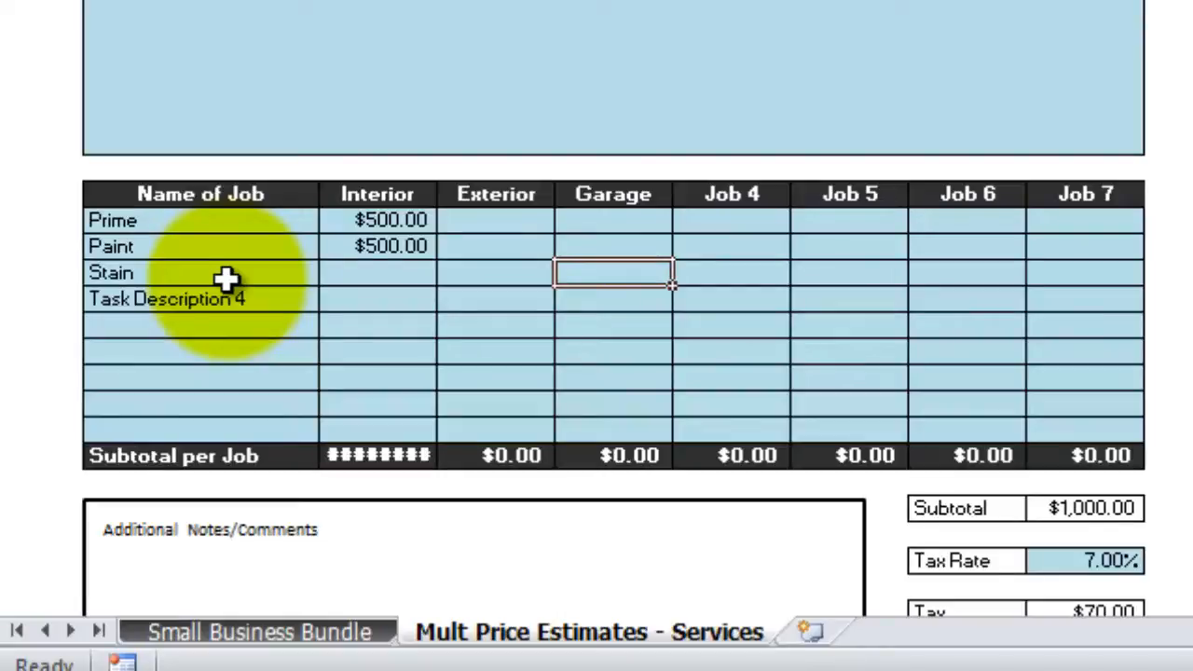
pyautogui.press('Left')
pyautogui.press('Left')
pyautogui.press('Right')
pyautogui.press('Right')
pyautogui.press('Right')
pyautogui.press('Right')
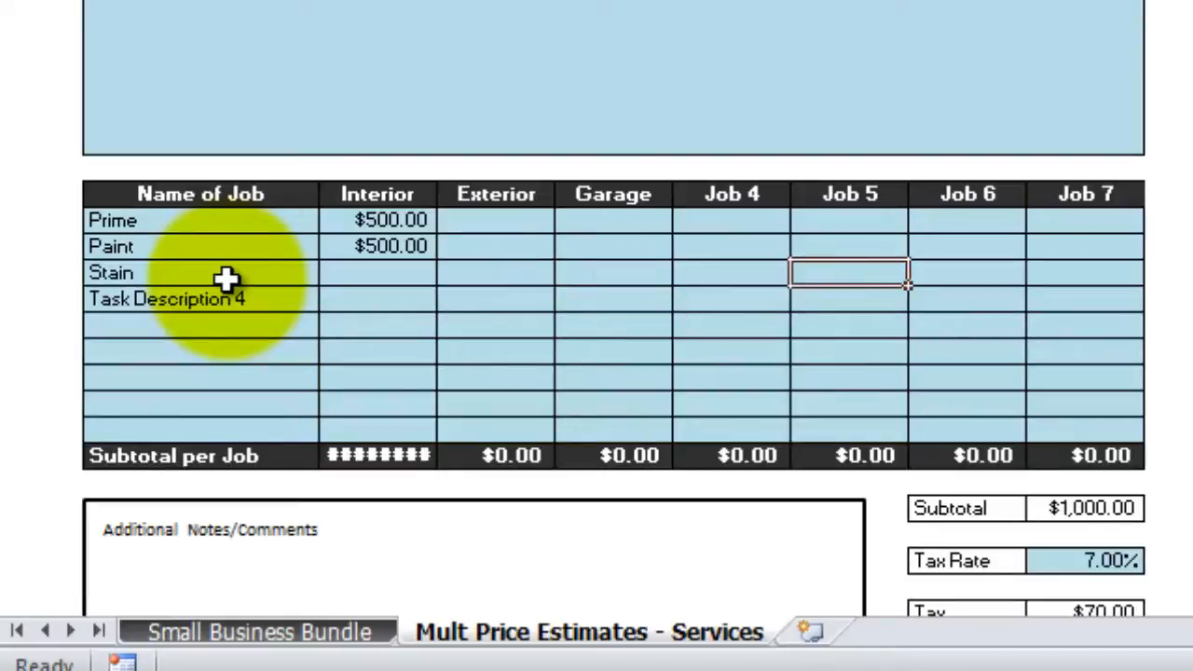
pyautogui.press('Left')
pyautogui.press('Left')
pyautogui.press('Left')
pyautogui.press('Left')
pyautogui.press('Up')
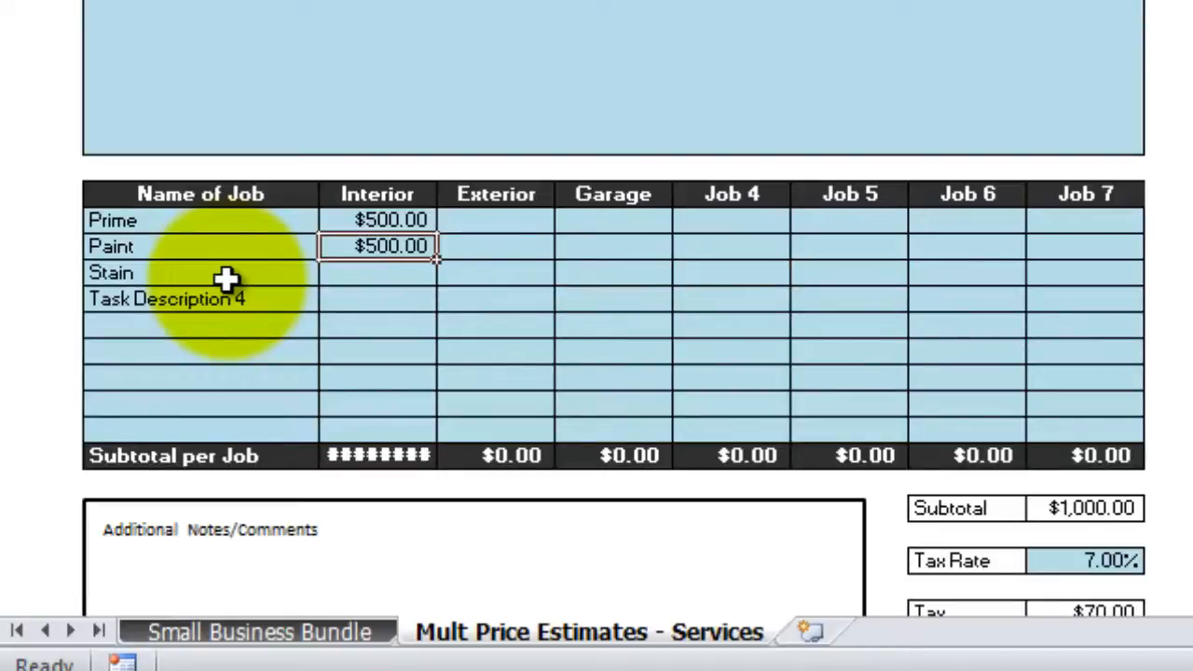
pyautogui.write('300')
pyautogui.press('Return')
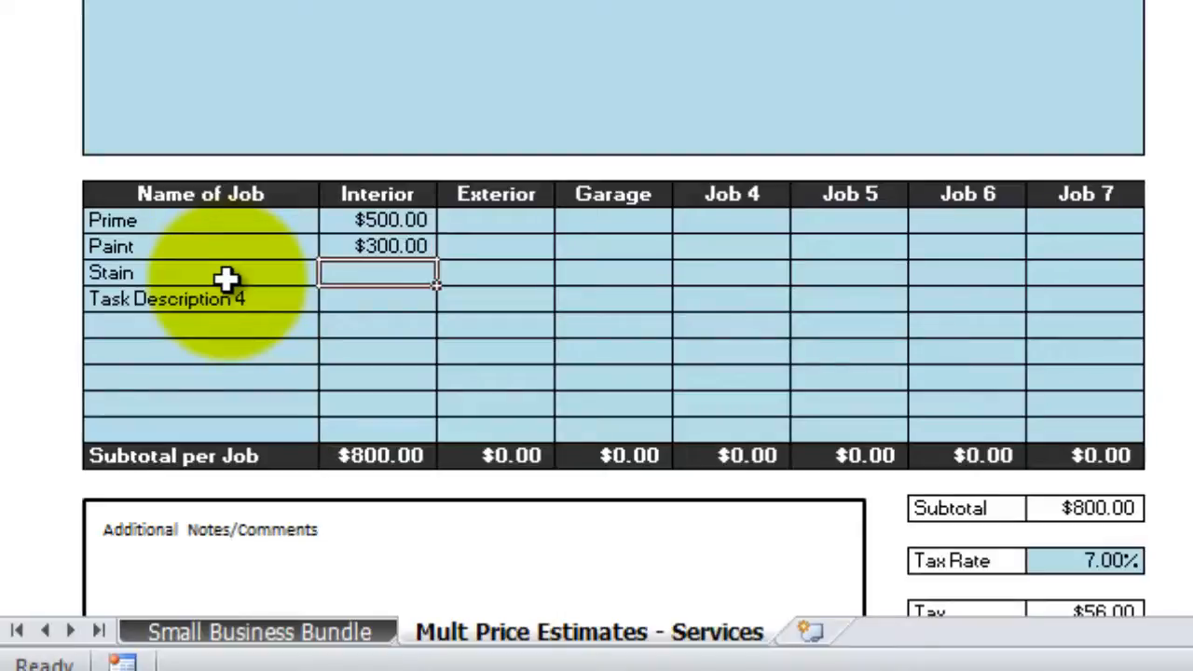
# Price Exterior Paint at $300 and Garage Stain at $700
pyautogui.press('Right')
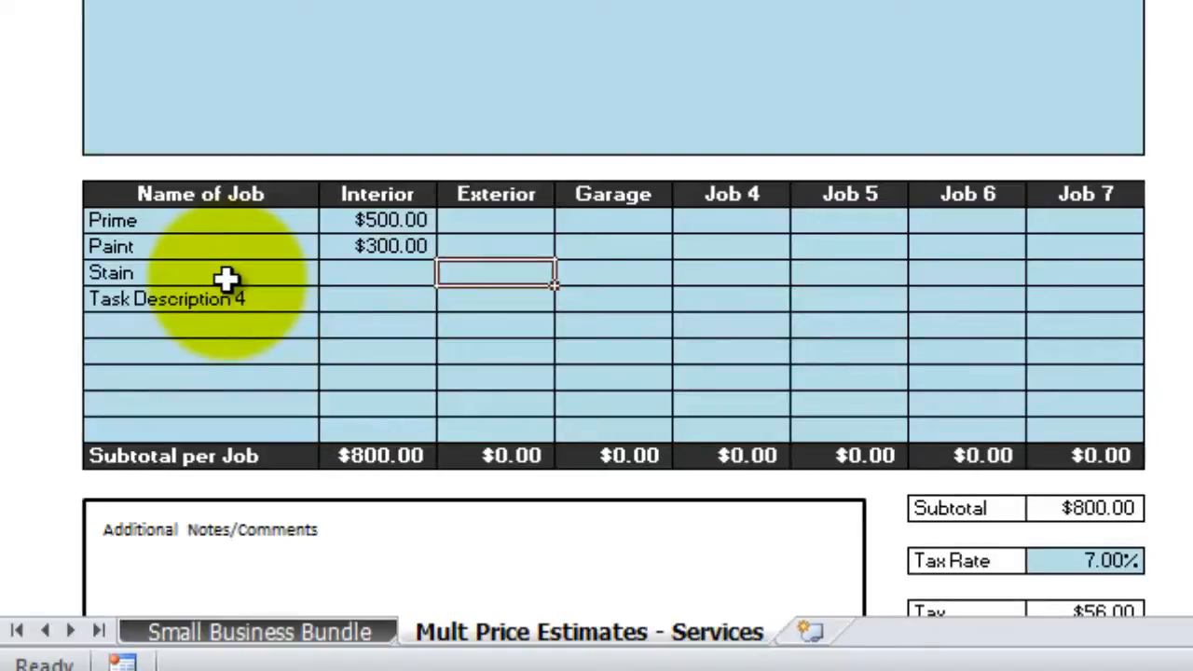
pyautogui.press('Up')
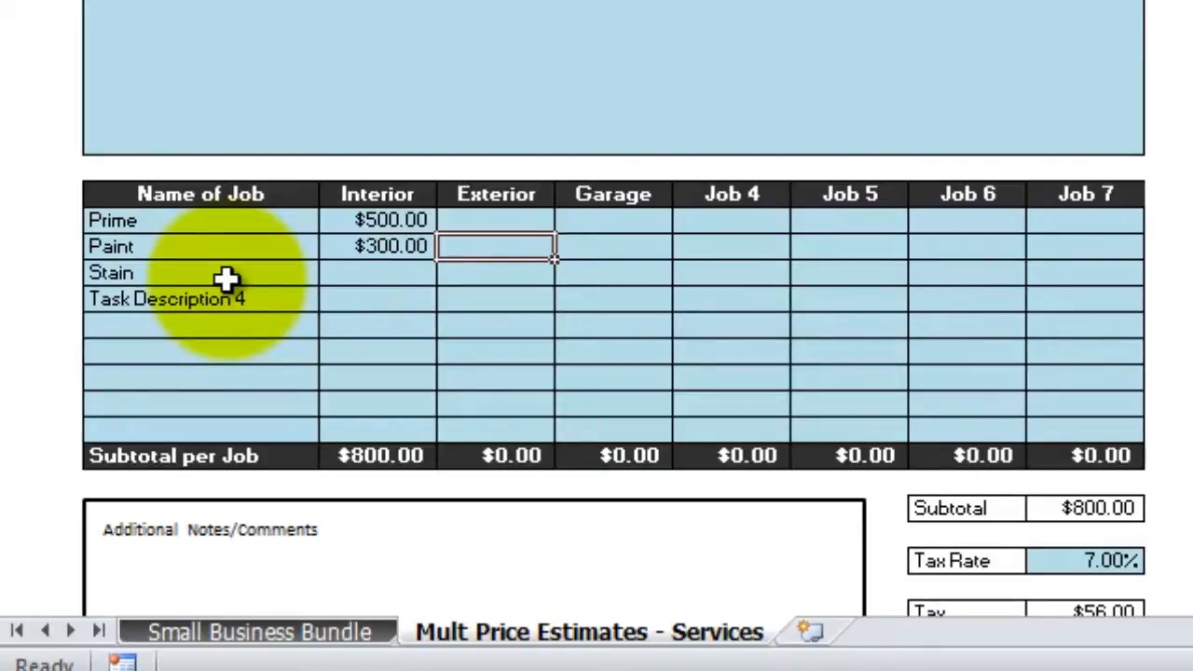
pyautogui.write('300')
pyautogui.press('Tab')
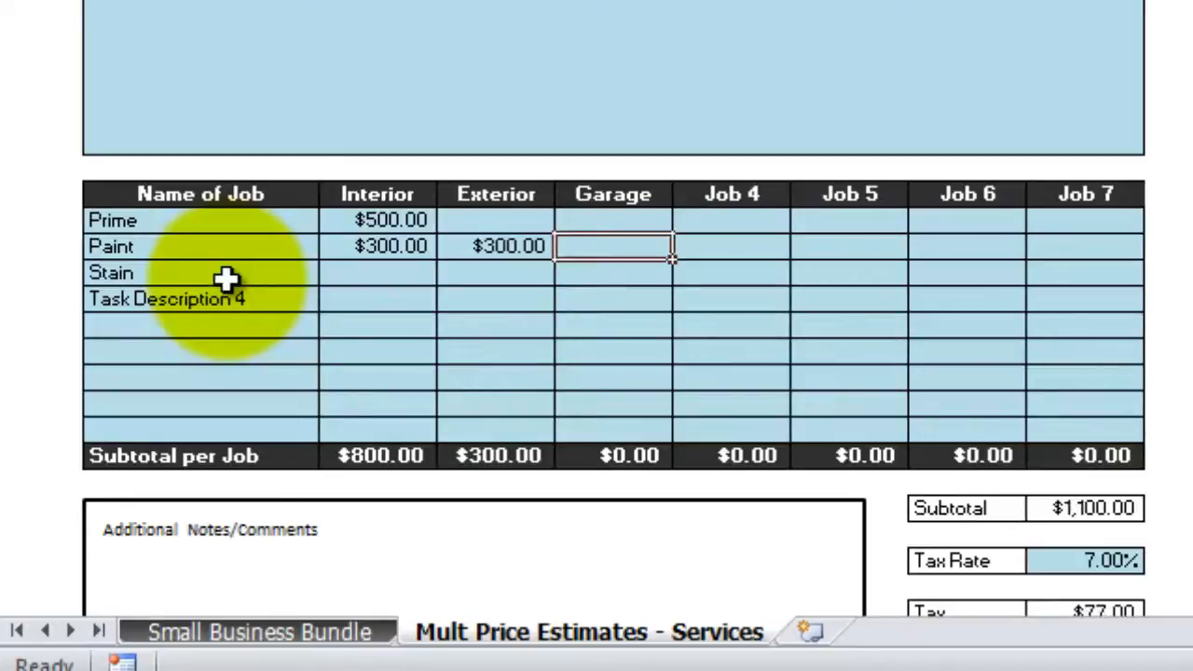
pyautogui.press('Down')
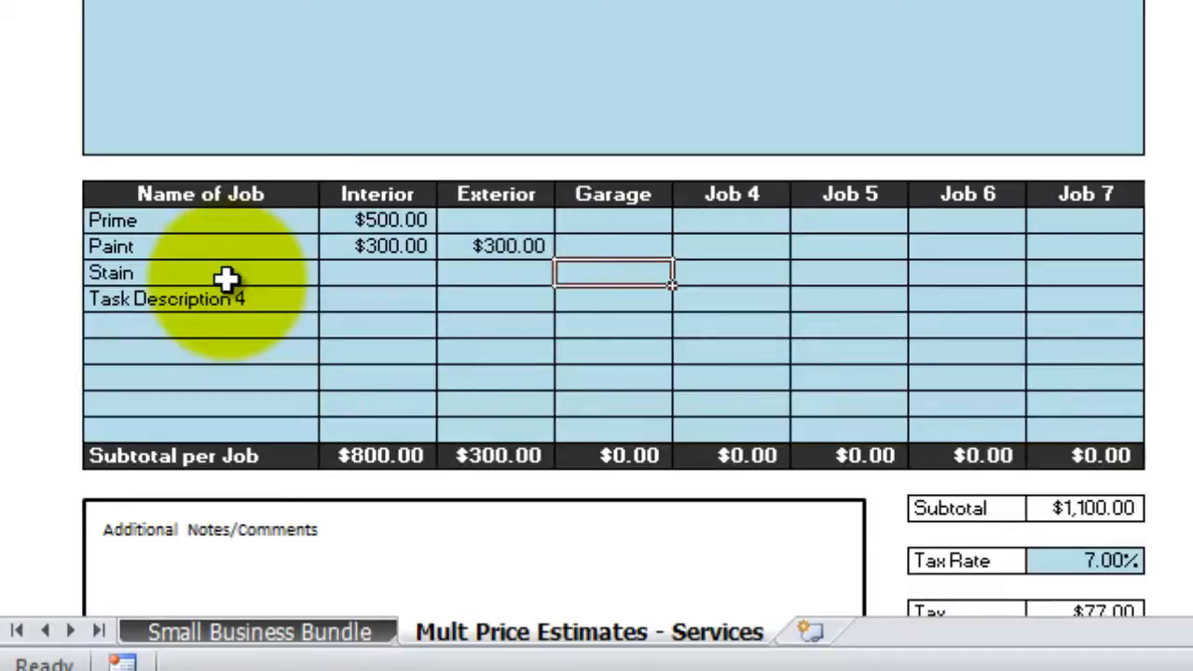
pyautogui.write('700')
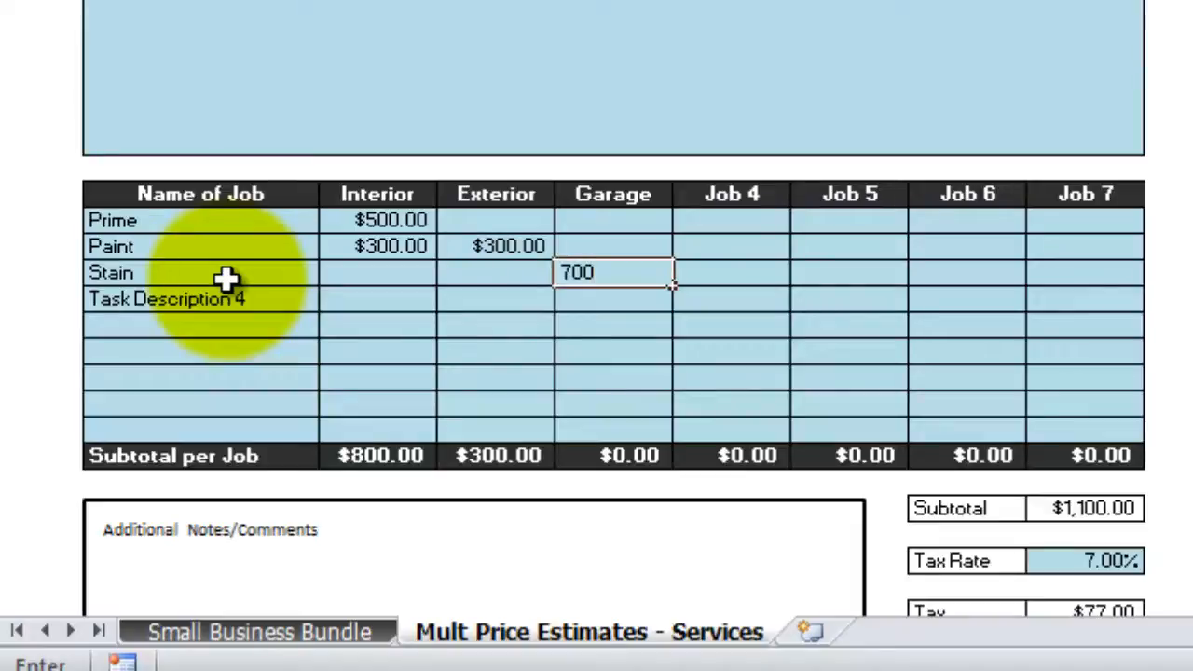
pyautogui.press('Return')
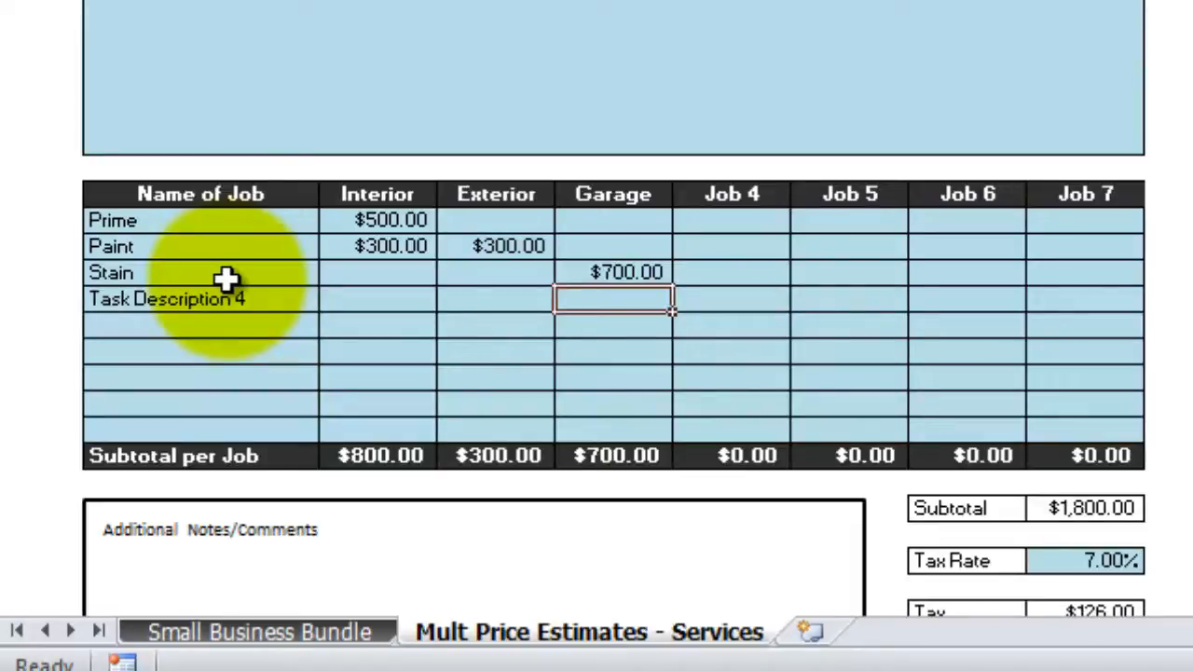
pyautogui.click(1103, 425)
# Set the tax rate to 600%
pyautogui.press('Down')
pyautogui.press('Down')
pyautogui.press('Down')
pyautogui.press('Down')
pyautogui.press('Down')
pyautogui.press('Down')
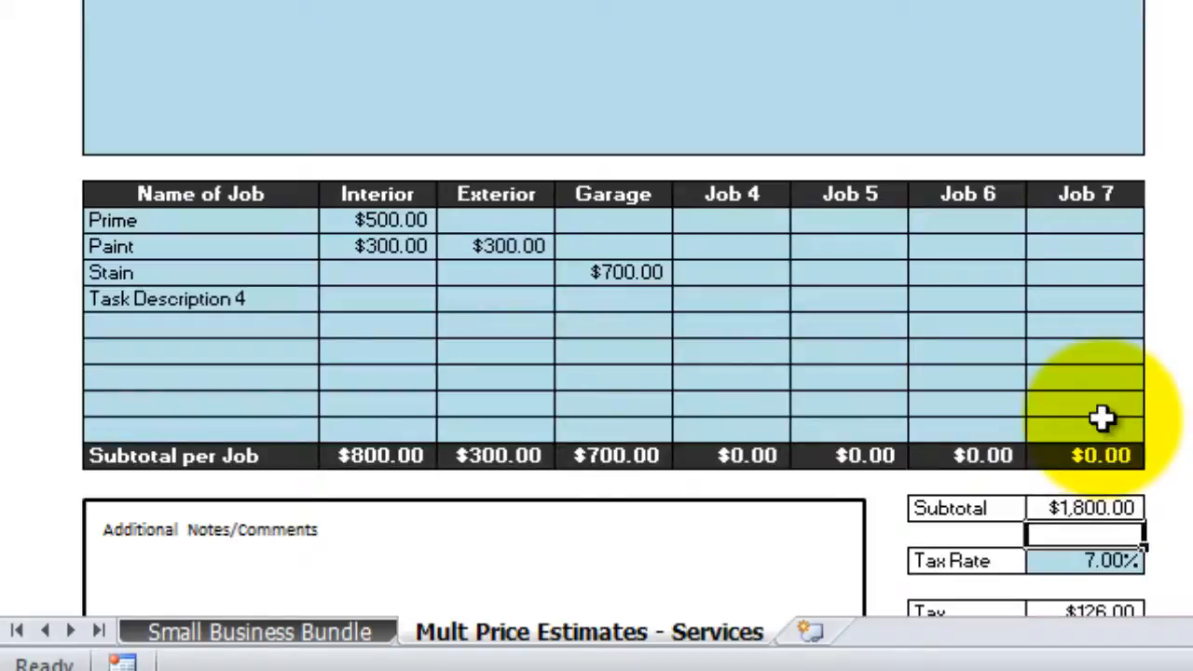
pyautogui.press('Down')
pyautogui.press('Down')
pyautogui.press('Down')
pyautogui.press('Down')
pyautogui.press('Down')
pyautogui.press('Down')
pyautogui.press('Down')
pyautogui.press('Down')
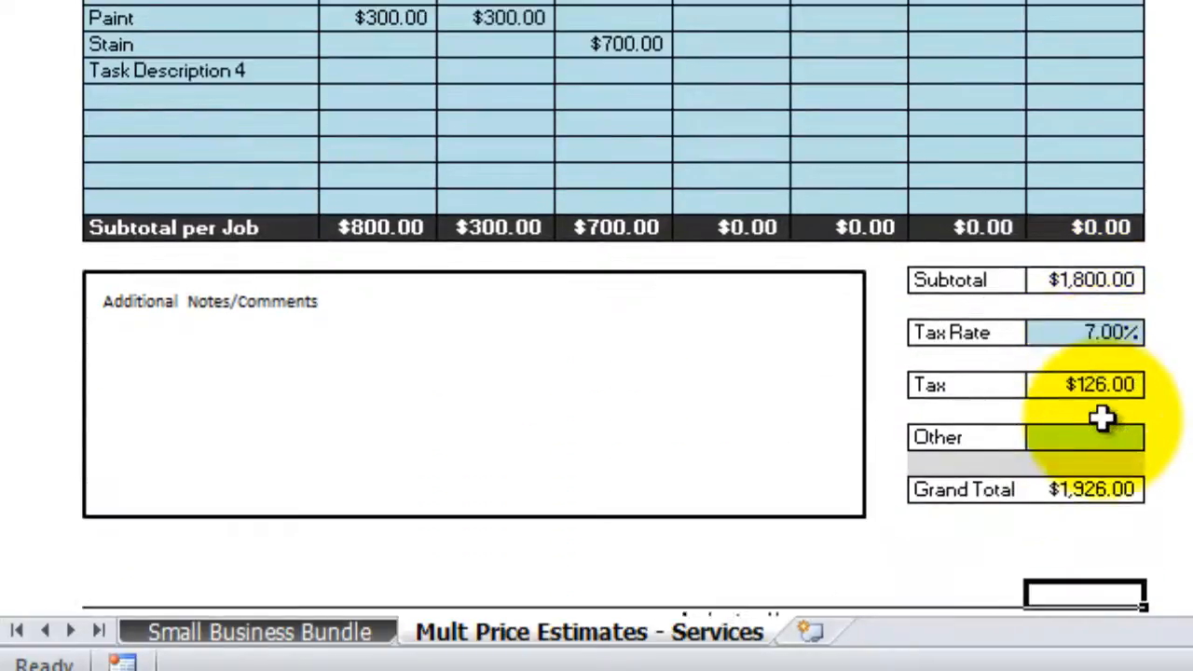
pyautogui.press('Up')
pyautogui.press('Up')
pyautogui.press('Up')
pyautogui.press('Up')
pyautogui.press('Up')
pyautogui.press('Up')
pyautogui.press('Up')
pyautogui.press('Up')
pyautogui.press('Up')
pyautogui.press('Up')
pyautogui.press('Up')
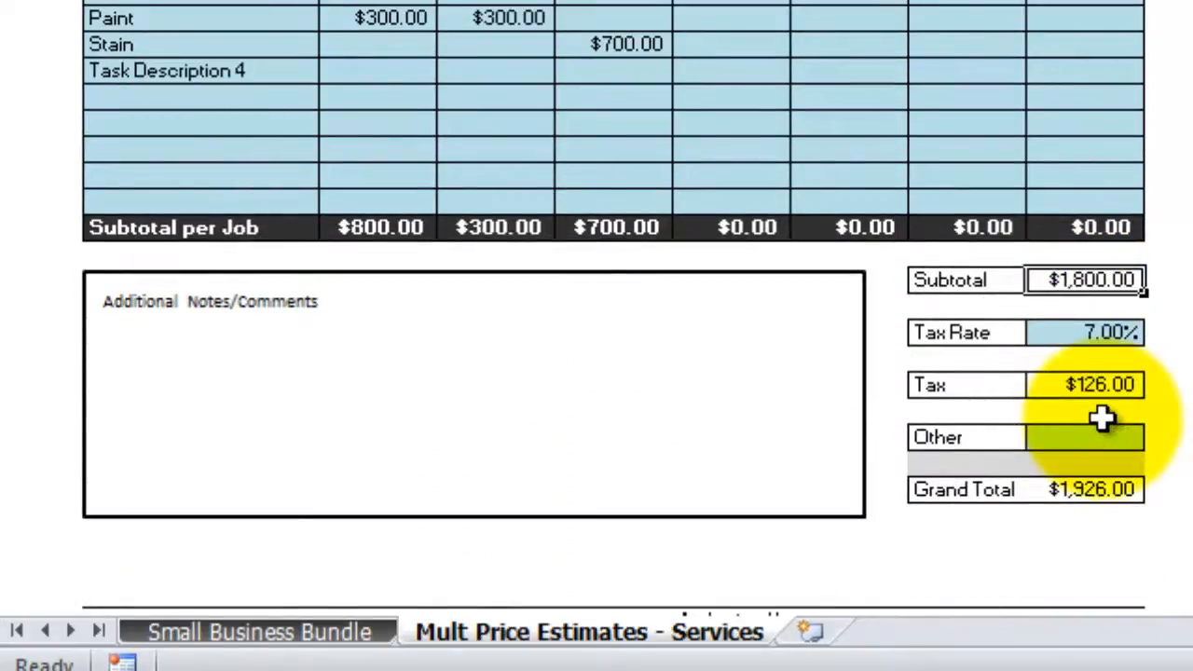
pyautogui.click(1098, 337)
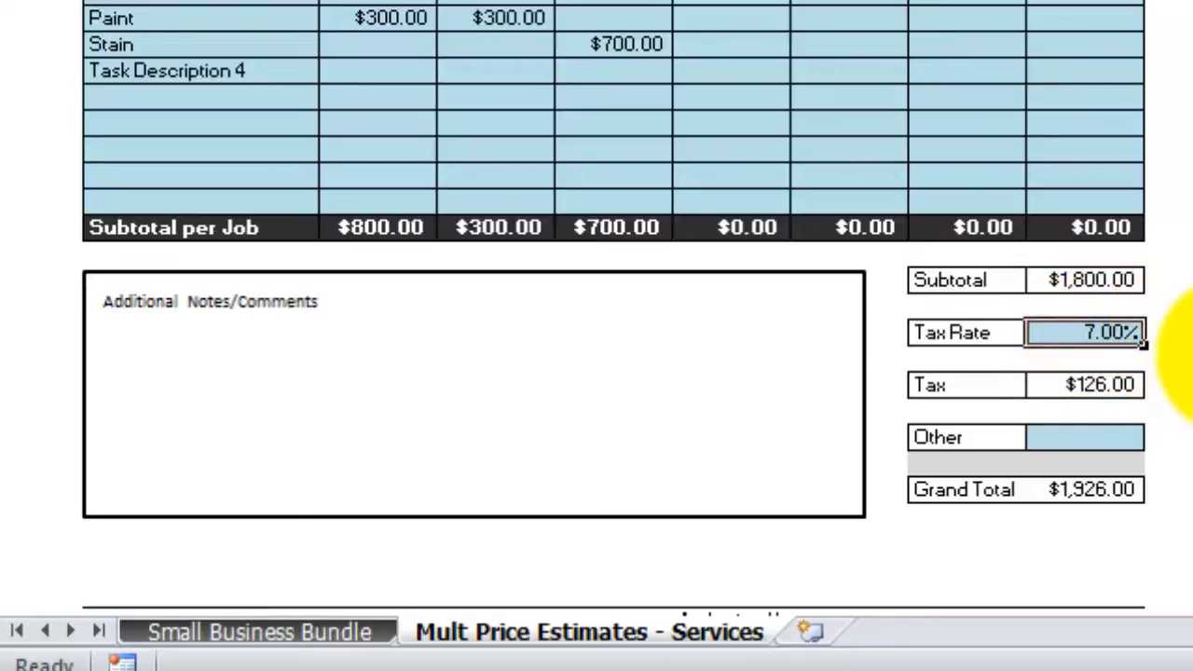
pyautogui.write('600')
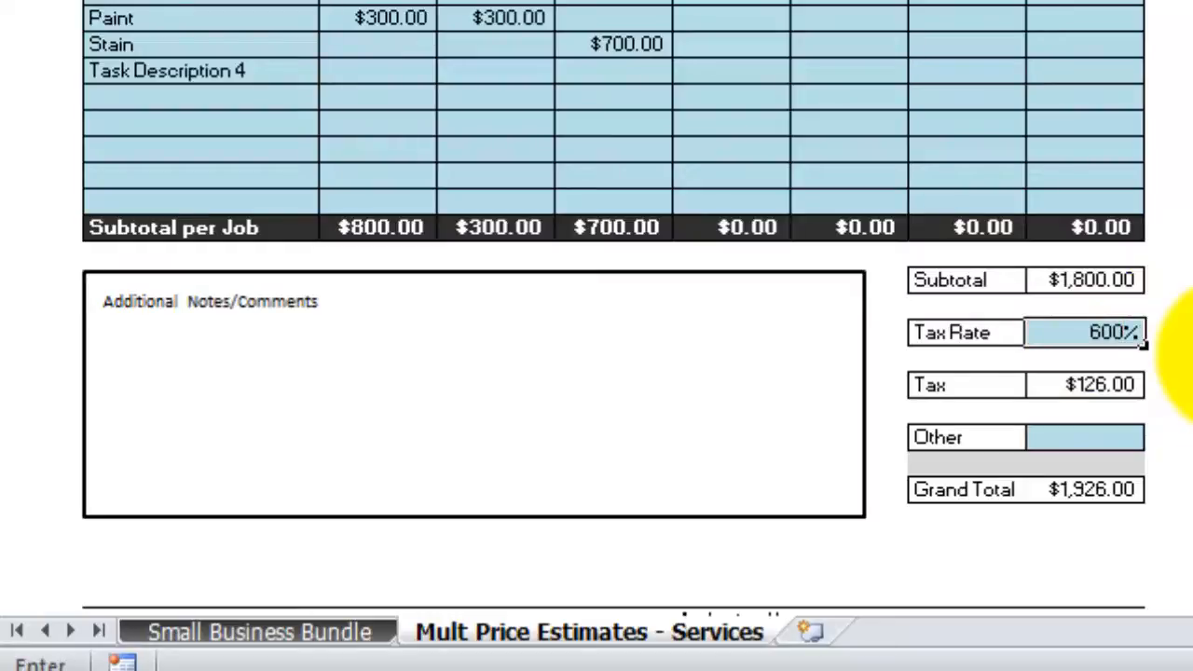
pyautogui.press('Return')
# Enter 2000 as the Other amount, bringing the Grand Total to $14,600.00
pyautogui.press('Down')
pyautogui.press('Down')
pyautogui.press('Down')
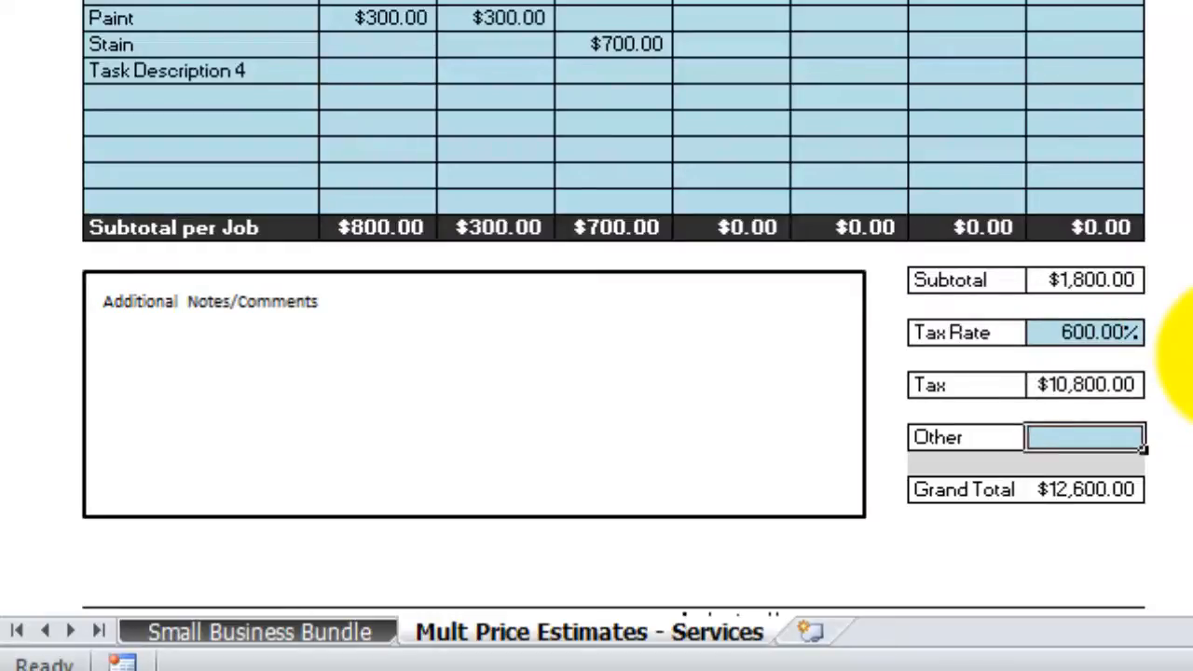
pyautogui.write('2000')
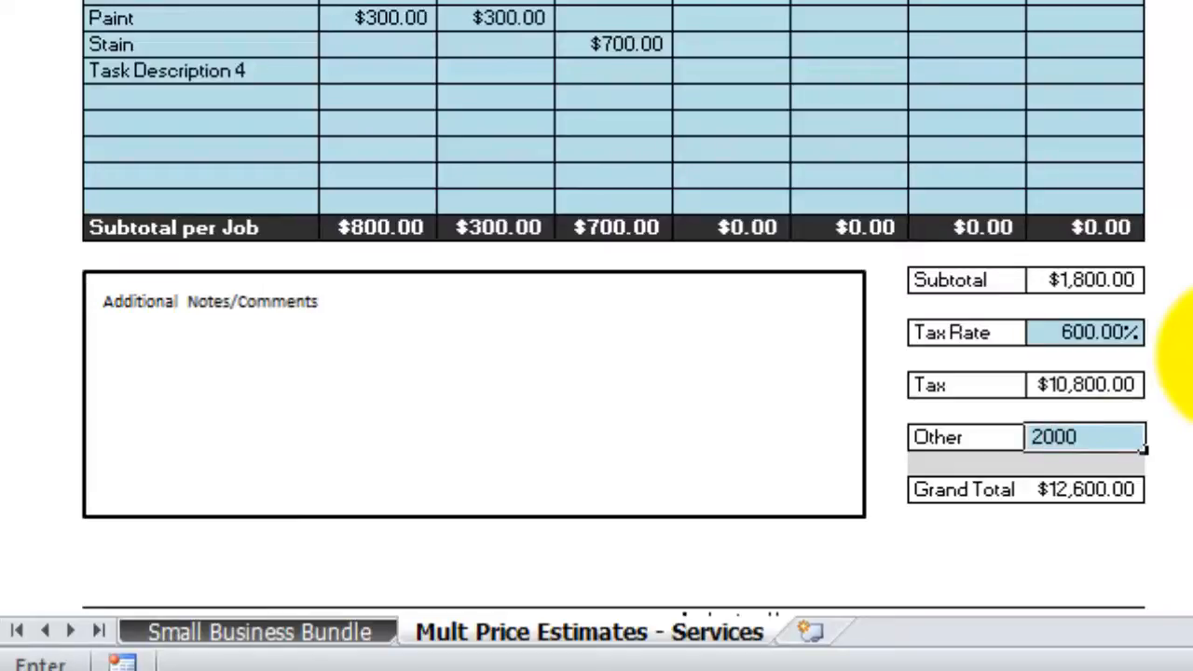
pyautogui.press('Return')
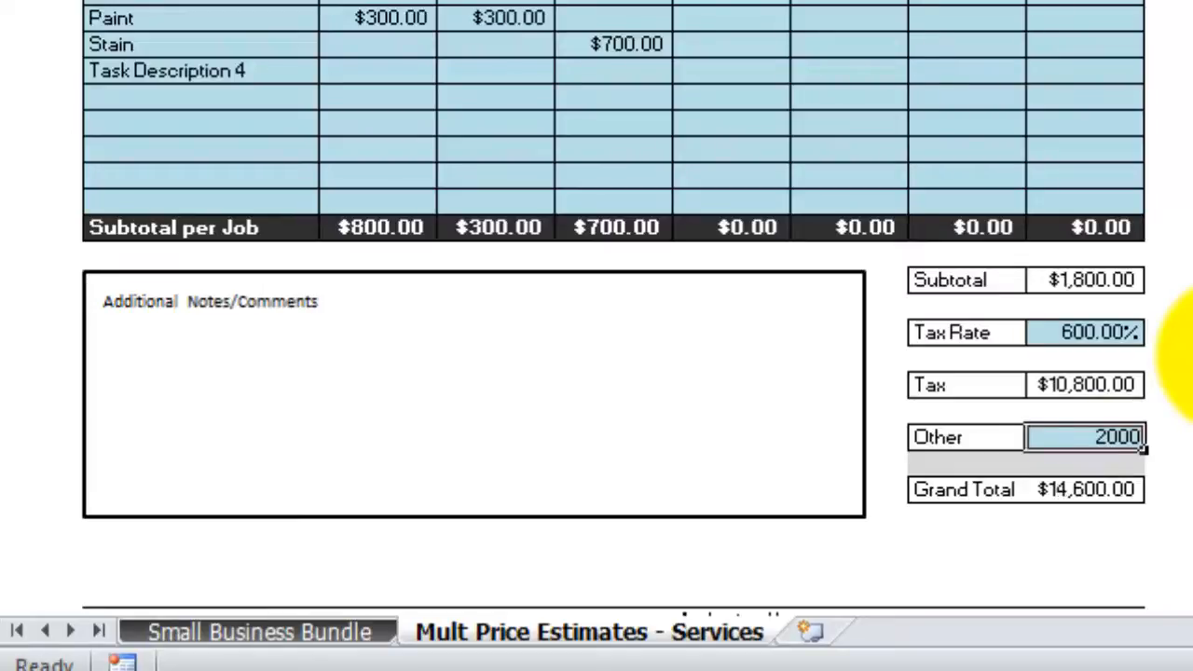
pyautogui.press('Up')
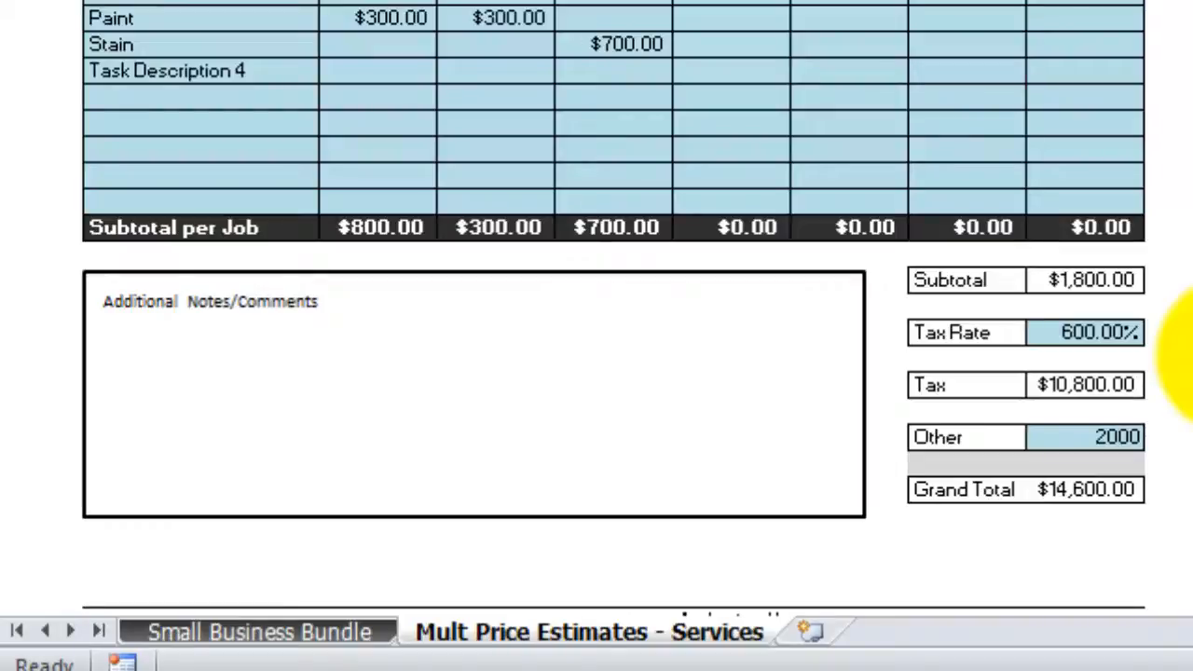
pyautogui.click(273, 402)
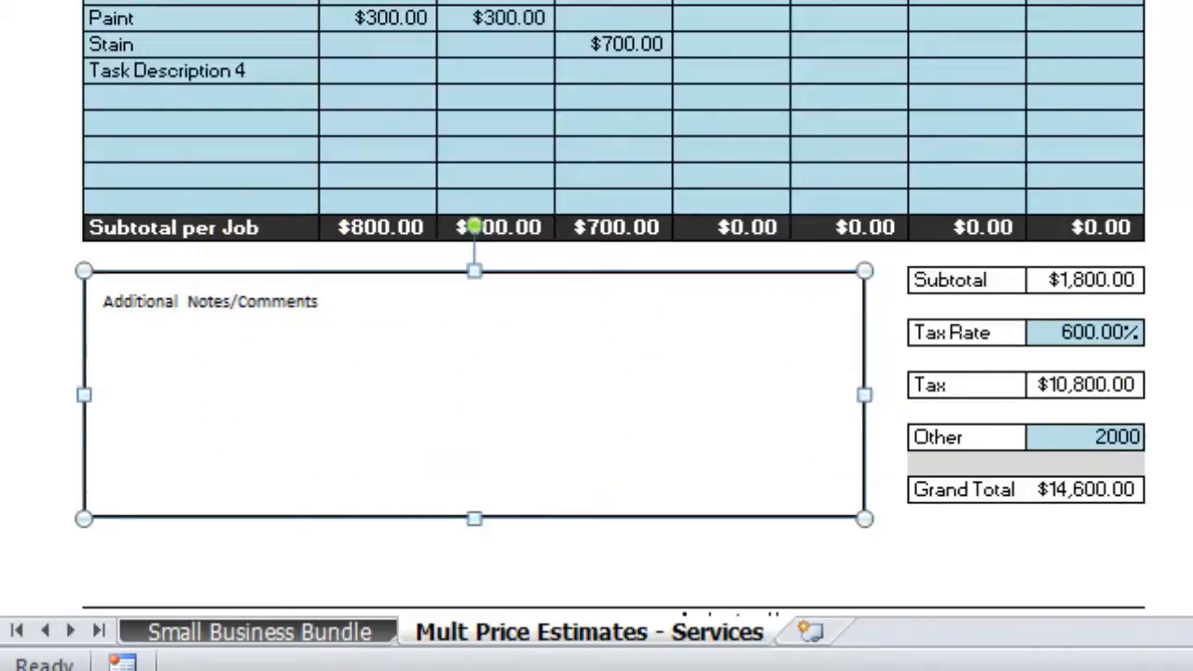
pyautogui.click(1192, 387)
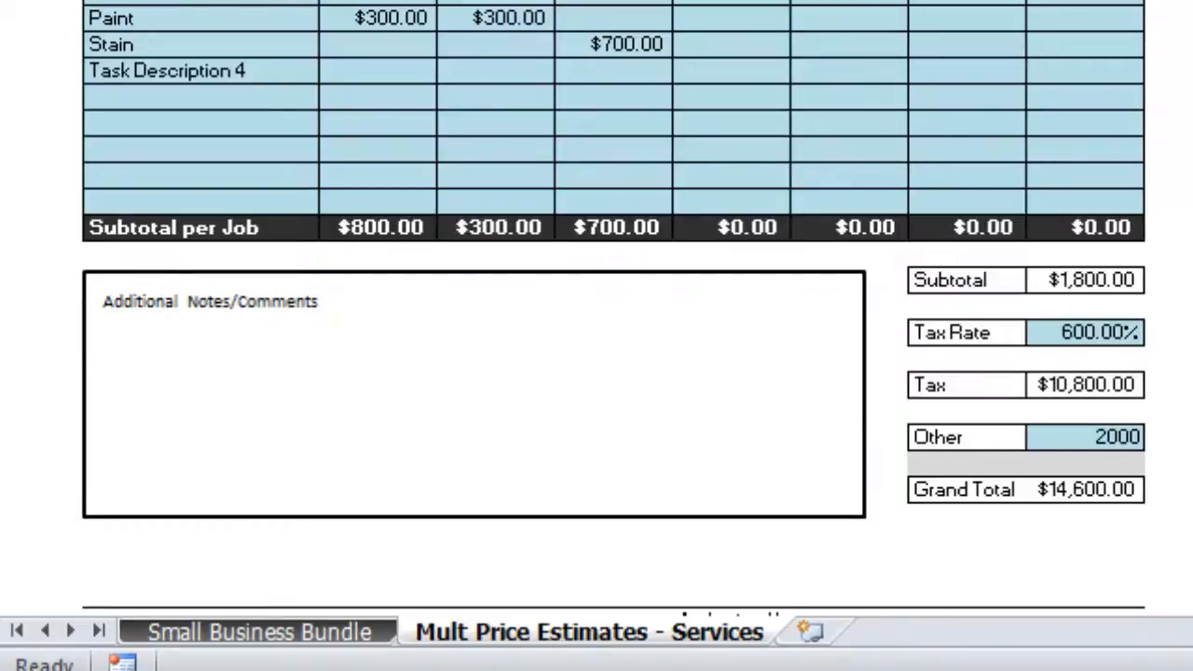
pyautogui.scroll(-5, 596, 327)
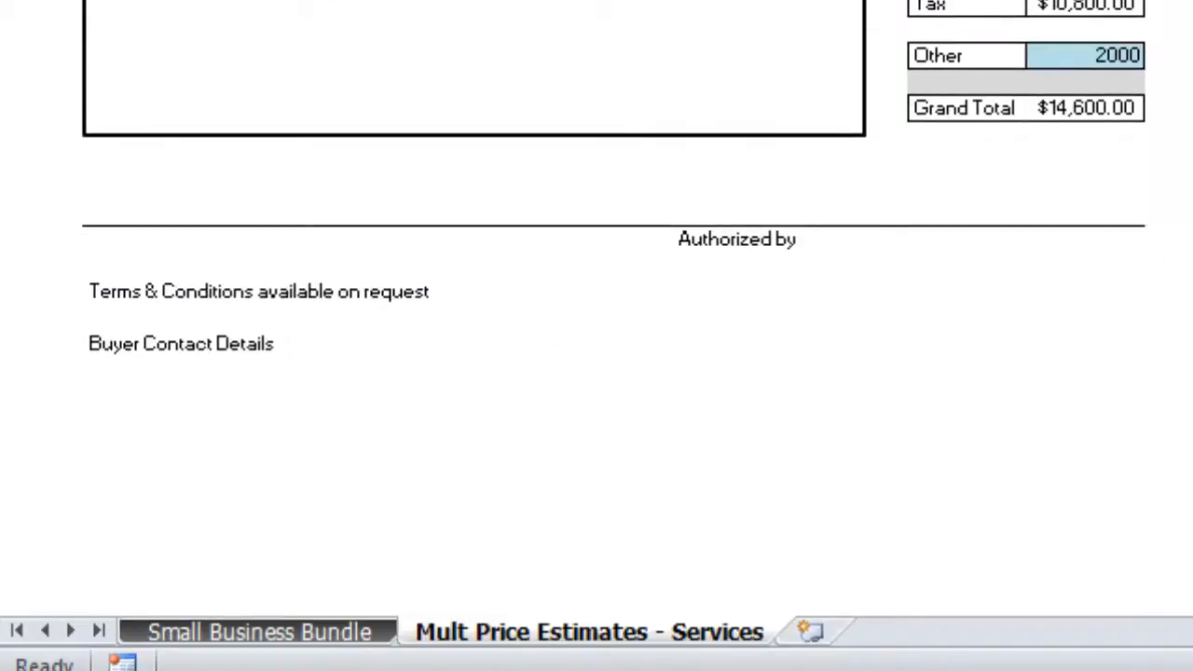
pyautogui.scroll(8, 597, 327)
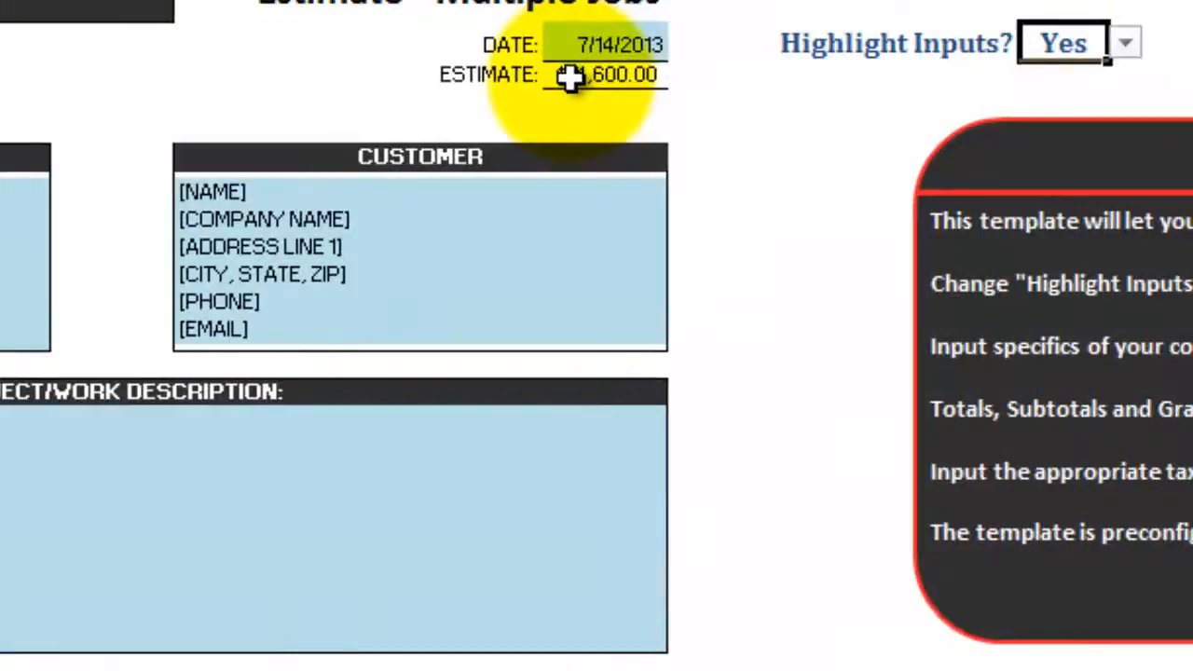
# Switch the Highlight Inputs setting from Yes to No
pyautogui.click(571, 78)
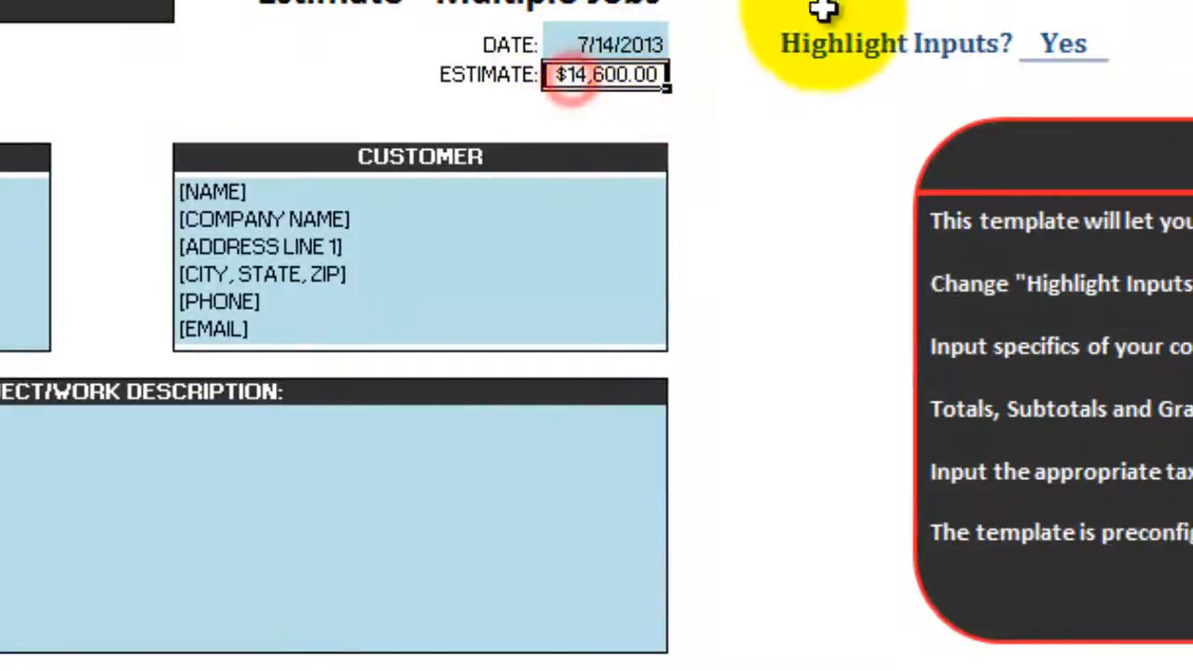
pyautogui.click(1082, 36)
pyautogui.click(1130, 43)
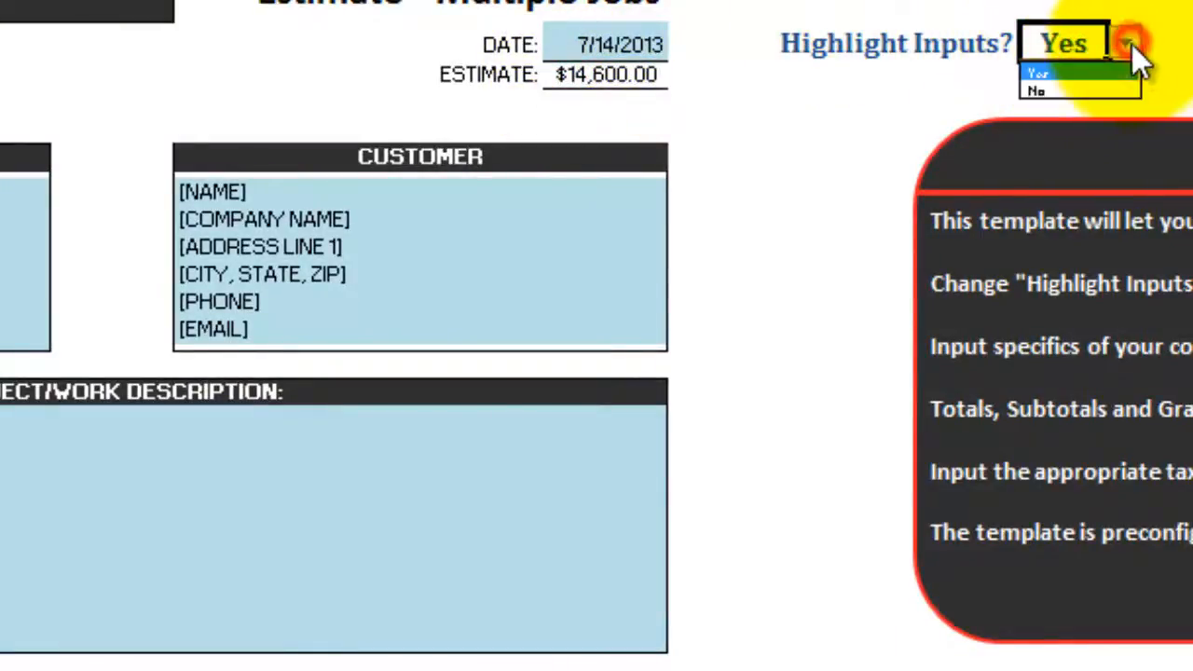
pyautogui.click(1083, 87)
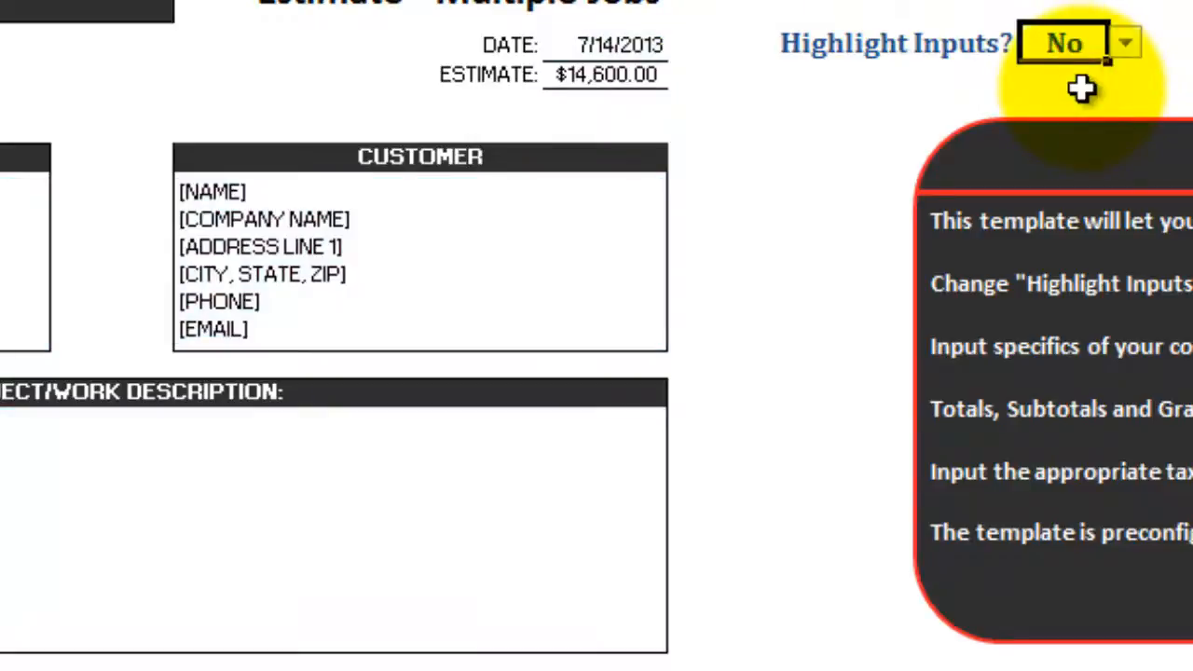
pyautogui.click(811, 190)
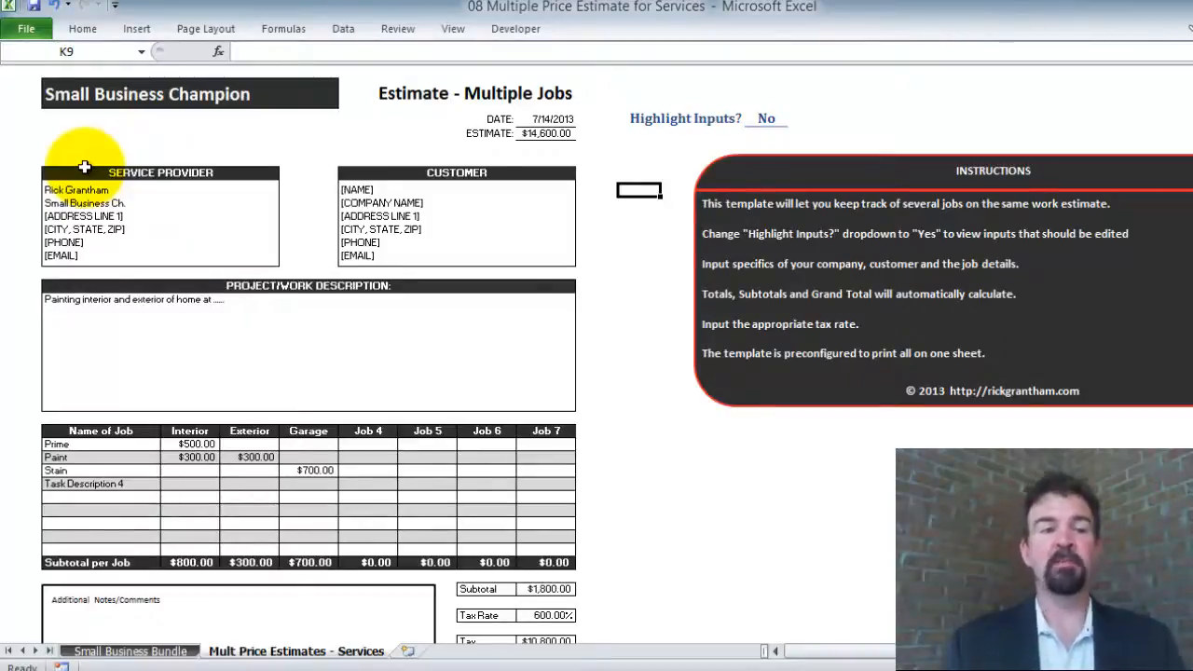
# Clear the customer placeholder details, [NAME] through [EMAIL], from the Customer block
pyautogui.click(82, 93)
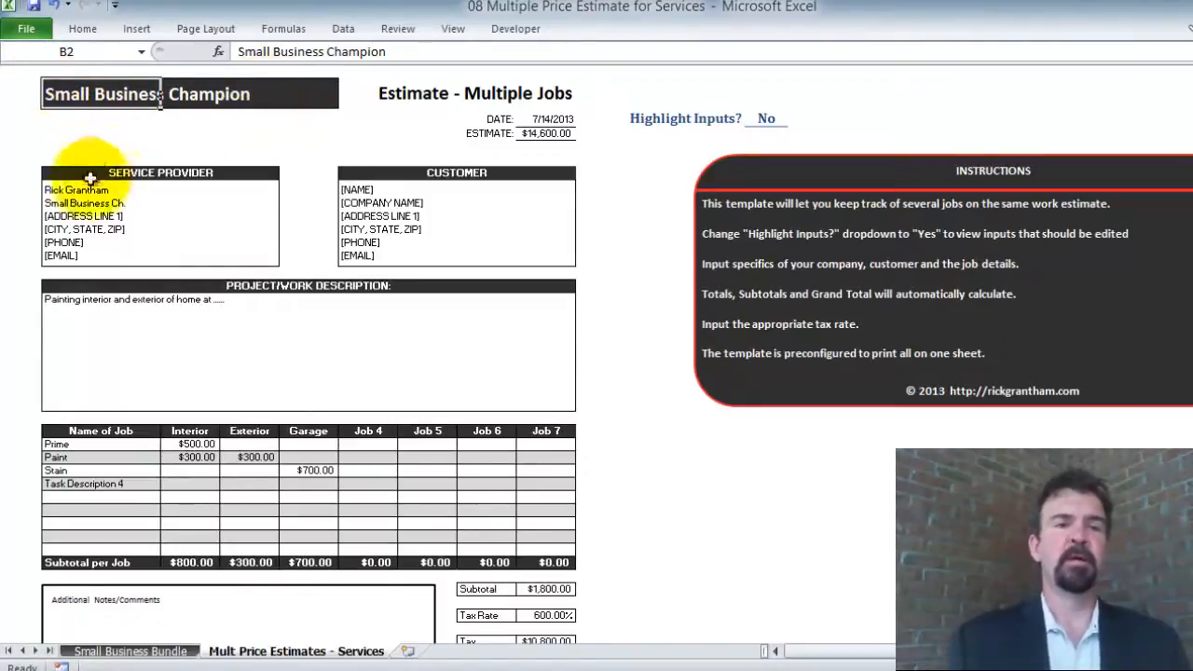
pyautogui.moveTo(78, 190); pyautogui.dragTo(71, 258)
pyautogui.moveTo(355, 187); pyautogui.dragTo(350, 255)
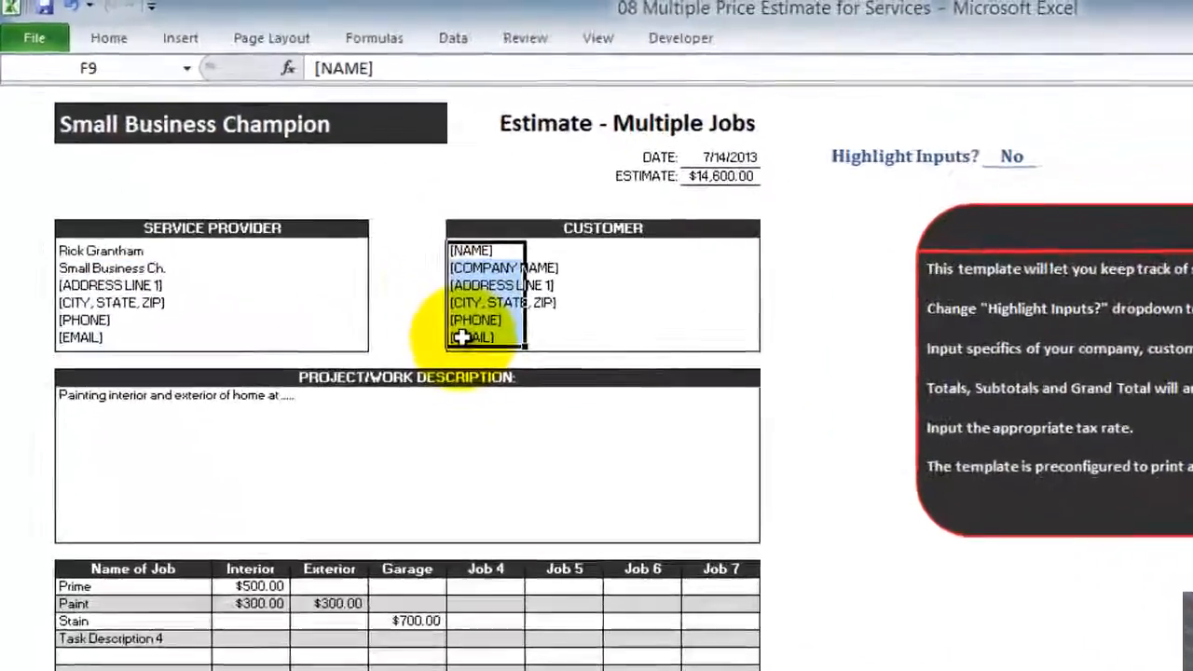
pyautogui.press('Delete')
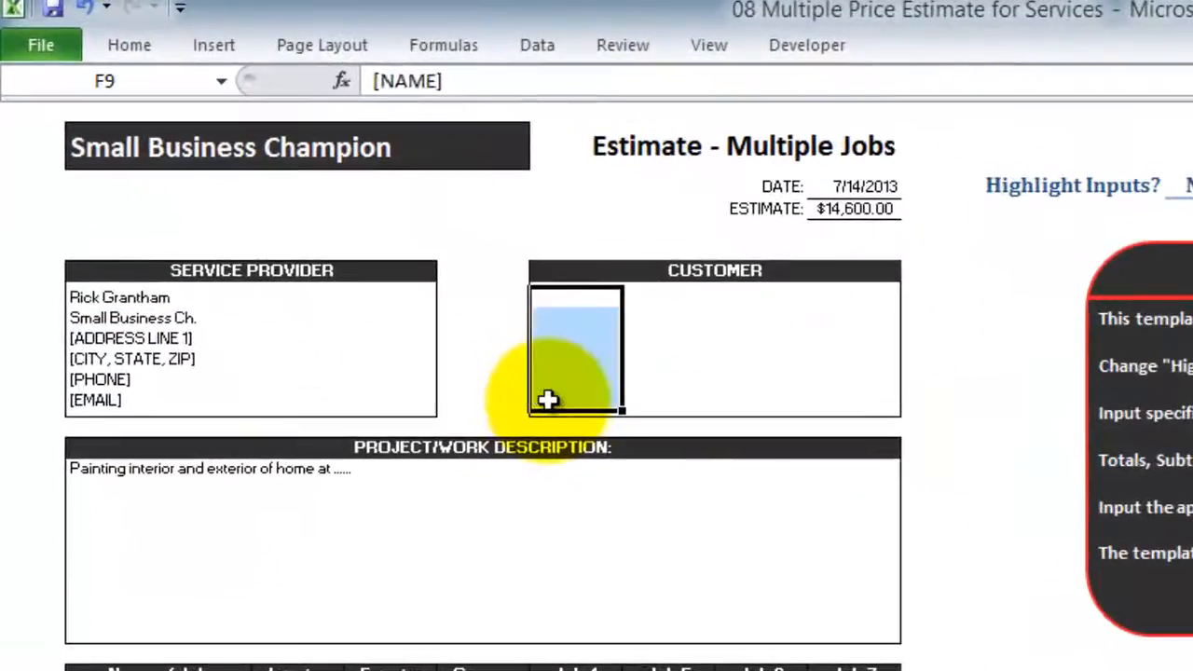
# Delete all of the project description text so the description box is empty
pyautogui.click(102, 478)
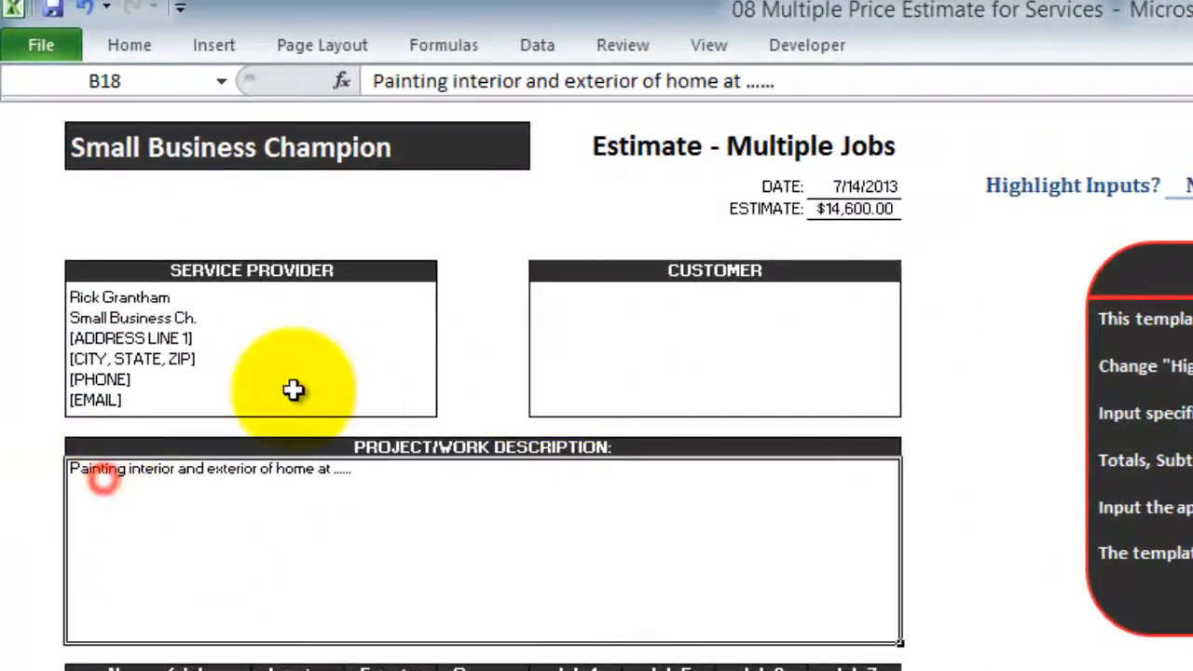
pyautogui.moveTo(800, 81); pyautogui.dragTo(252, 81)
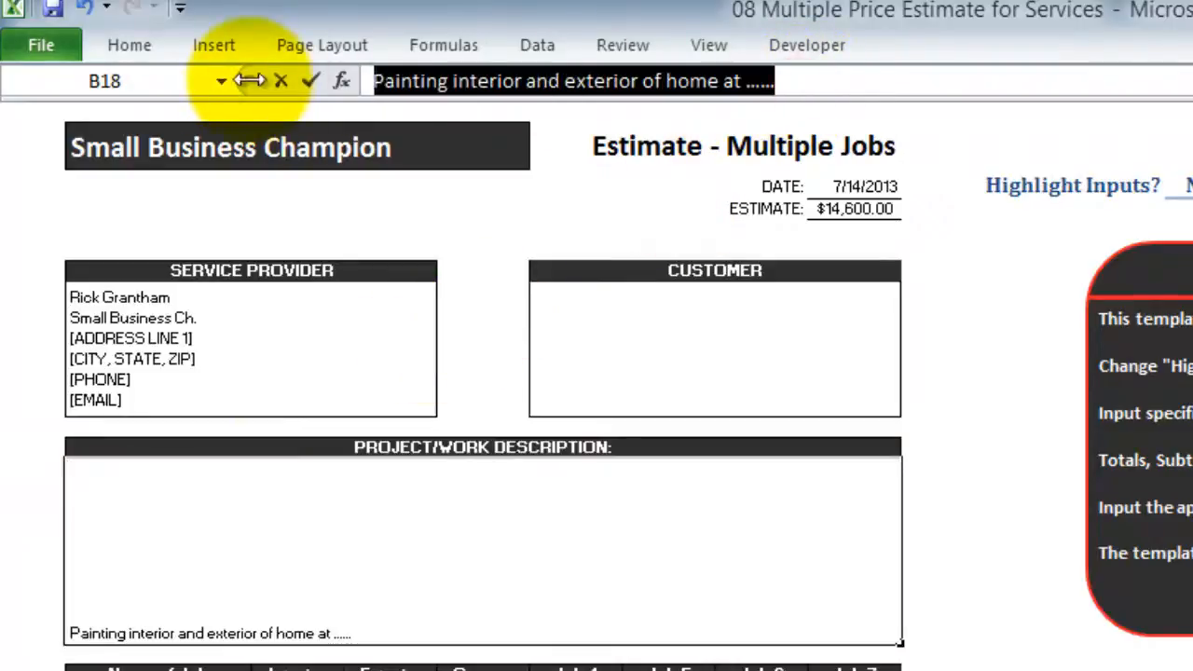
pyautogui.press('Delete')
# Clear the job task names and prices from Prime through the Garage column
pyautogui.press('Return')
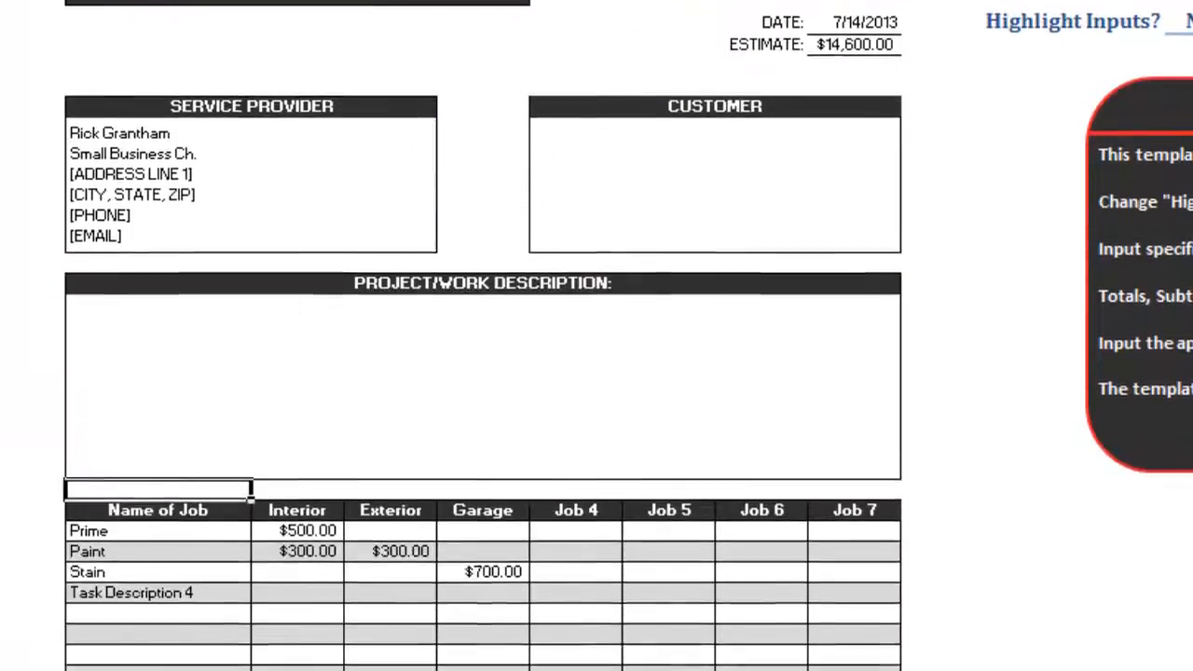
pyautogui.press('Down')
pyautogui.press('Down')
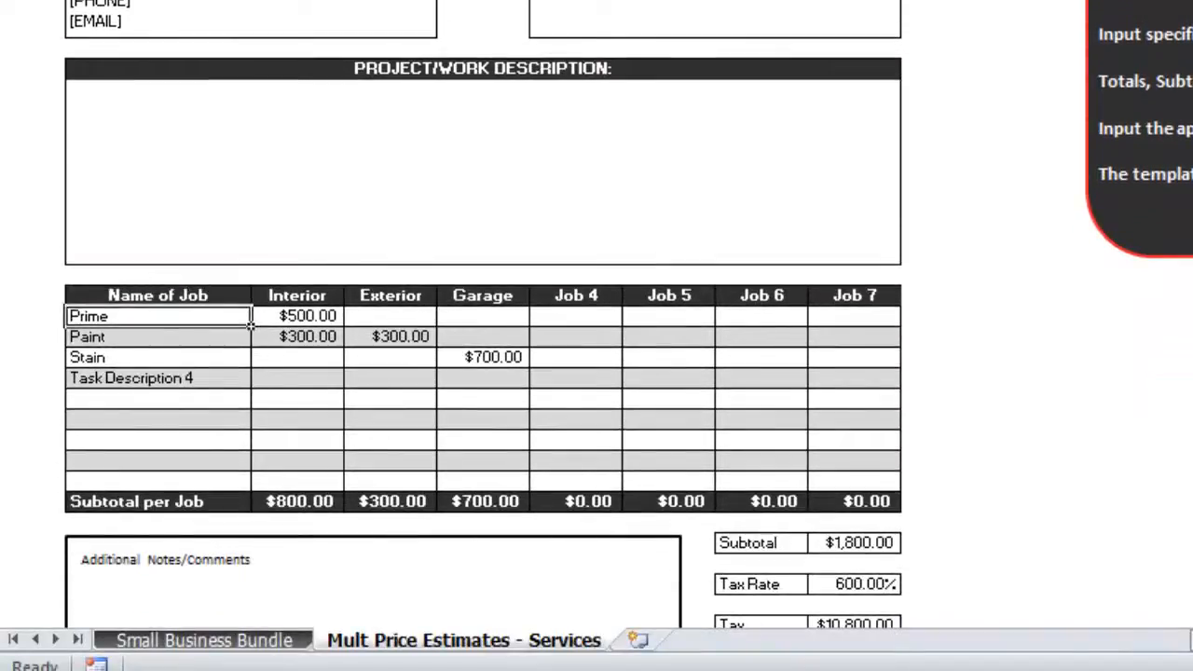
pyautogui.hotkey('shift', 'Right')
pyautogui.hotkey('shift', 'Right')
pyautogui.hotkey('shift', 'Right')
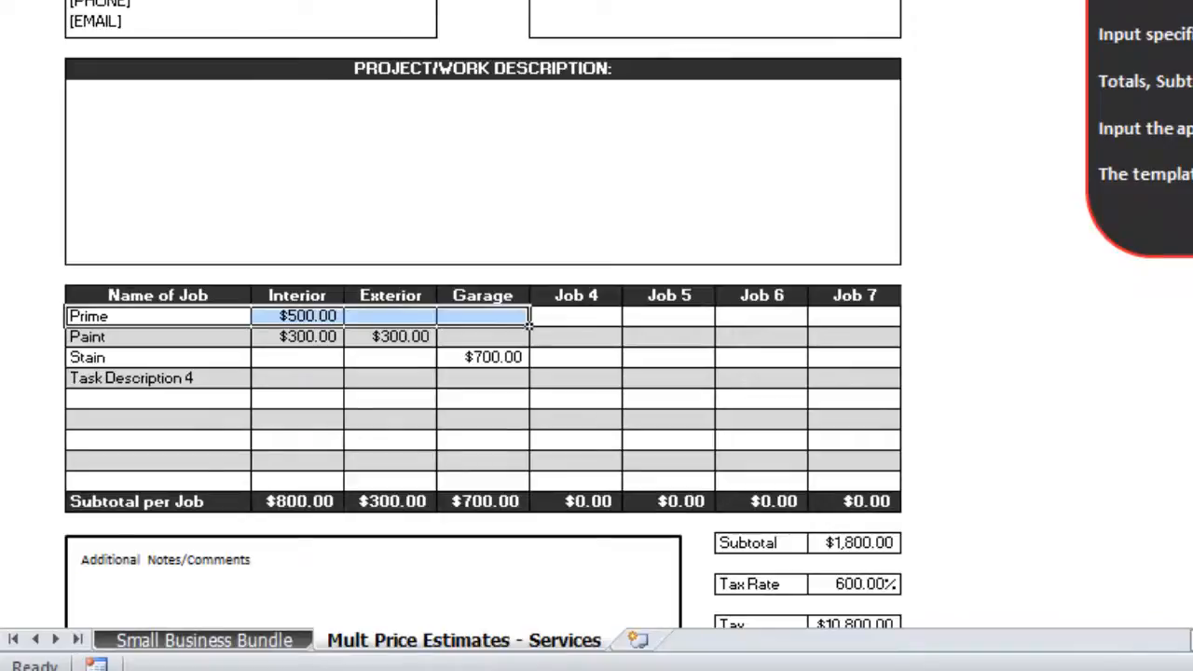
pyautogui.hotkey('shift', 'Down')
pyautogui.hotkey('shift', 'Down')
pyautogui.hotkey('shift', 'Down')
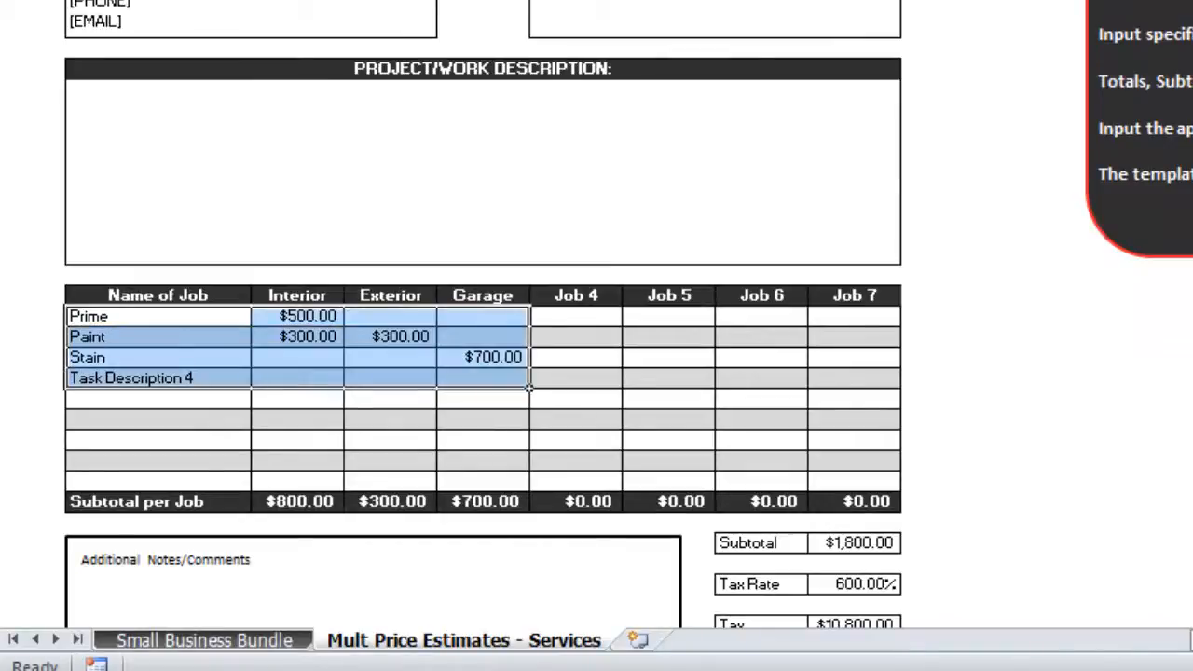
pyautogui.press('Delete')
# Clear the Interior through Job 7 column headings so every subtotal shows $0.00
pyautogui.press('Right')
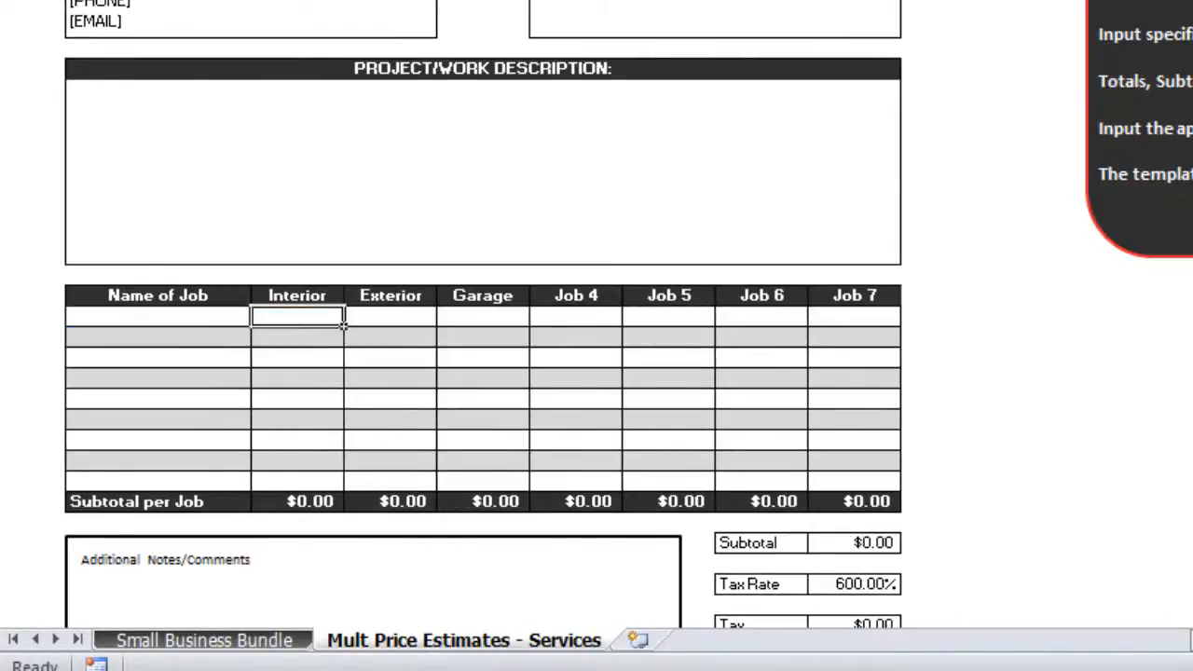
pyautogui.press('Up')
pyautogui.hotkey('shift', 'Right')
pyautogui.hotkey('shift', 'Right')
pyautogui.hotkey('shift', 'Right')
pyautogui.hotkey('shift', 'Right')
pyautogui.hotkey('shift', 'Right')
pyautogui.hotkey('shift', 'Right')
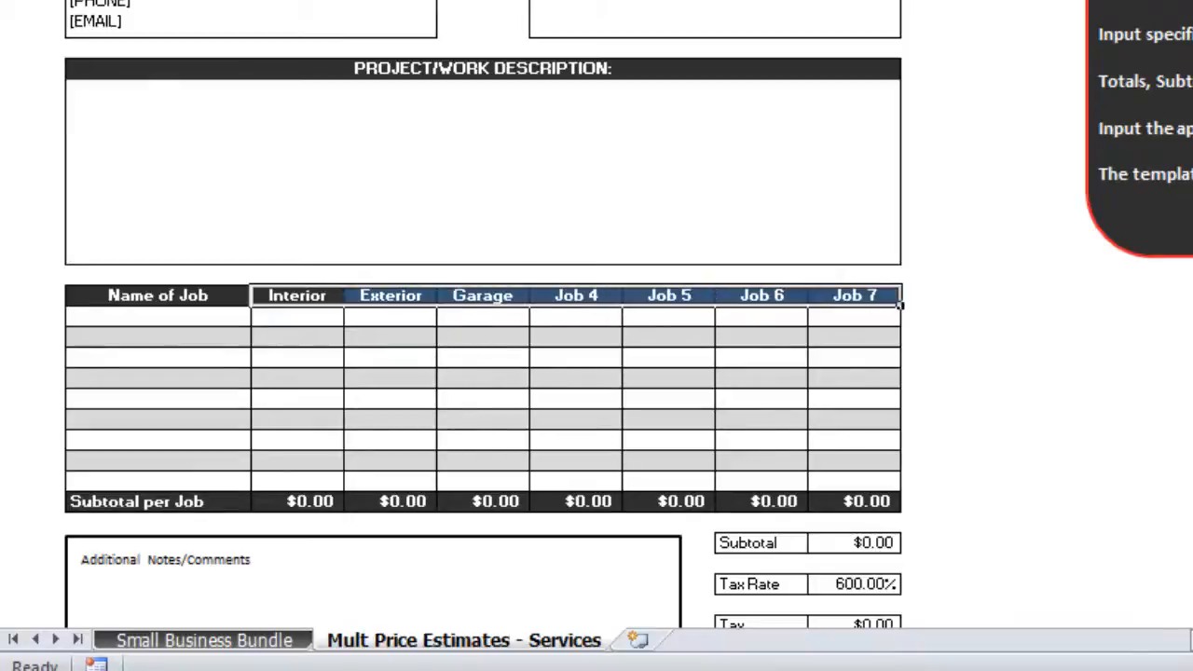
pyautogui.press('Delete')
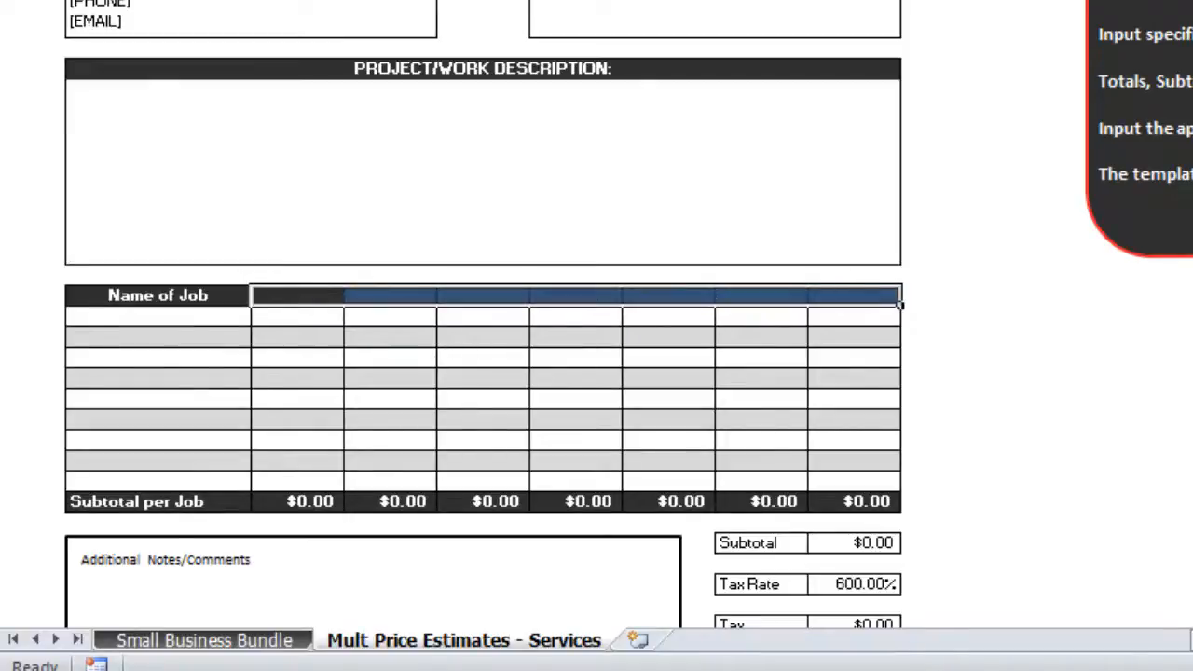
pyautogui.press('Down')
pyautogui.press('Down')
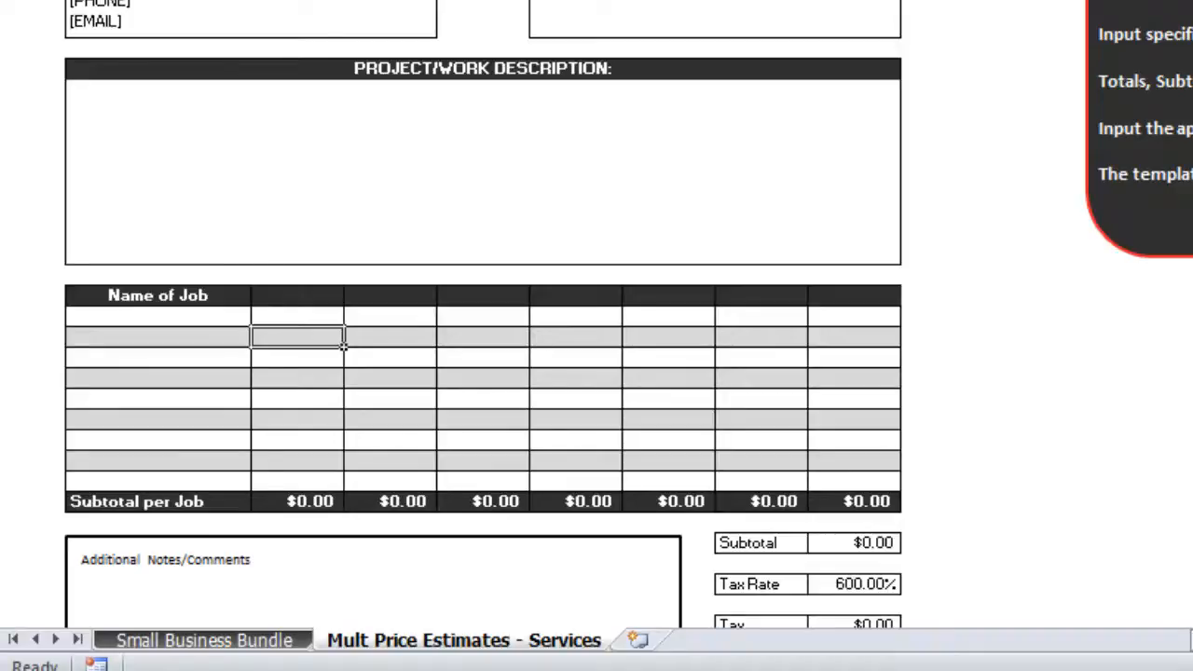
pyautogui.press('Down')
pyautogui.press('Down')
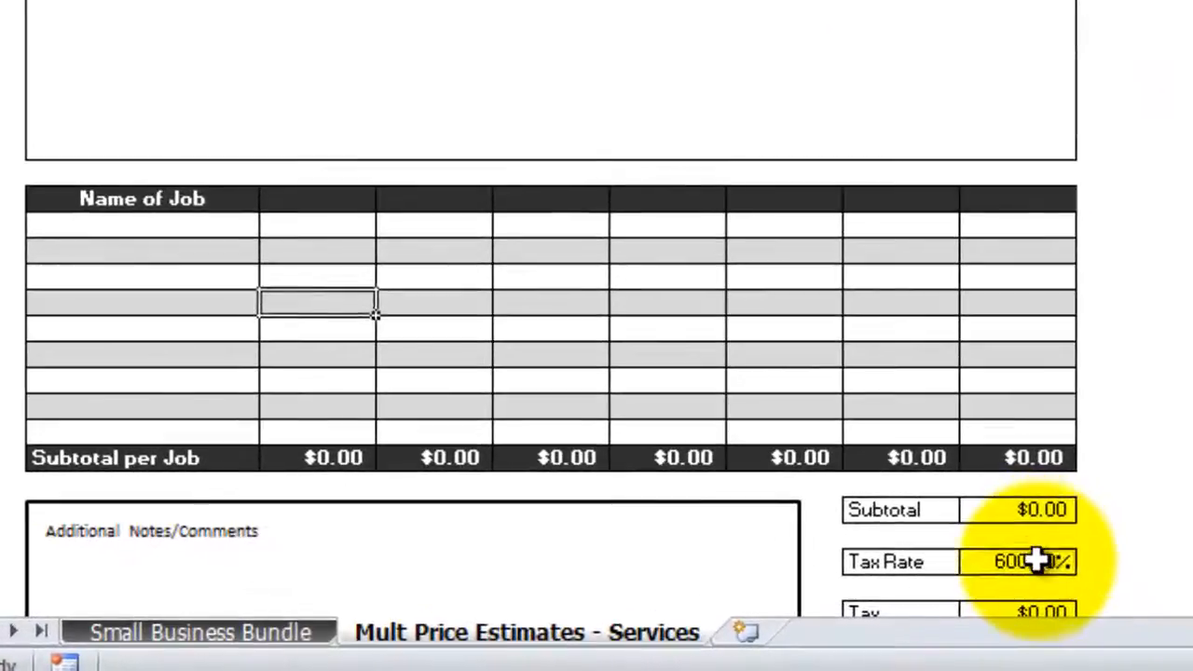
# Change the tax rate from 600.00% to 6.00% by entering .06
pyautogui.click(880, 582)
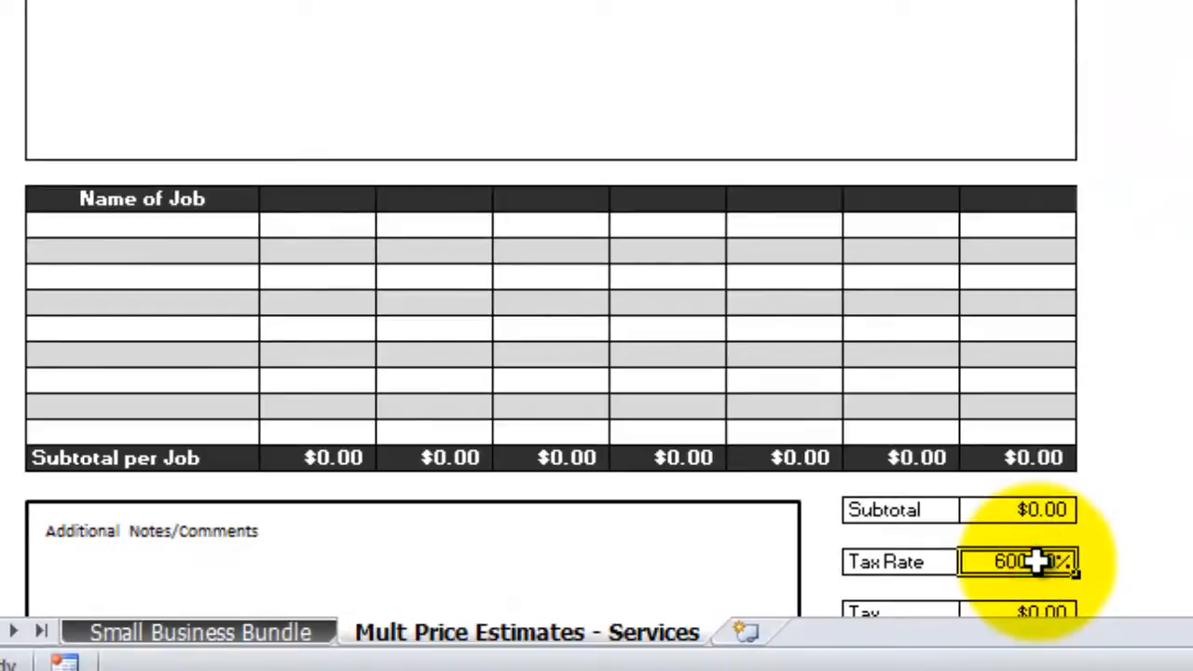
pyautogui.write('.06')
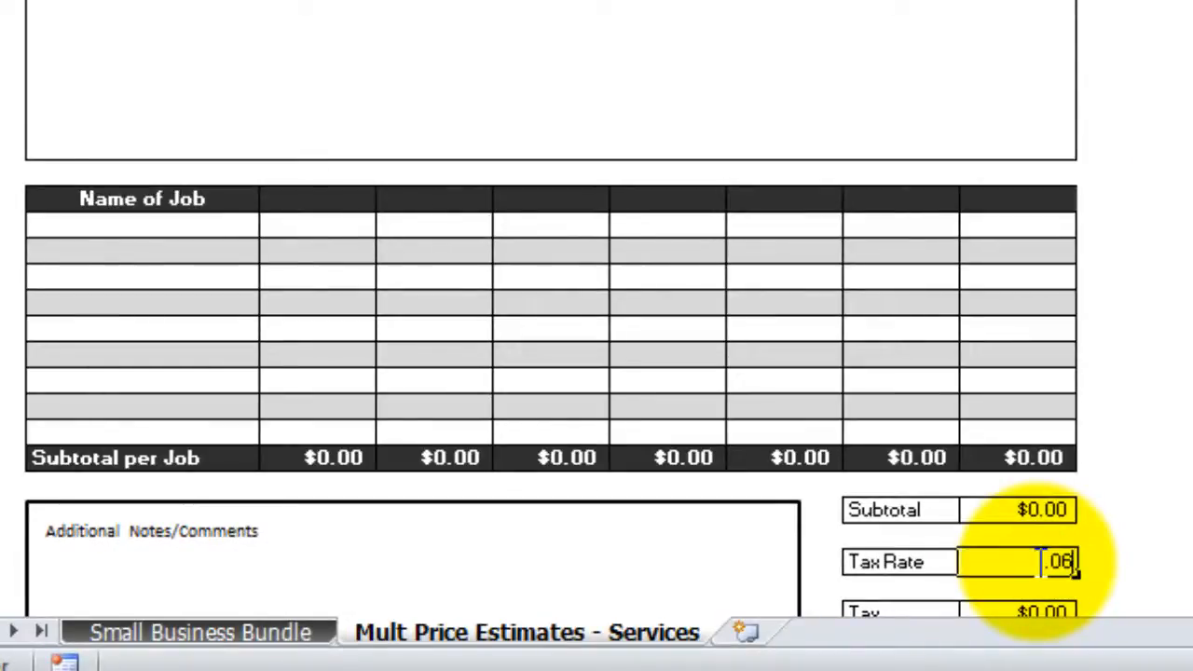
pyautogui.press('Return')
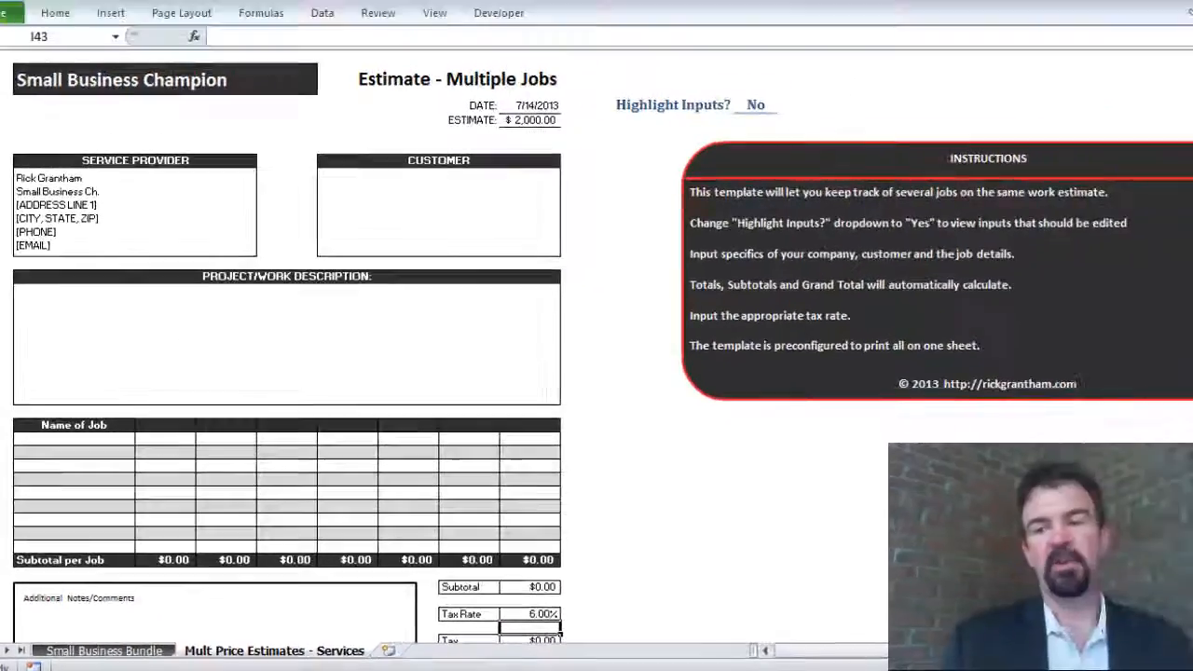
# Clear the 2000 Other charge so the Grand Total reads $0.00
pyautogui.scroll(-3, 727, 503)
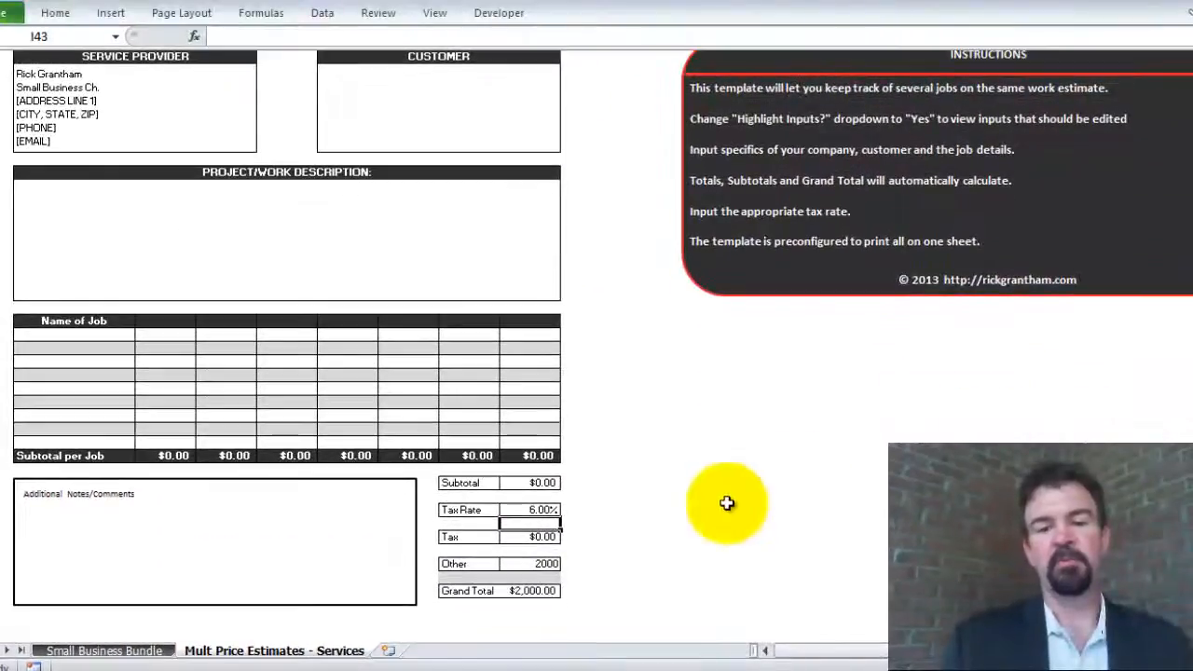
pyautogui.click(518, 565)
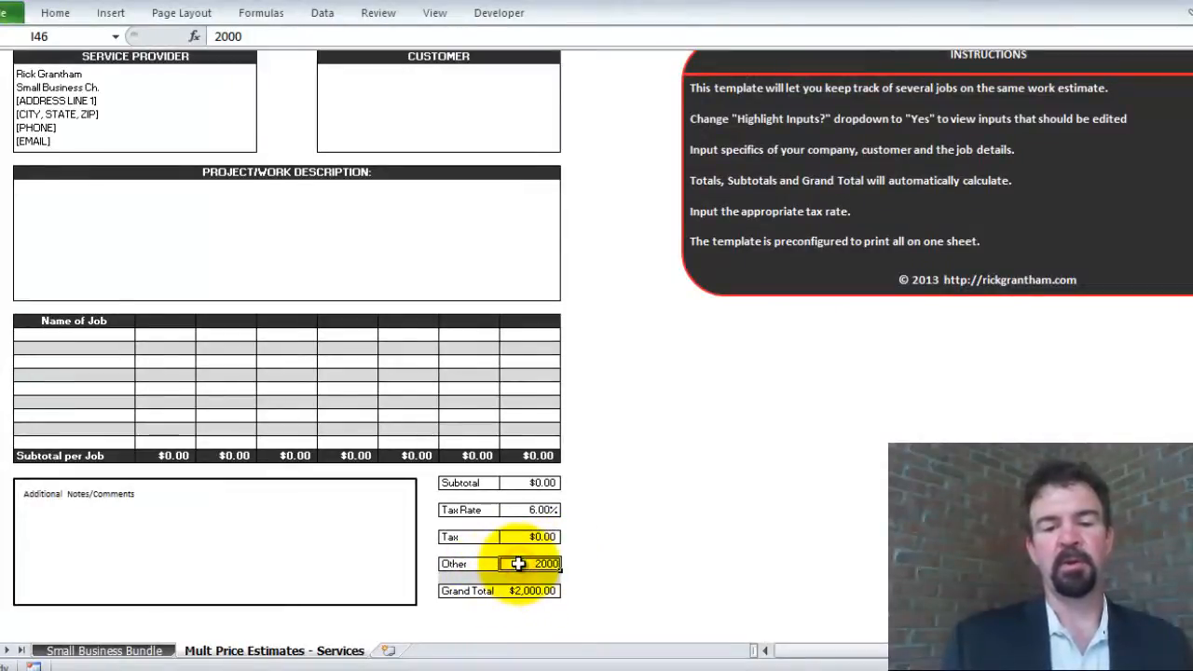
pyautogui.press('Delete')
pyautogui.press('Down')
pyautogui.press('Up')
pyautogui.press('Up')
pyautogui.press('Up')
pyautogui.press('Up')
pyautogui.press('Up')
pyautogui.press('Up')
pyautogui.press('Up')
pyautogui.press('Up')
pyautogui.press('Up')
pyautogui.press('Up')
pyautogui.press('Up')
pyautogui.press('Up')
pyautogui.press('Up')
pyautogui.press('Up')
pyautogui.press('Up')
pyautogui.press('Up')
pyautogui.press('Up')
pyautogui.press('Up')
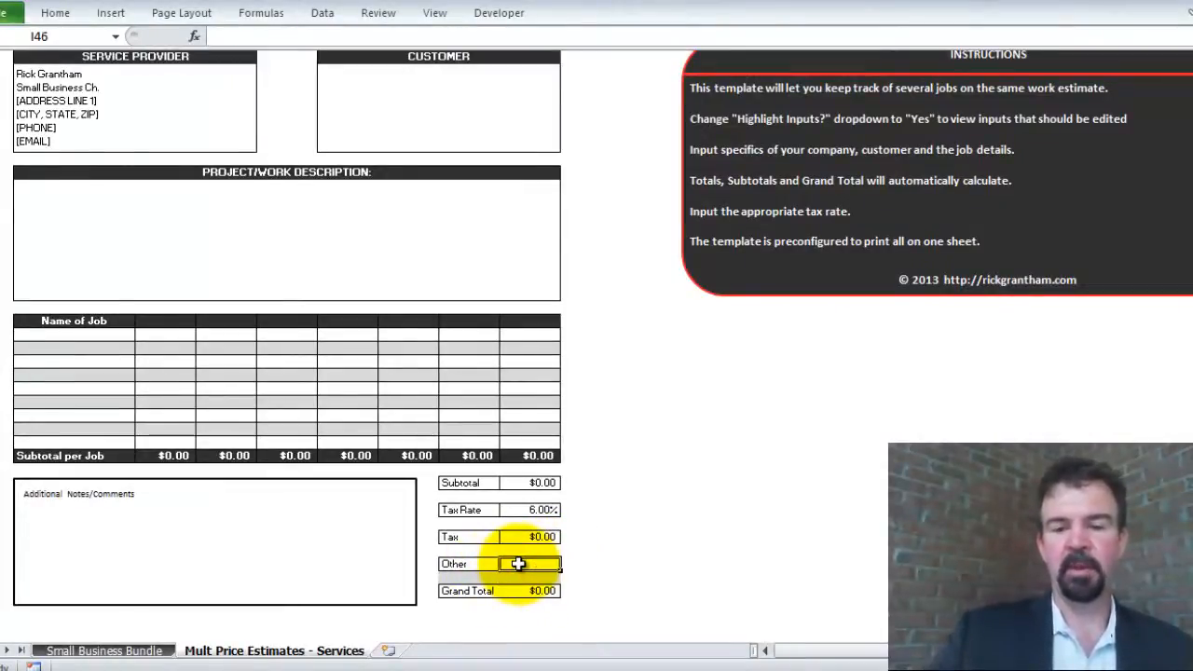
pyautogui.press('Up')
pyautogui.press('Up')
pyautogui.press('Up')
pyautogui.press('Up')
pyautogui.press('Up')
pyautogui.press('Up')
pyautogui.press('Up')
pyautogui.press('Up')
pyautogui.press('Up')
pyautogui.press('Up')
pyautogui.press('Up')
pyautogui.press('Up')
pyautogui.press('Up')
pyautogui.press('Up')
pyautogui.press('Up')
pyautogui.press('Up')
pyautogui.press('Up')
pyautogui.press('Up')
pyautogui.press('Up')
pyautogui.press('Up')
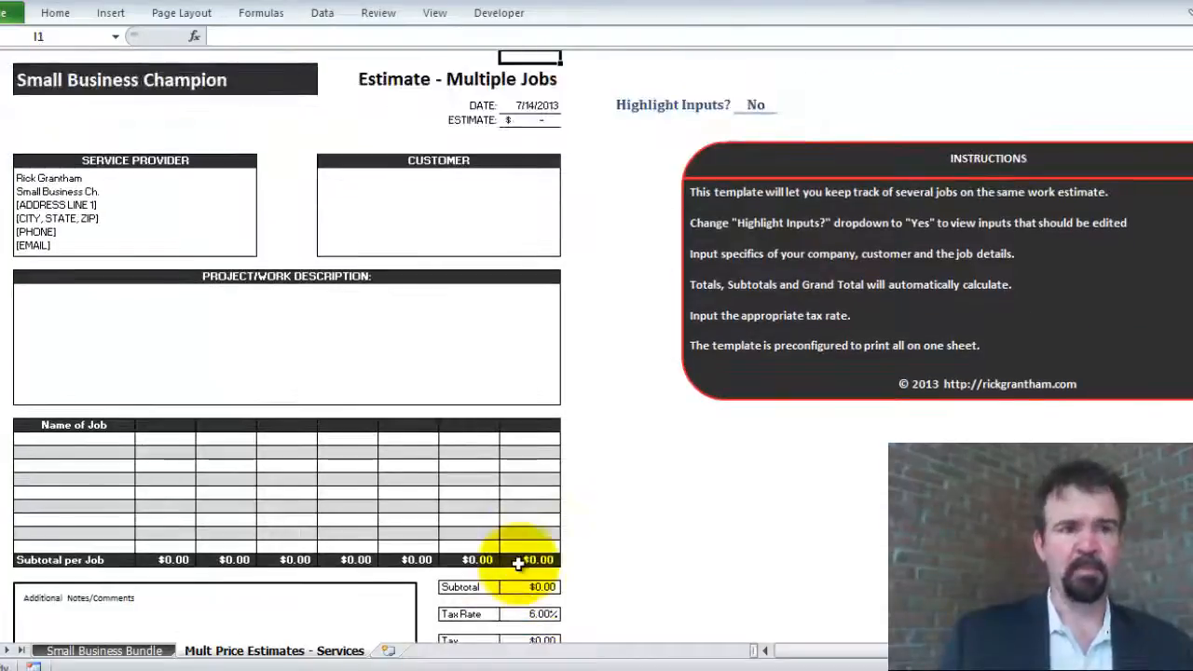
# Leave the cleared estimate and return to the Small Business Bundle welcome sheet
pyautogui.click(89, 205)
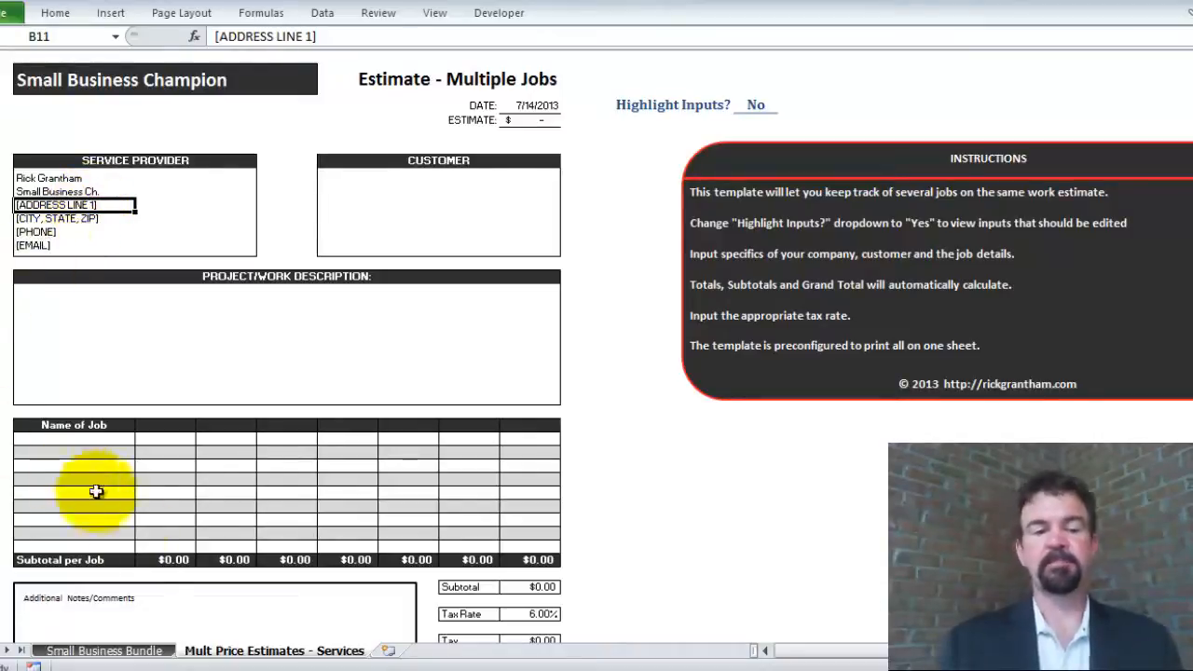
pyautogui.click(105, 651)
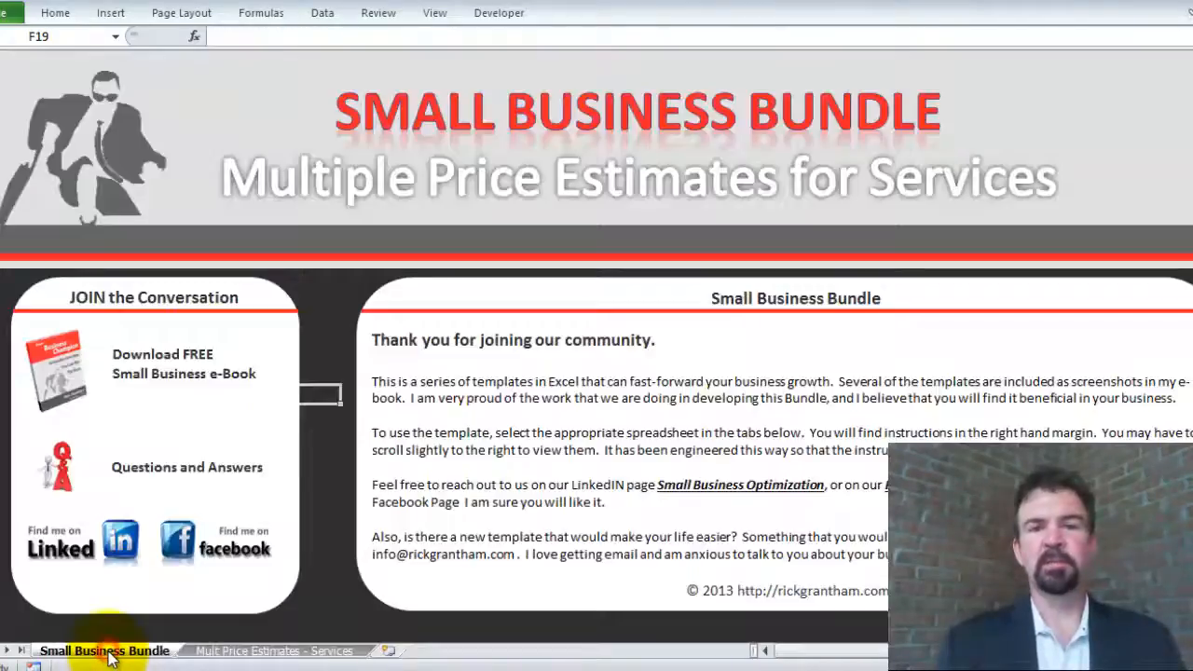